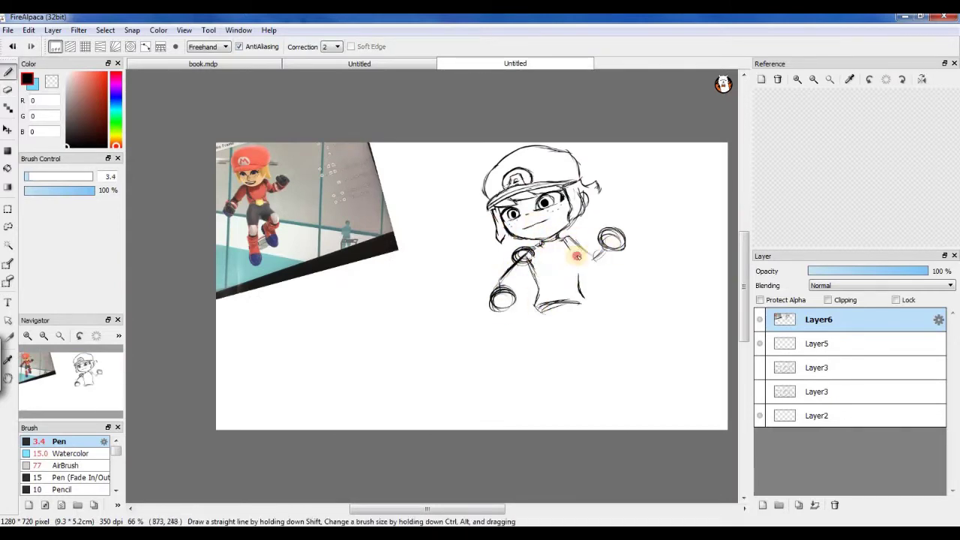
# Sketch the arms, flowing hair, belt and upper legs around the character's torso, erasing stray lines.
pyautogui.moveTo(569, 250)
pyautogui.mouseDown()
pyautogui.moveTo(508, 266)
pyautogui.moveTo(531, 315)
pyautogui.mouseUp()
pyautogui.press('e')
pyautogui.moveTo(649, 253); pyautogui.dragTo(570, 235)
pyautogui.moveTo(620, 259); pyautogui.dragTo(496, 276)
# Increase the canvas height to 900 pixels while keeping the width at 1280 pixels.
pyautogui.hotkey('ctrl', 'alt', 'c')
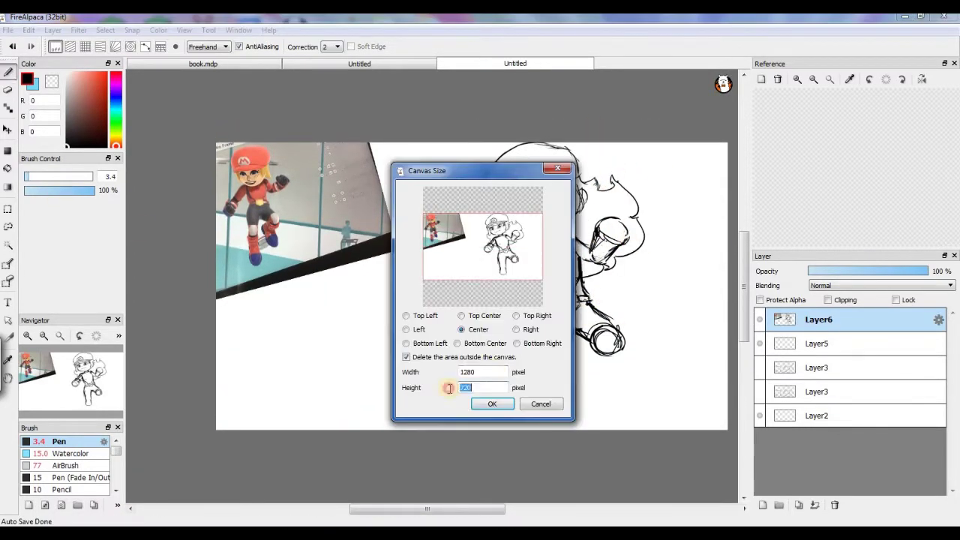
pyautogui.click(499, 368)
pyautogui.hotkey('ctrl', 't')
pyautogui.press('Return')
# Sketch the lower legs with knee pads and boots, and add fingers and wrist wraps to both fists.
pyautogui.press('b')
pyautogui.moveTo(480, 330); pyautogui.dragTo(506, 357)
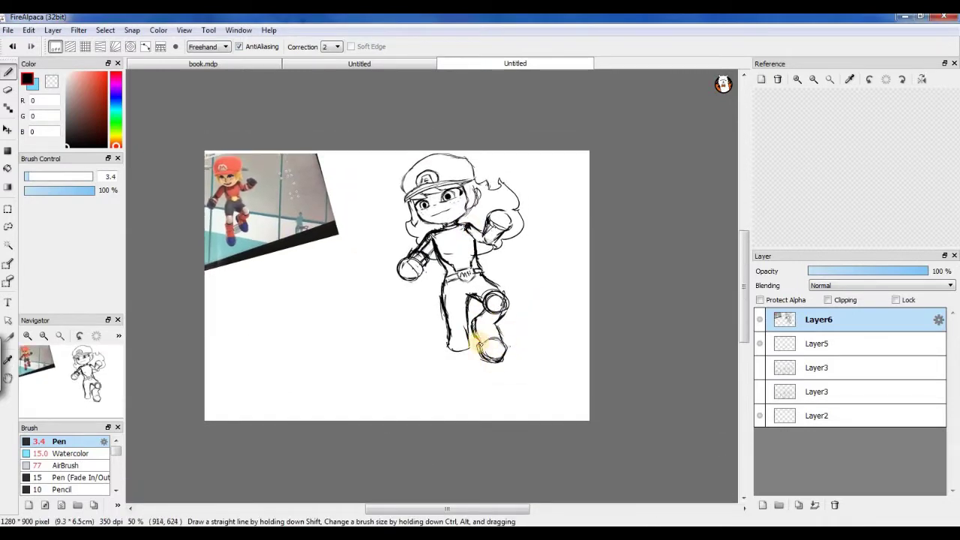
pyautogui.press('b')
pyautogui.hotkey('ctrl', '+')
pyautogui.moveTo(552, 321)
pyautogui.mouseDown()
pyautogui.moveTo(579, 375)
pyautogui.moveTo(498, 338)
pyautogui.moveTo(533, 293)
pyautogui.moveTo(497, 316)
pyautogui.moveTo(438, 238)
pyautogui.moveTo(465, 239)
pyautogui.mouseUp()
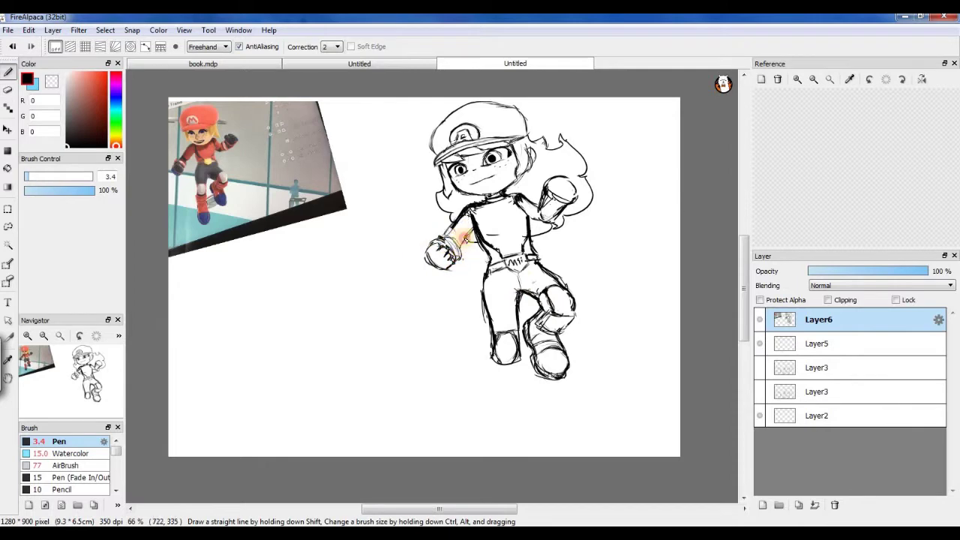
pyautogui.moveTo(559, 189)
pyautogui.mouseDown()
pyautogui.moveTo(568, 210)
pyautogui.moveTo(548, 199)
pyautogui.mouseUp()
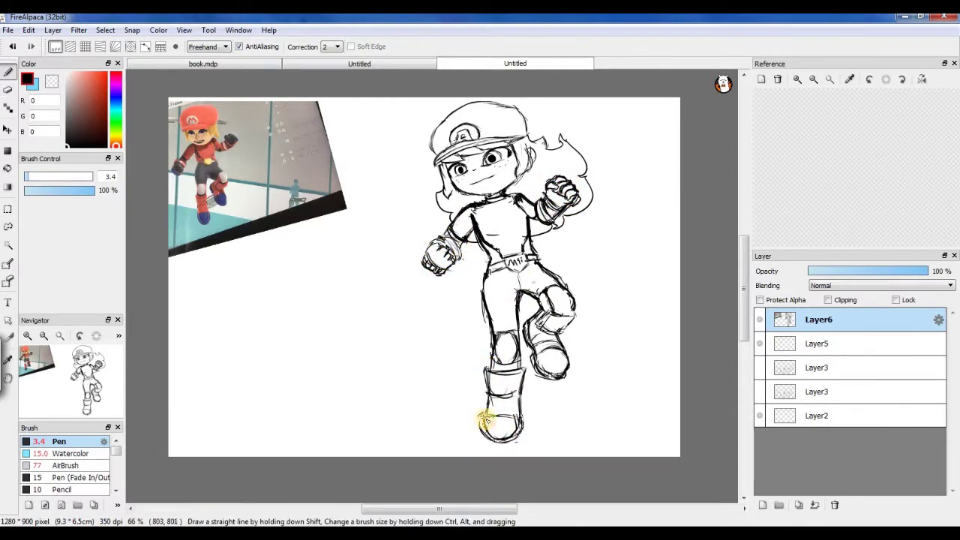
# Clean up the cap emblem sketch and ink the cap outline and emblem circle on a new layer over the faded sketch.
pyautogui.scroll(3, 453, 135)
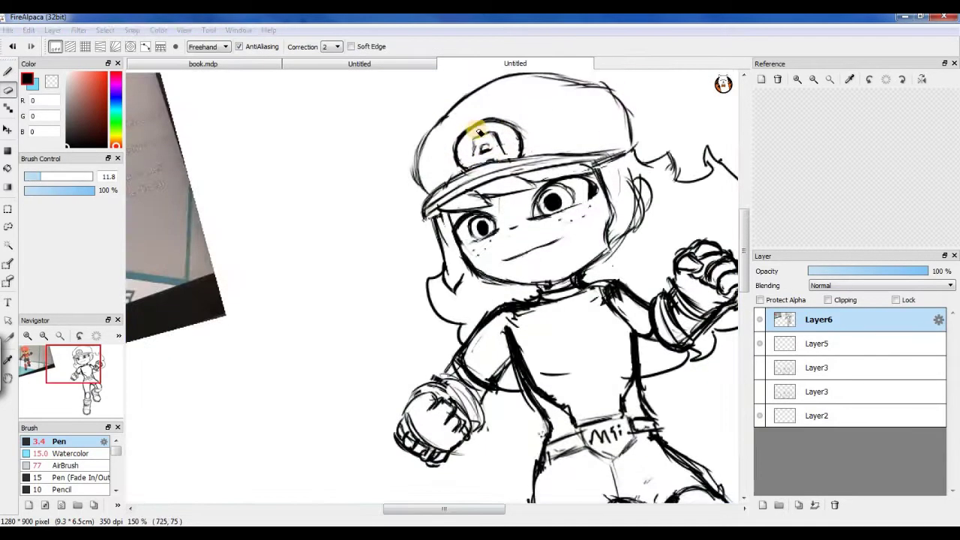
pyautogui.scroll(2, 488, 298)
pyautogui.moveTo(469, 274)
pyautogui.mouseDown()
pyautogui.moveTo(525, 273)
pyautogui.moveTo(474, 259)
pyautogui.mouseUp()
pyautogui.scroll(-3, 474, 259)
pyautogui.scroll(3, 456, 240)
pyautogui.scroll(-3, 575, 278)
pyautogui.press('e')
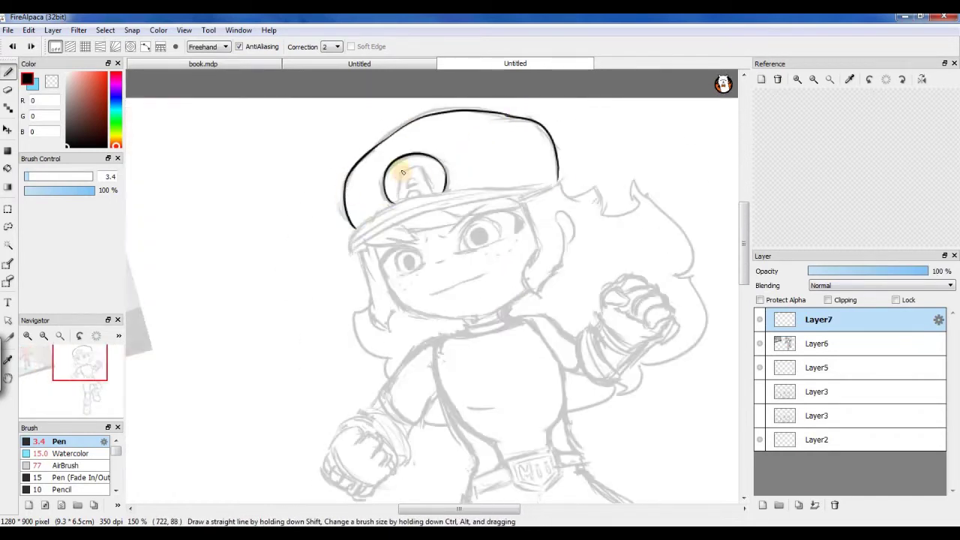
# Ink the emblem's letter A, the cap brim, the fringe and the eye outlines.
pyautogui.moveTo(404, 198); pyautogui.dragTo(421, 196)
pyautogui.moveTo(405, 188); pyautogui.dragTo(418, 188)
pyautogui.moveTo(449, 193)
pyautogui.mouseDown()
pyautogui.moveTo(349, 227)
pyautogui.moveTo(418, 240)
pyautogui.mouseUp()
pyautogui.moveTo(522, 202); pyautogui.dragTo(459, 238)
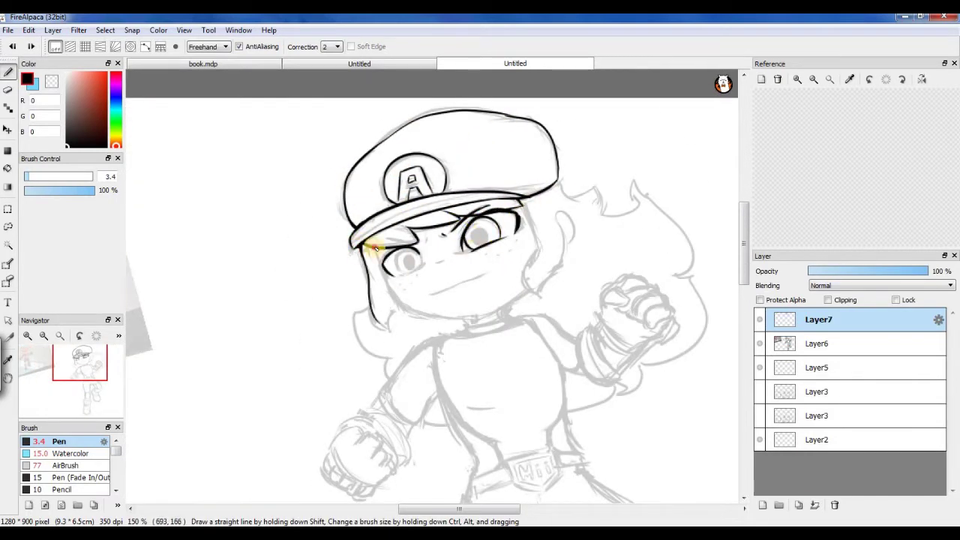
# Ink the face, side hair locks, shoulders, sleeves and torso outline over the sketch.
pyautogui.moveTo(555, 216); pyautogui.dragTo(525, 296)
pyautogui.moveTo(465, 322)
pyautogui.mouseDown()
pyautogui.moveTo(516, 315)
pyautogui.moveTo(381, 392)
pyautogui.mouseUp()
pyautogui.moveTo(511, 315); pyautogui.dragTo(574, 336)
pyautogui.moveTo(579, 370); pyautogui.dragTo(570, 443)
pyautogui.moveTo(470, 333)
pyautogui.mouseDown()
pyautogui.moveTo(440, 353)
pyautogui.moveTo(497, 460)
pyautogui.mouseUp()
pyautogui.moveTo(546, 429); pyautogui.dragTo(550, 450)
pyautogui.scroll(-1, 525, 279)
# Ink the flowing hair behind the head and the wrist bands of the raised arm, erasing overlaps.
pyautogui.press('b')
pyautogui.moveTo(525, 279); pyautogui.dragTo(463, 296)
pyautogui.hscroll(2, 431, 359)
pyautogui.moveTo(571, 134)
pyautogui.mouseDown()
pyautogui.moveTo(623, 217)
pyautogui.moveTo(567, 339)
pyautogui.mouseUp()
pyautogui.press('e')
pyautogui.moveTo(525, 279)
pyautogui.mouseDown()
pyautogui.moveTo(555, 337)
pyautogui.moveTo(555, 264)
pyautogui.mouseUp()
pyautogui.press('b')
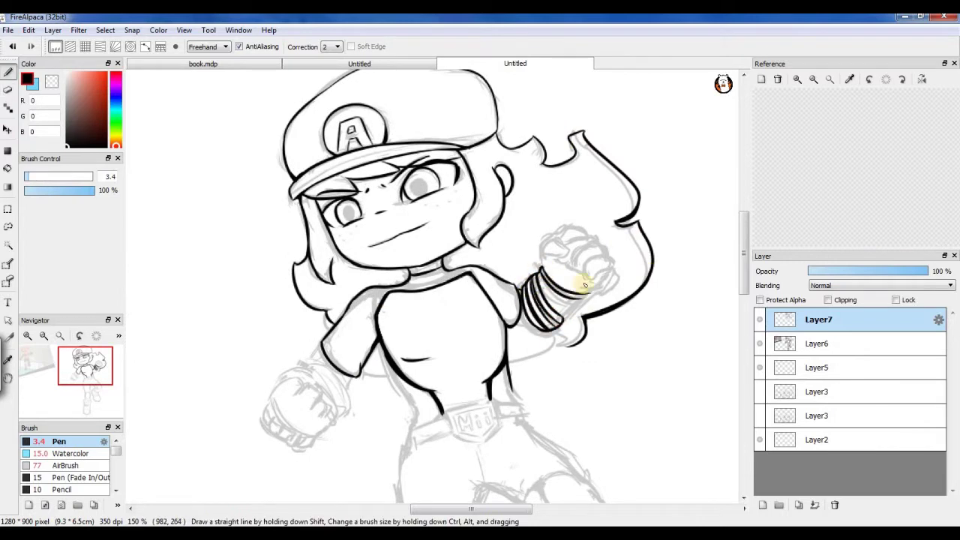
# Ink the lowered fist with its fingers and wrist bands.
pyautogui.hscroll(-2, 378, 228)
pyautogui.scroll(-1, 379, 228)
pyautogui.moveTo(328, 329); pyautogui.dragTo(373, 344)
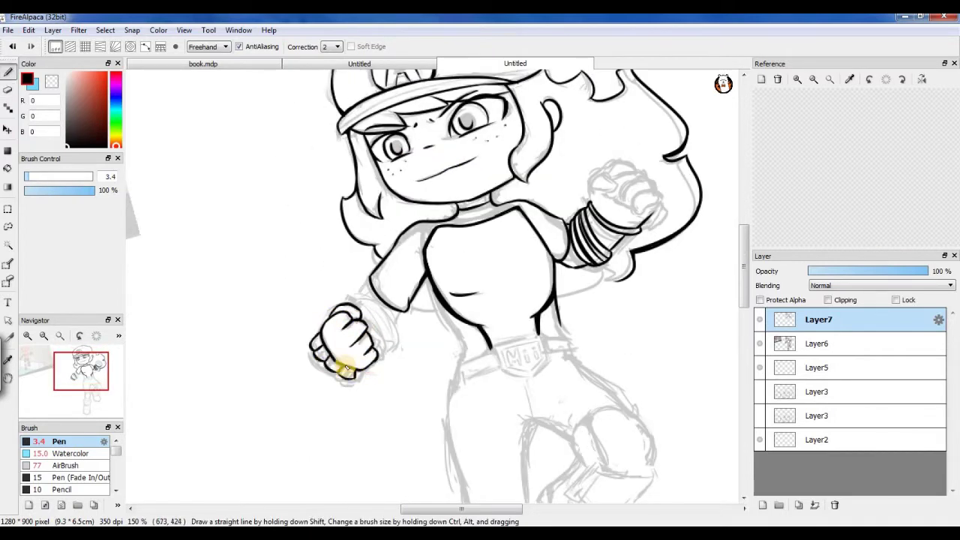
pyautogui.moveTo(357, 301); pyautogui.dragTo(393, 346)
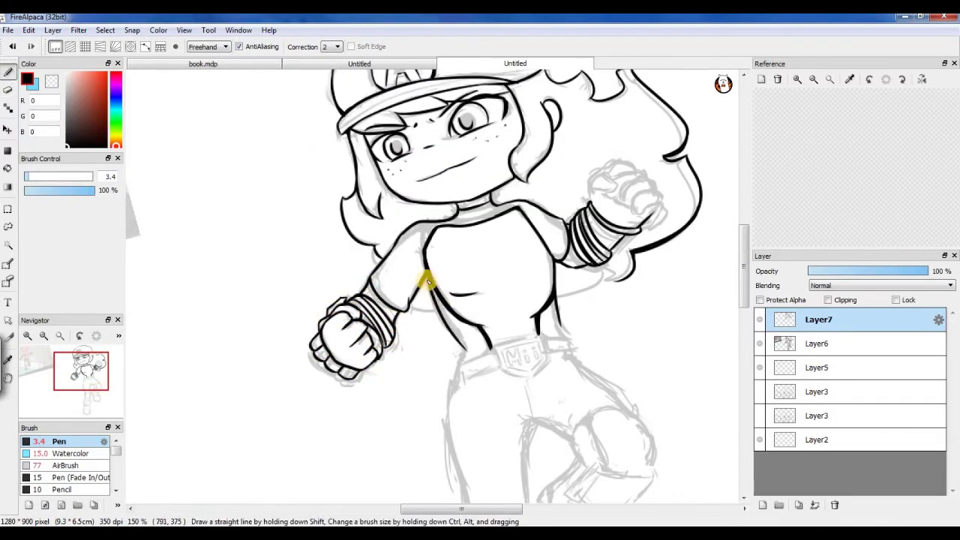
# Ink the belt and its shield-shaped buckle with the lettering "Mii", plus the thigh outlines.
pyautogui.scroll(4, 498, 357)
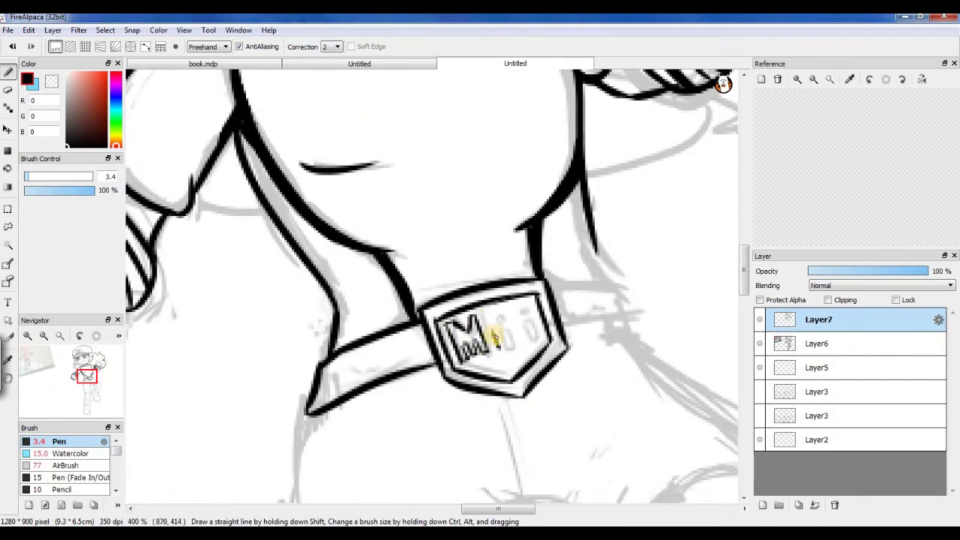
pyautogui.moveTo(495, 335); pyautogui.dragTo(534, 330)
pyautogui.scroll(-4, 540, 285)
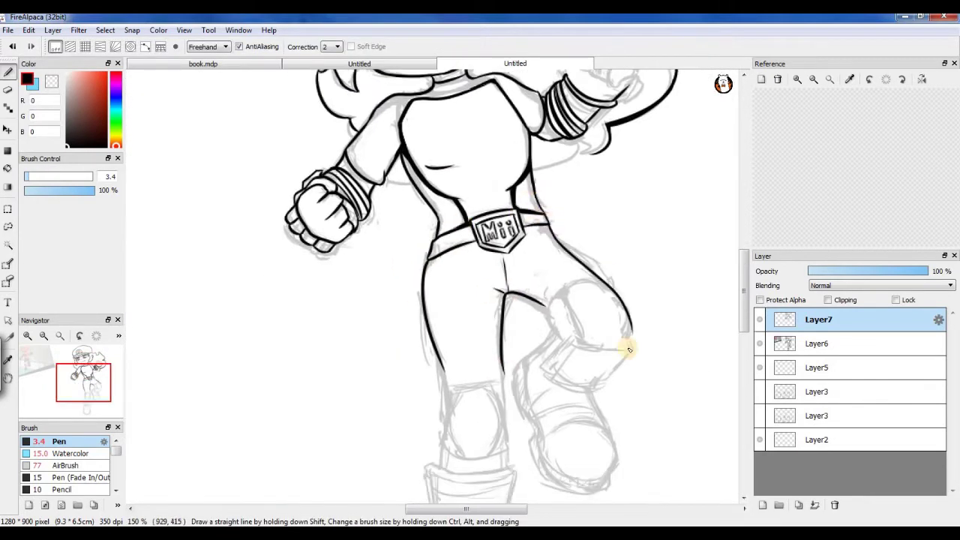
# Ink the bent leg's knee pad, boot cuff and boot with its ridged sole.
pyautogui.moveTo(633, 348)
pyautogui.mouseDown()
pyautogui.moveTo(557, 338)
pyautogui.moveTo(550, 378)
pyautogui.mouseUp()
pyautogui.moveTo(557, 338)
pyautogui.mouseDown()
pyautogui.moveTo(516, 367)
pyautogui.moveTo(540, 426)
pyautogui.moveTo(630, 348)
pyautogui.moveTo(589, 405)
pyautogui.mouseUp()
pyautogui.scroll(-2, 542, 322)
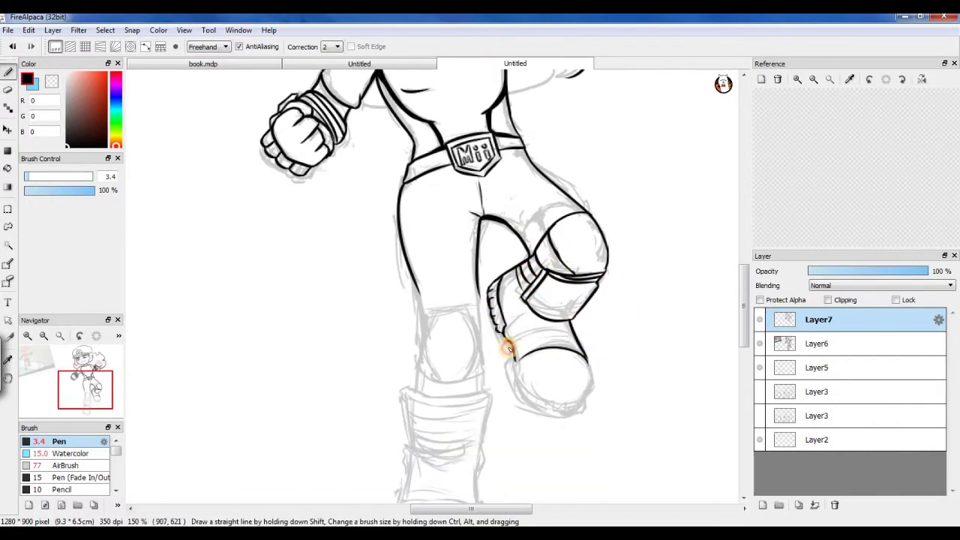
pyautogui.scroll(-1, 467, 215)
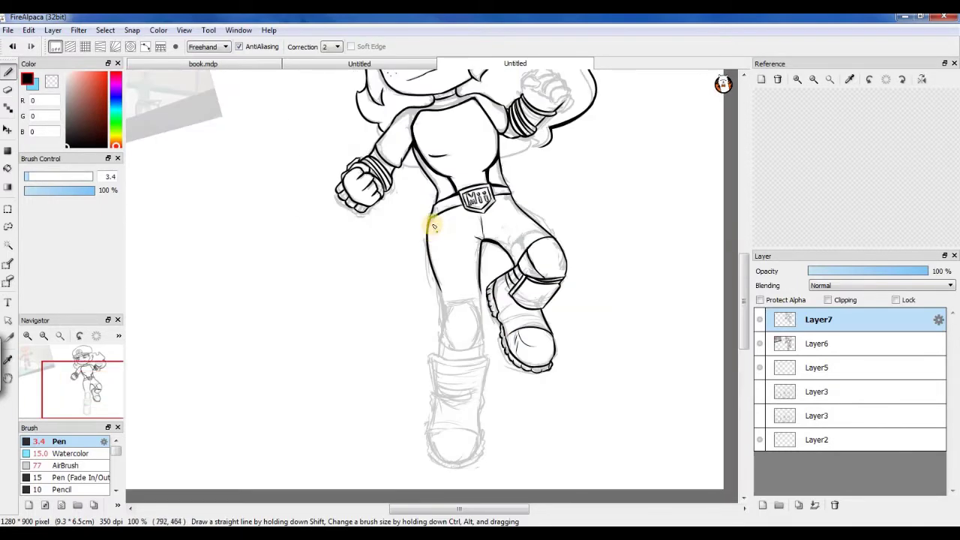
# Ink the raised fist and the standing leg's knee pad and boot.
pyautogui.scroll(1, 525, 195)
pyautogui.moveTo(429, 324)
pyautogui.mouseDown()
pyautogui.moveTo(492, 368)
pyautogui.moveTo(408, 375)
pyautogui.mouseUp()
pyautogui.scroll(6, 540, 285)
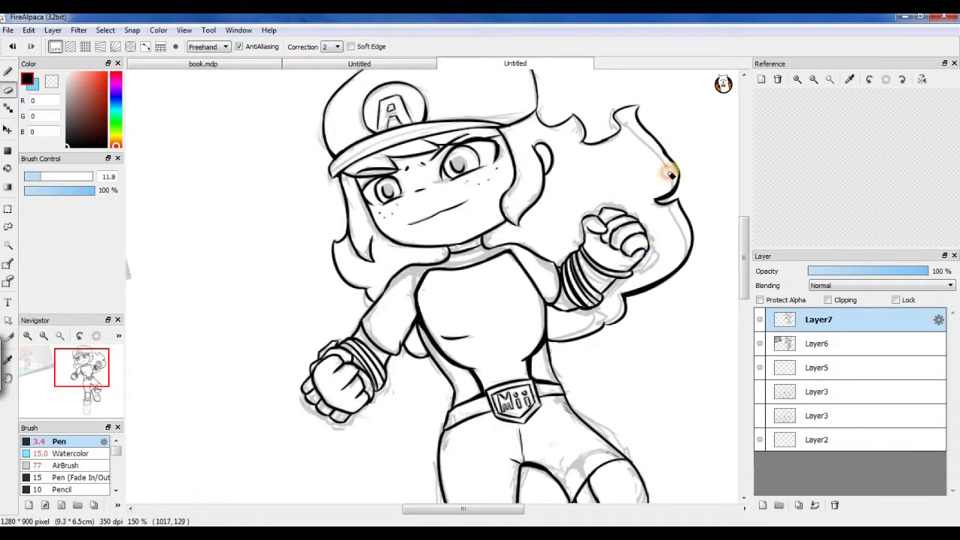
pyautogui.scroll(2, 670, 172)
pyautogui.moveTo(353, 257)
pyautogui.mouseDown()
pyautogui.moveTo(463, 369)
pyautogui.moveTo(454, 467)
pyautogui.mouseUp()
pyautogui.scroll(-1, 401, 286)
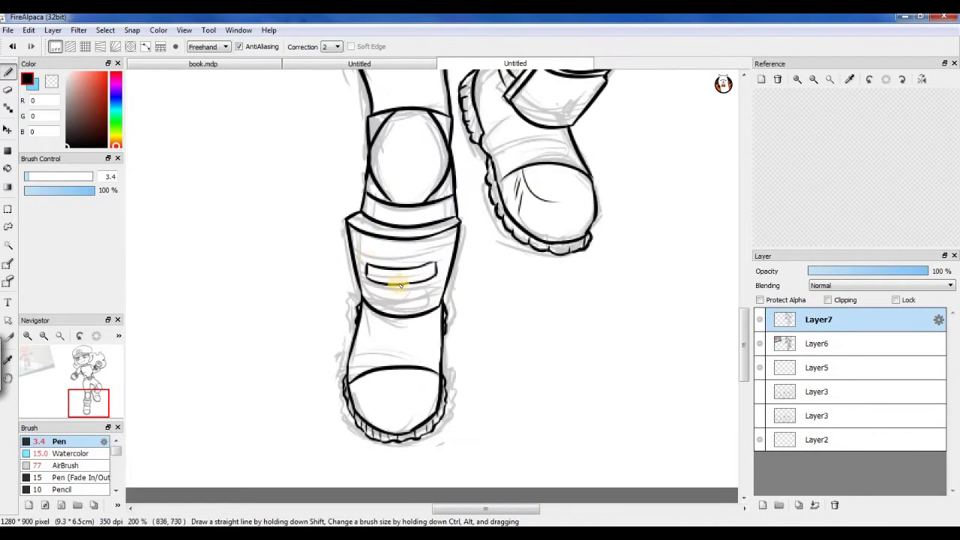
# Add two strap panels to each boot cuff and touch up the torso lines with the eraser.
pyautogui.hotkey('ctrl', 't')
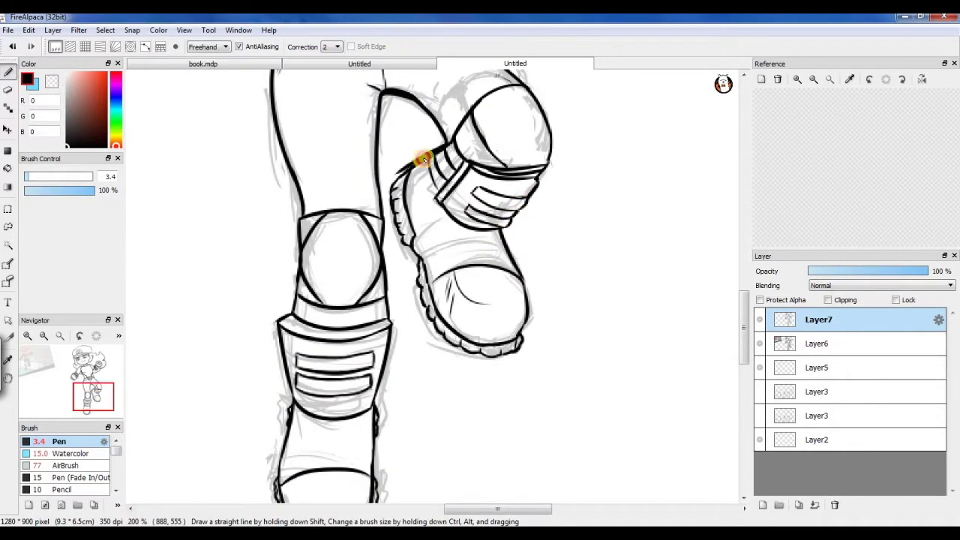
pyautogui.scroll(5, 393, 216)
pyautogui.press('e')
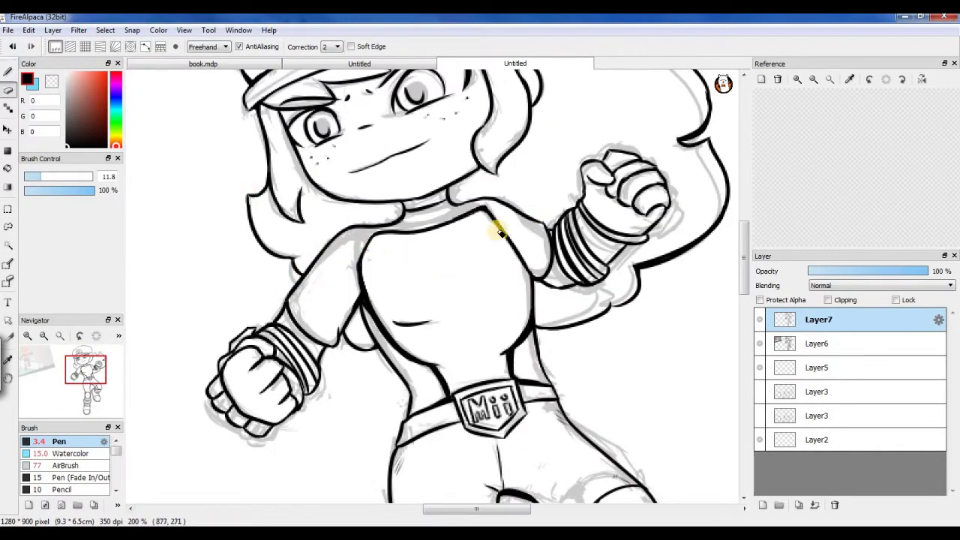
pyautogui.press('b')
# Hide the rough sketch layer and finish the line art with eyelashes and trouser creases.
pyautogui.scroll(2, 495, 218)
pyautogui.scroll(-3, 502, 208)
pyautogui.scroll(2, 523, 197)
pyautogui.scroll(-4, 412, 229)
pyautogui.scroll(-1, 445, 214)
pyautogui.scroll(-1, 476, 215)
pyautogui.scroll(1, 440, 215)
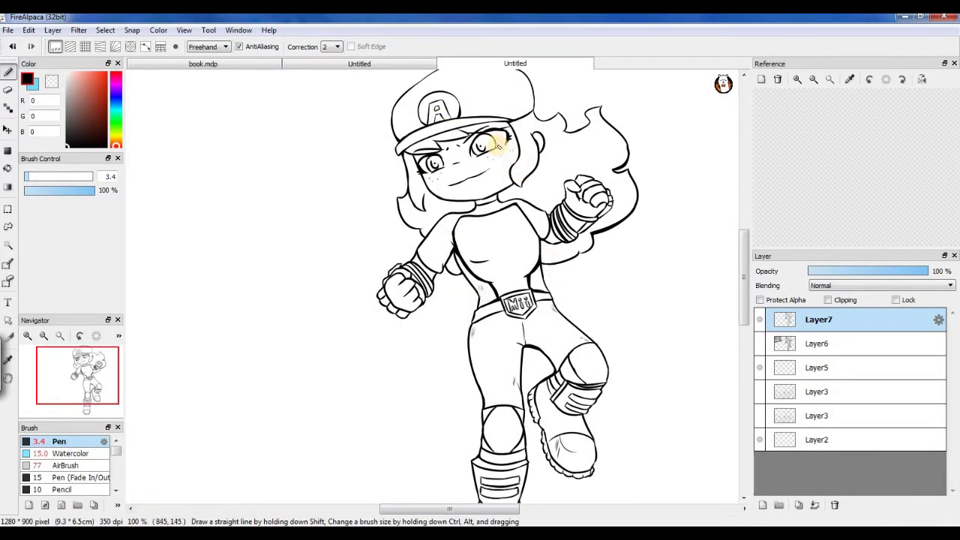
# Colour the cap and shirt red and the trousers dark grey on a new layer beneath the line art.
pyautogui.scroll(-3, 553, 240)
pyautogui.scroll(3, 572, 251)
pyautogui.scroll(-3, 574, 251)
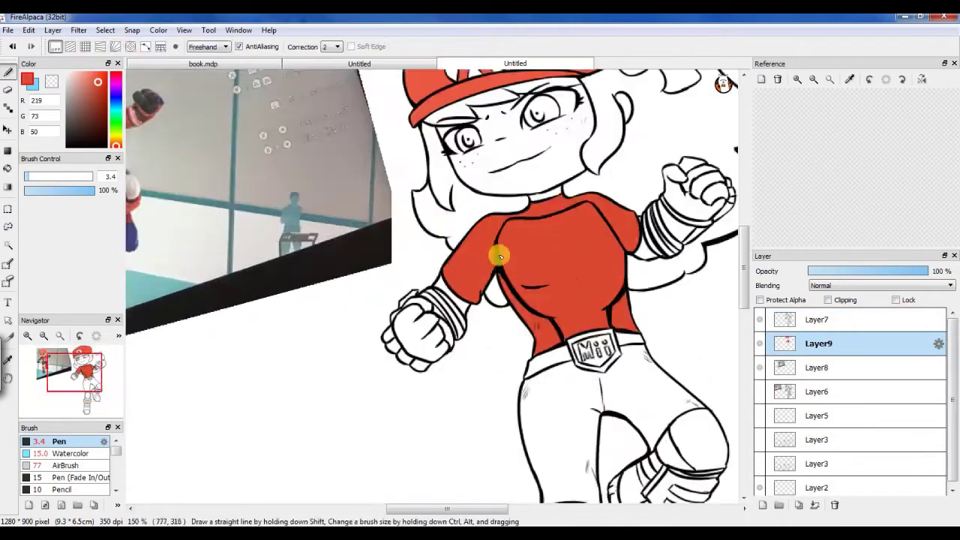
pyautogui.click(565, 354)
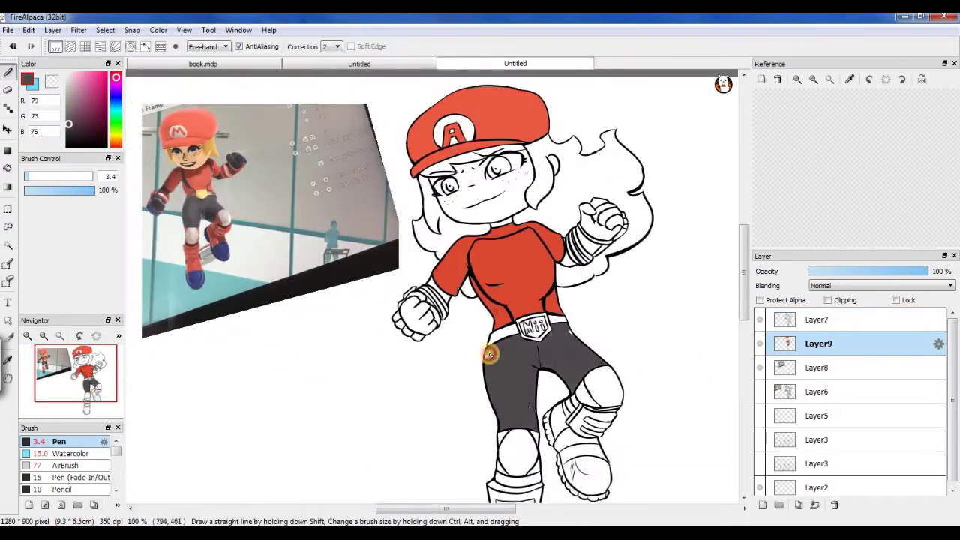
# Colour the belt brown, the buckle gold and the hair golden blonde (RGB 228, 175, 92).
pyautogui.scroll(2, 490, 221)
pyautogui.scroll(-1, 431, 285)
pyautogui.scroll(2, 431, 285)
pyautogui.press('b')
pyautogui.click(818, 320)
pyautogui.click(818, 343)
pyautogui.scroll(-4, 432, 285)
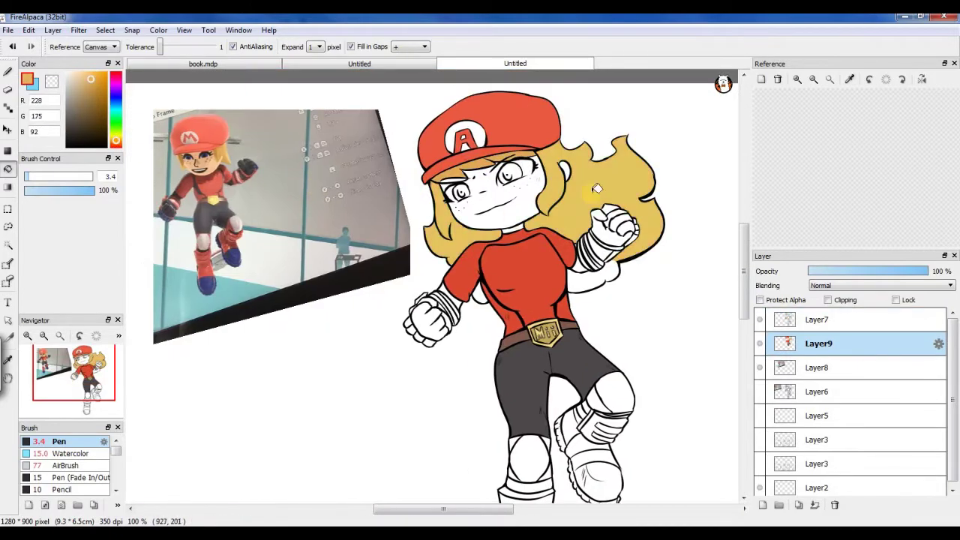
# Colour the boots' toe caps and soles dark blue (RGB 63, 69, 127).
pyautogui.scroll(3, 465, 151)
pyautogui.scroll(-1, 466, 151)
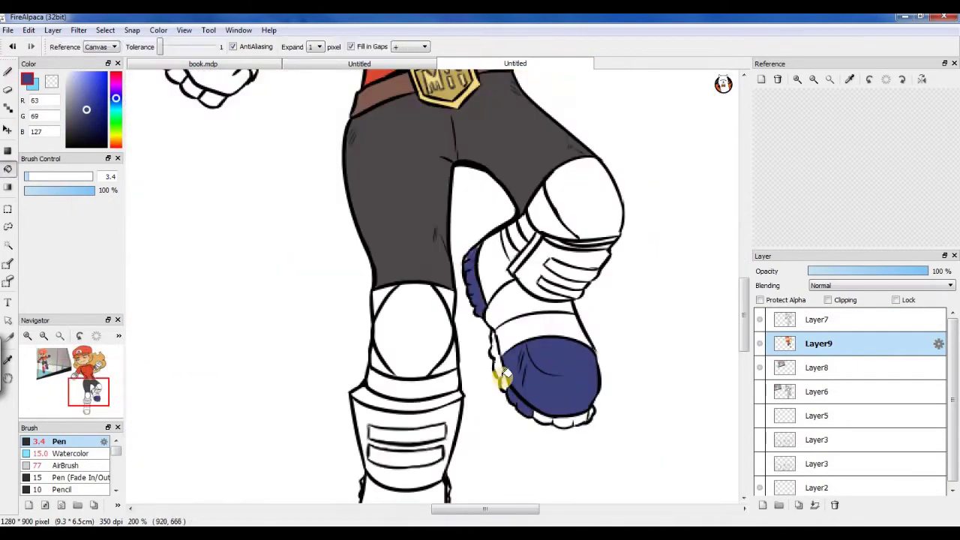
pyautogui.scroll(-1, 474, 308)
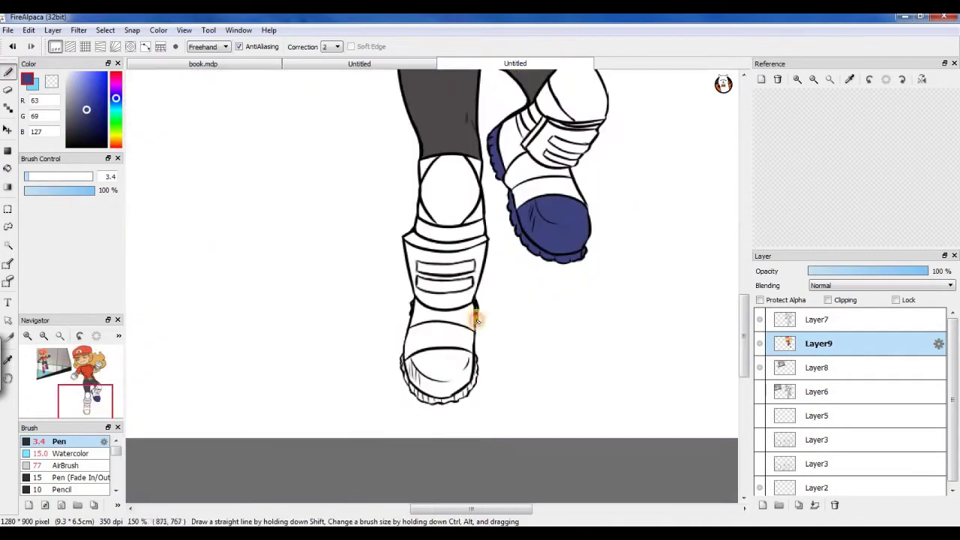
# Colour the skin peach and the gloves dark grey (RGB 70, 64, 66).
pyautogui.scroll(-3, 443, 402)
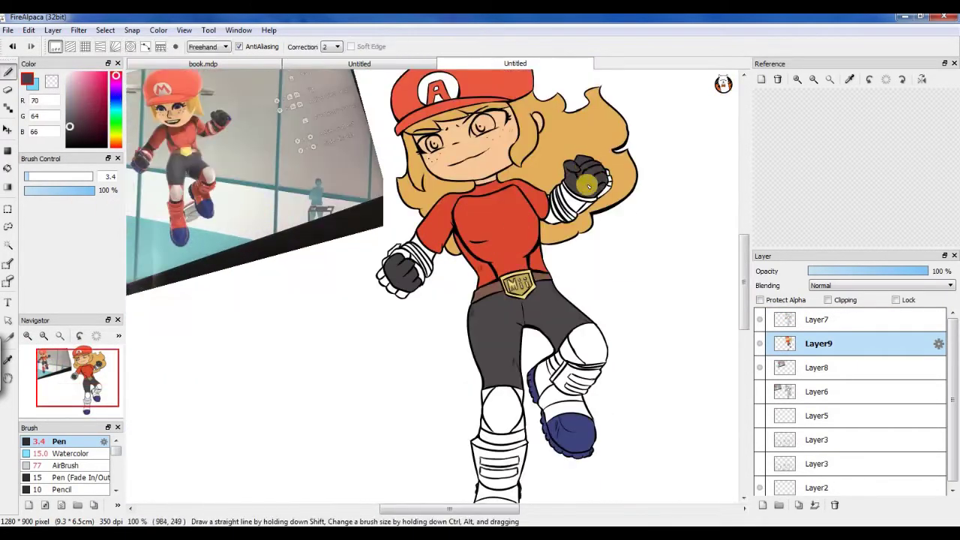
pyautogui.scroll(3, 480, 407)
pyautogui.scroll(-3, 470, 214)
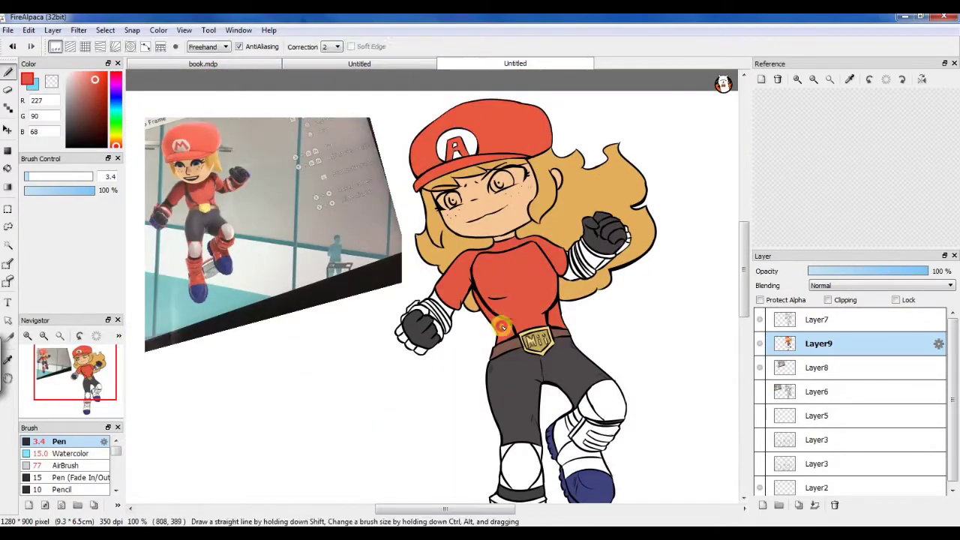
# Colour the boots and wrist bands red and paint light grey stripes (RGB 229, 229, 229) on the bands.
pyautogui.scroll(1, 459, 341)
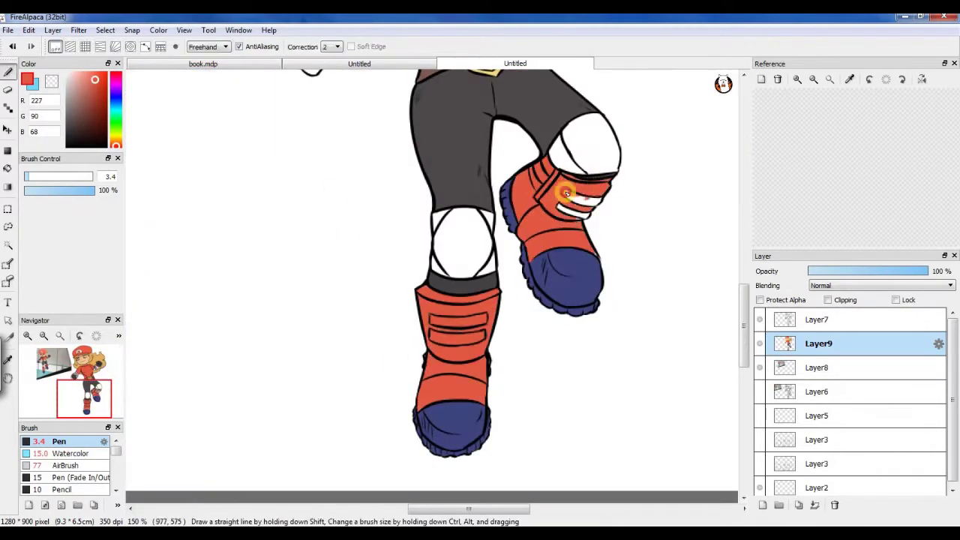
pyautogui.press('g')
pyautogui.scroll(-2, 585, 199)
pyautogui.scroll(3, 578, 274)
pyautogui.press('b')
pyautogui.scroll(-2, 480, 263)
pyautogui.press('g')
pyautogui.press('b')
pyautogui.scroll(2, 595, 172)
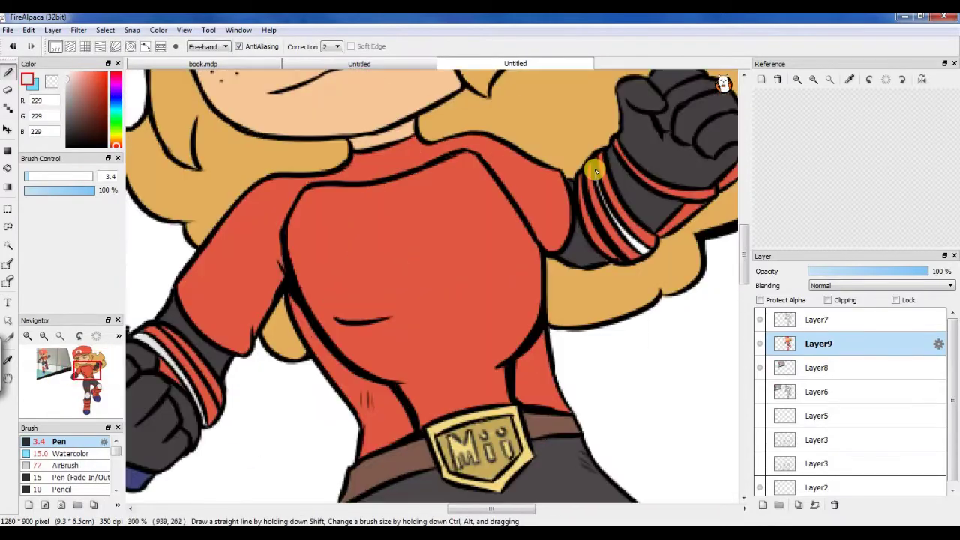
# Colour the irises blue and the eye whites light grey, and paint white eye highlights on a new top layer.
pyautogui.scroll(3, 313, 241)
pyautogui.moveTo(388, 252); pyautogui.dragTo(393, 243)
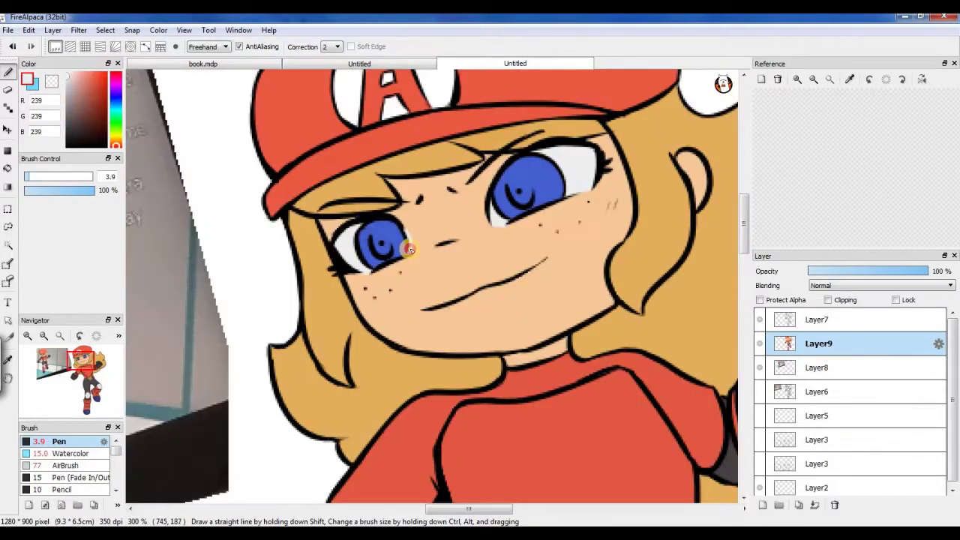
pyautogui.click(763, 504)
pyautogui.scroll(2, 480, 262)
pyautogui.scroll(-3, 591, 201)
# Touch up the cap's letter A in red on the colour layer and erase the reference photo around its character.
pyautogui.click(818, 392)
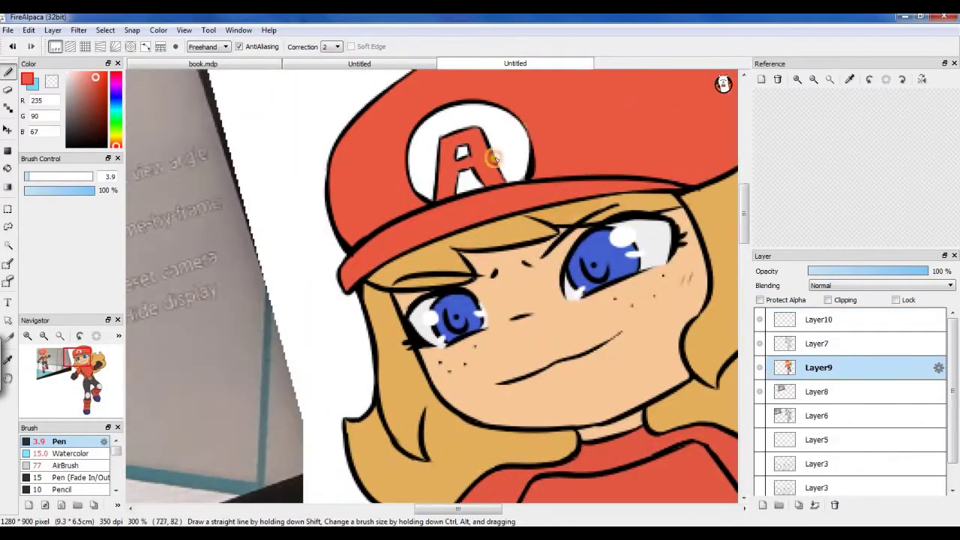
pyautogui.scroll(-2, 480, 262)
pyautogui.press('e')
pyautogui.moveTo(352, 142); pyautogui.dragTo(340, 184)
# Limit the selection to the figure, set Layer11 to Multiply at 41% opacity, and choose the AirBrush.
pyautogui.click(53, 30)
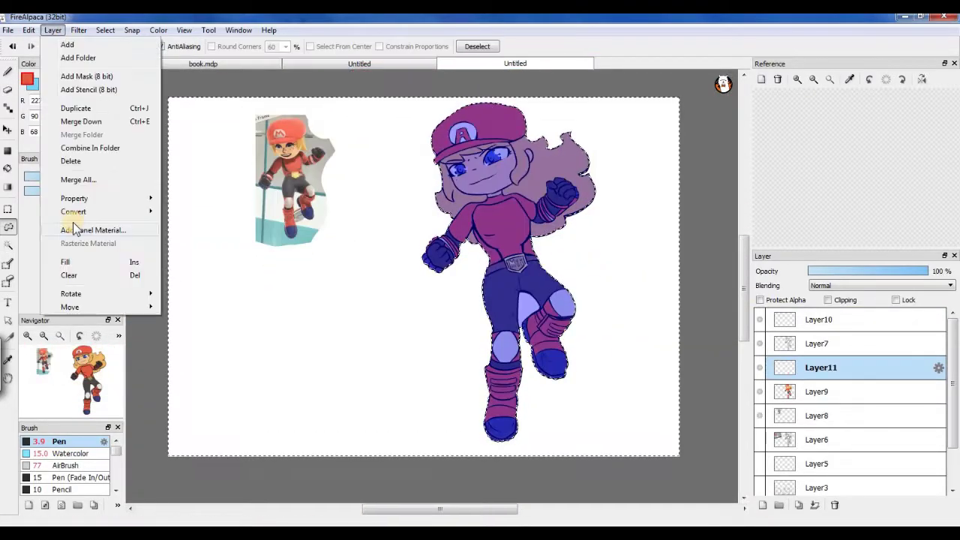
pyautogui.scroll(2, 450, 285)
pyautogui.click(881, 285)
pyautogui.click(821, 303)
pyautogui.moveTo(928, 270); pyautogui.dragTo(856, 270)
pyautogui.click(66, 465)
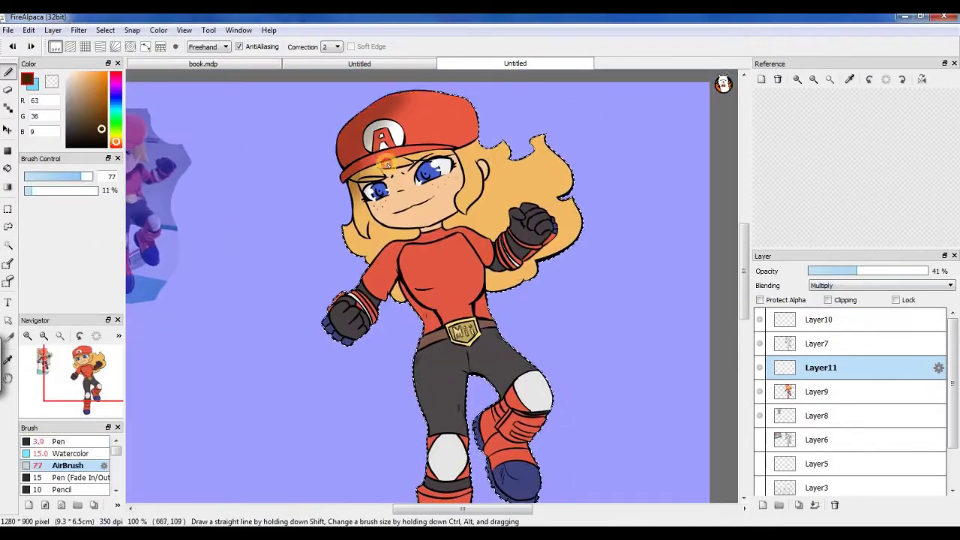
# Airbrush dark purple shadows (RGB 71, 13, 93) over the cap, hair, shirt, arms and legs.
pyautogui.click(102, 120)
pyautogui.scroll(1, 450, 285)
pyautogui.moveTo(405, 195); pyautogui.dragTo(480, 450)
pyautogui.moveTo(390, 323); pyautogui.dragTo(561, 272)
pyautogui.scroll(-3, 561, 271)
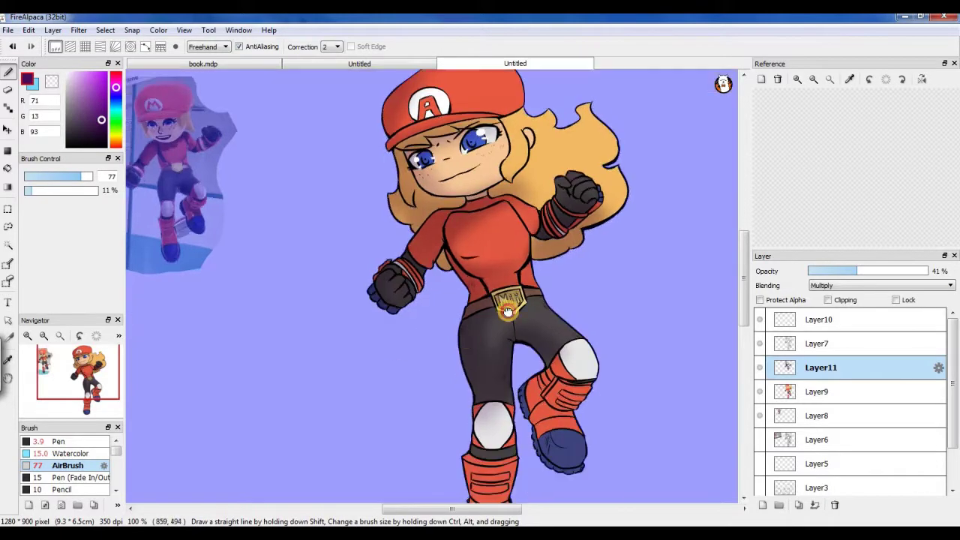
# Deepen the airbrushed shading on the figure and clear the selection.
pyautogui.scroll(3, 561, 272)
pyautogui.hotkey('ctrl', 'd')
pyautogui.press('m')
pyautogui.scroll(-2, 604, 280)
pyautogui.scroll(2, 605, 280)
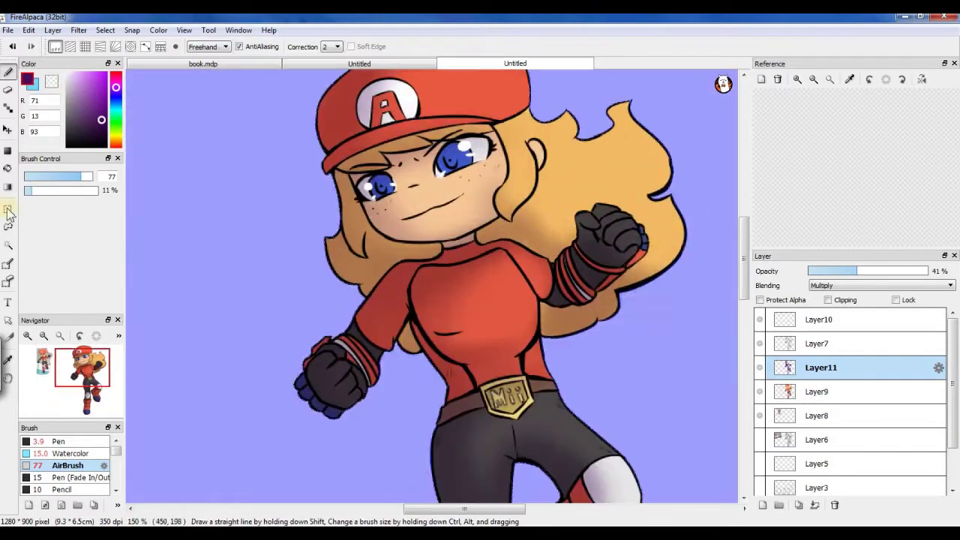
# Duplicate the Multiply shadow layer twice and add new Normal layers above the copies.
pyautogui.scroll(-2, 450, 285)
pyautogui.click(881, 285)
pyautogui.click(844, 291)
pyautogui.scroll(3, 525, 300)
pyautogui.click(762, 505)
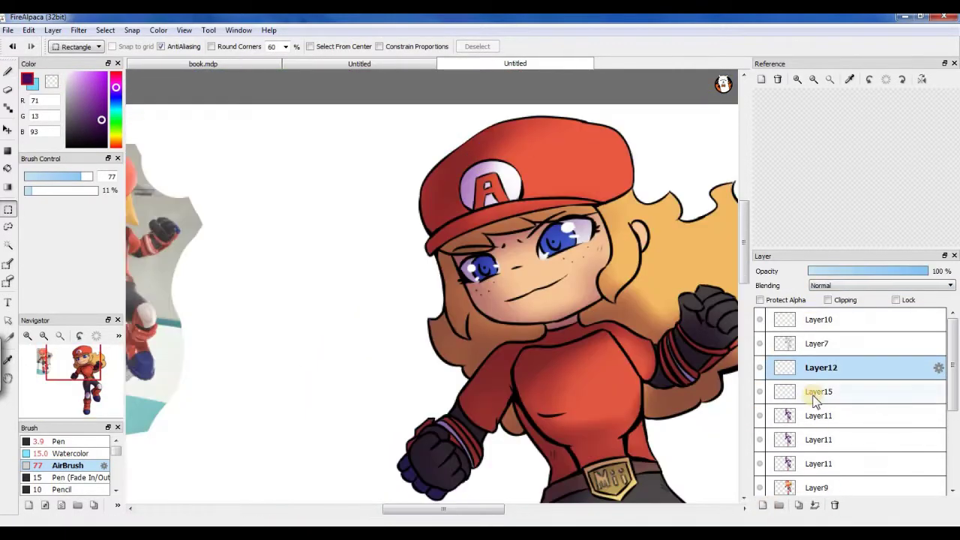
# Set Layer15 to Multiply at 38% opacity and choose the Pen.
pyautogui.moveTo(843, 270); pyautogui.dragTo(853, 271)
pyautogui.click(881, 285)
pyautogui.click(825, 303)
pyautogui.click(7, 71)
pyautogui.click(58, 441)
# Paint hard-edged purple shadows over the cap, hair, shirt, arms, legs and boots, and touch up the raised glove's soft shading.
pyautogui.scroll(-1, 451, 298)
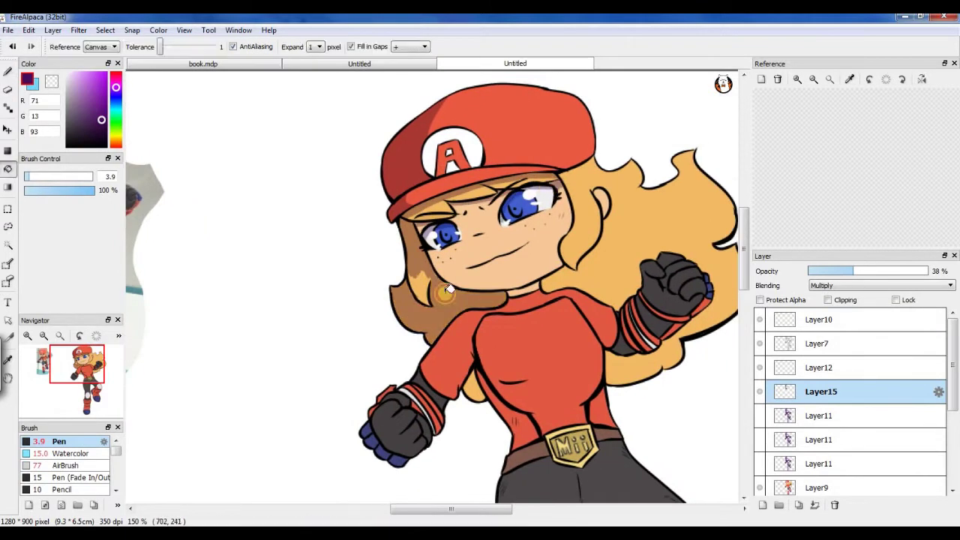
pyautogui.scroll(-2, 510, 326)
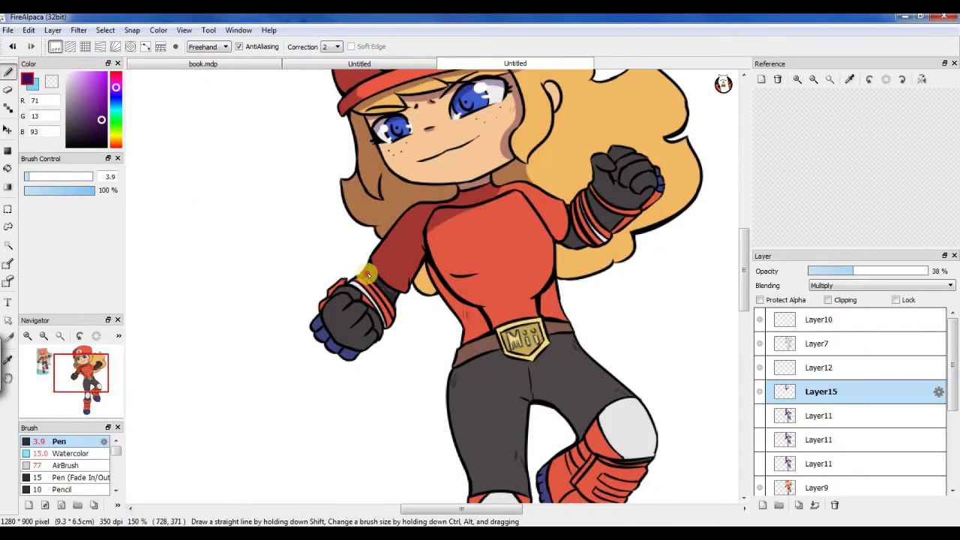
pyautogui.scroll(-2, 521, 231)
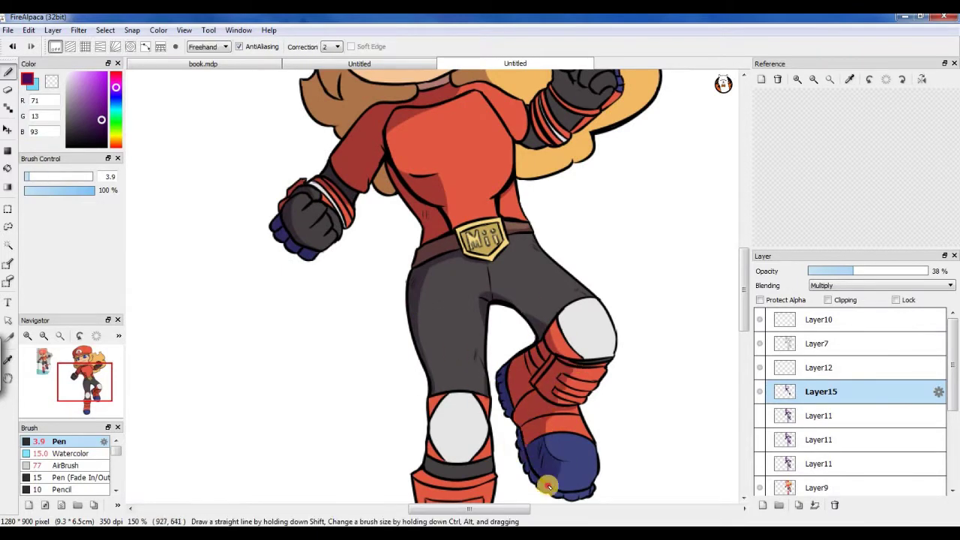
pyautogui.scroll(-2, 514, 386)
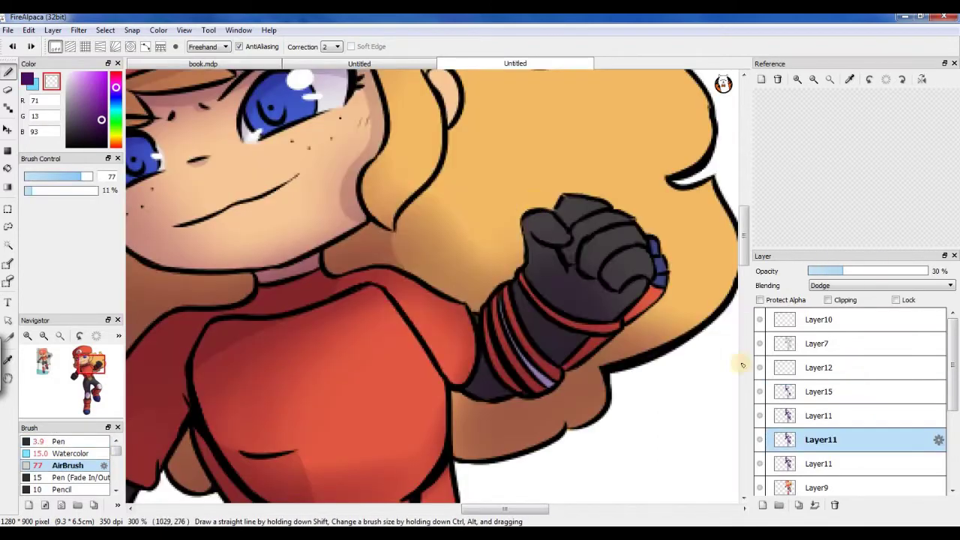
pyautogui.moveTo(612, 274); pyautogui.dragTo(626, 285)
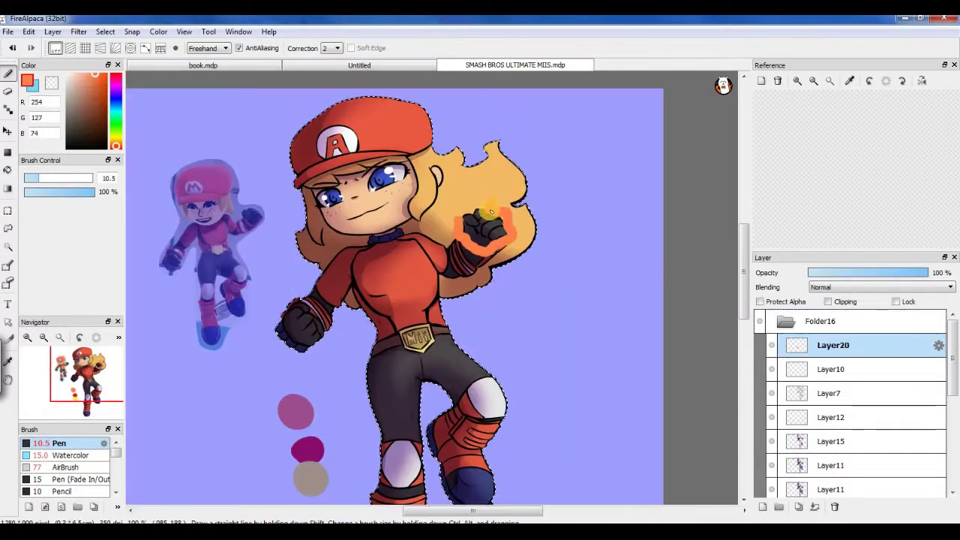
# Draw an orange flame (RGB 254, 127, 74) around the raised fist and trim its upper tip with the Eraser.
pyautogui.hotkey('ctrl', 'b')
pyautogui.press('Return')
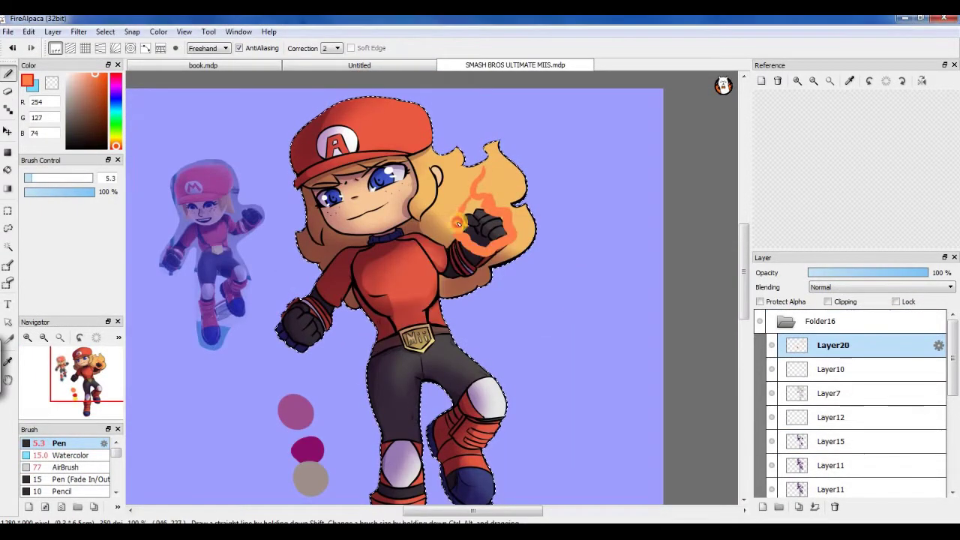
pyautogui.press('e')
pyautogui.moveTo(484, 184)
pyautogui.mouseDown()
pyautogui.moveTo(500, 193)
pyautogui.moveTo(471, 256)
pyautogui.moveTo(486, 201)
pyautogui.mouseUp()
# Add a layer with Add blending at full opacity and fill the flame's core with Pen yellow (RGB 252, 225, 71).
pyautogui.click(763, 507)
pyautogui.click(881, 287)
pyautogui.click(58, 443)
pyautogui.click(928, 272)
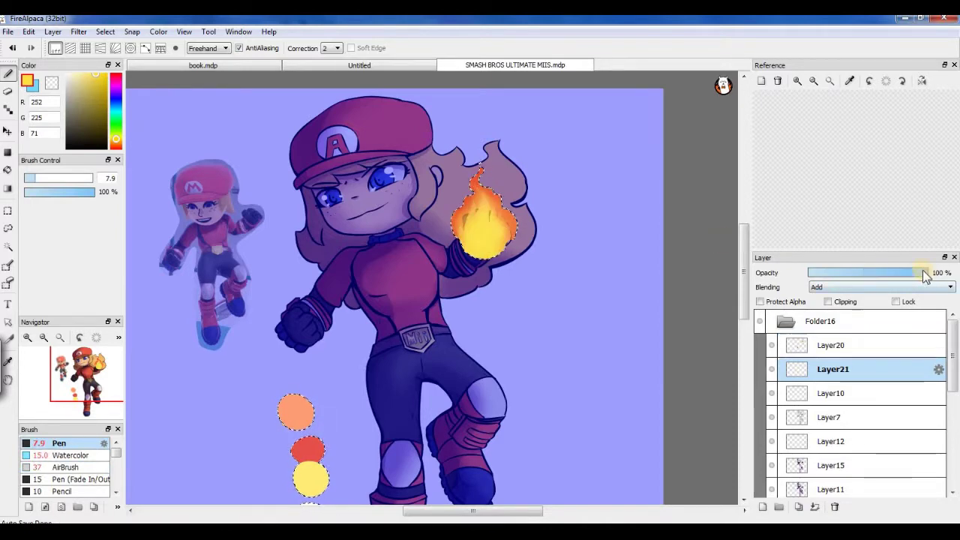
# Add a layer on top and airbrush a pale glow (RGB 255, 251, 234) over the flame on Layer21.
pyautogui.click(762, 506)
pyautogui.click(67, 467)
pyautogui.click(833, 393)
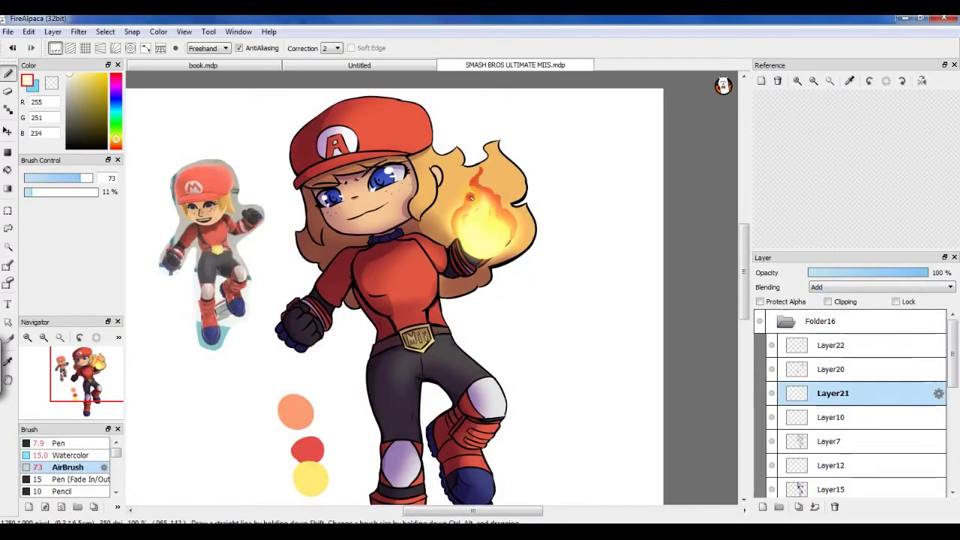
# Soften the flame's shapes across its layers with the Blur brush.
pyautogui.click(831, 345)
pyautogui.click(830, 369)
pyautogui.click(59, 479)
pyautogui.click(830, 393)
pyautogui.click(831, 369)
pyautogui.click(831, 393)
# Add a layer for fine AirBrush accents sampled from the flame, and another new layer above it.
pyautogui.click(763, 506)
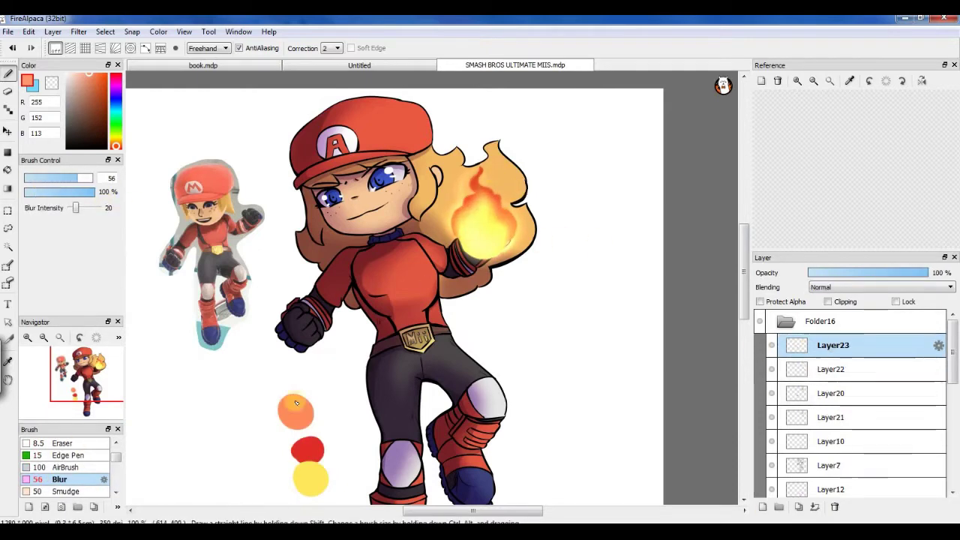
pyautogui.click(68, 467)
pyautogui.keyDown('alt'); pyautogui.click(478, 191); pyautogui.keyUp('alt')
pyautogui.click(763, 506)
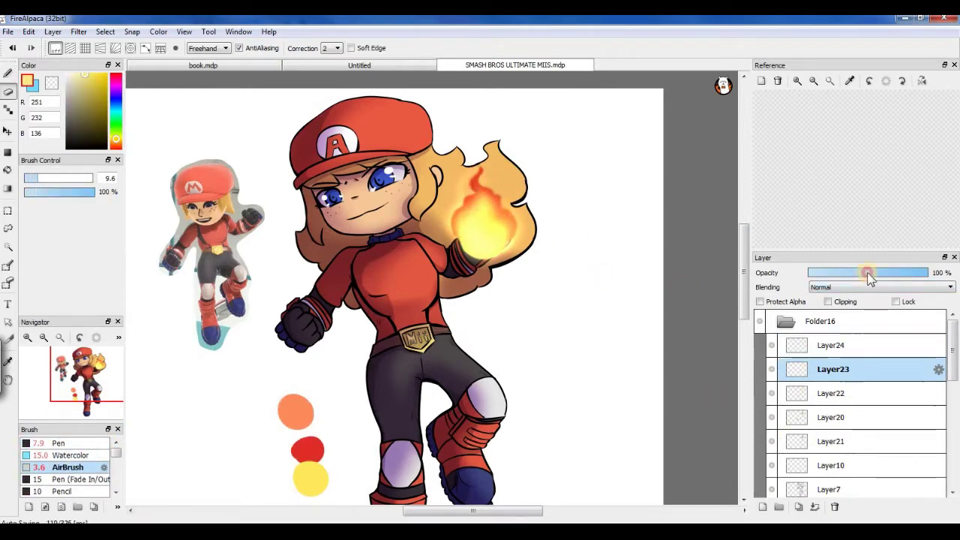
# Adjust the blending modes and opacities of the flame layers so the fist shows through the fire.
pyautogui.click(881, 286)
pyautogui.click(825, 323)
pyautogui.click(831, 417)
pyautogui.scroll(-10, 855, 287)
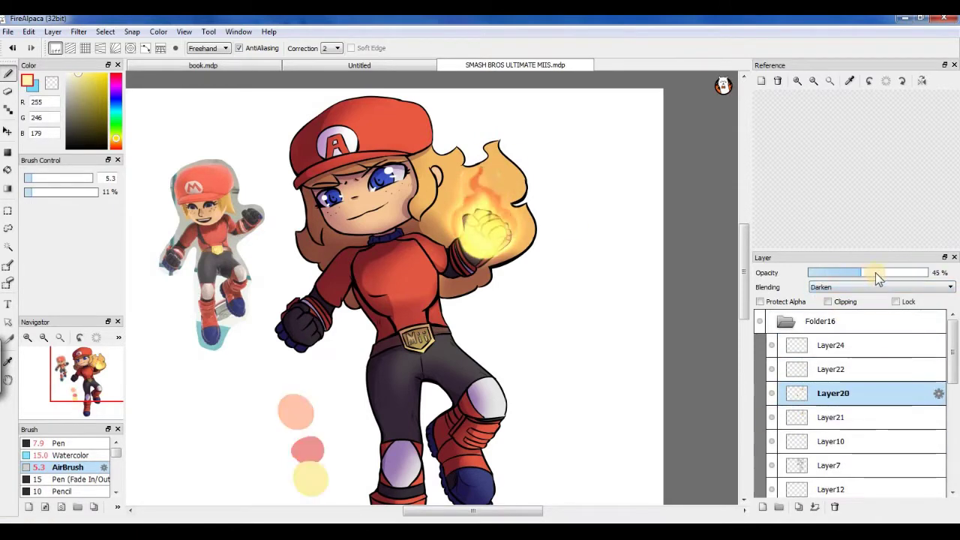
pyautogui.click(896, 274)
pyautogui.click(825, 321)
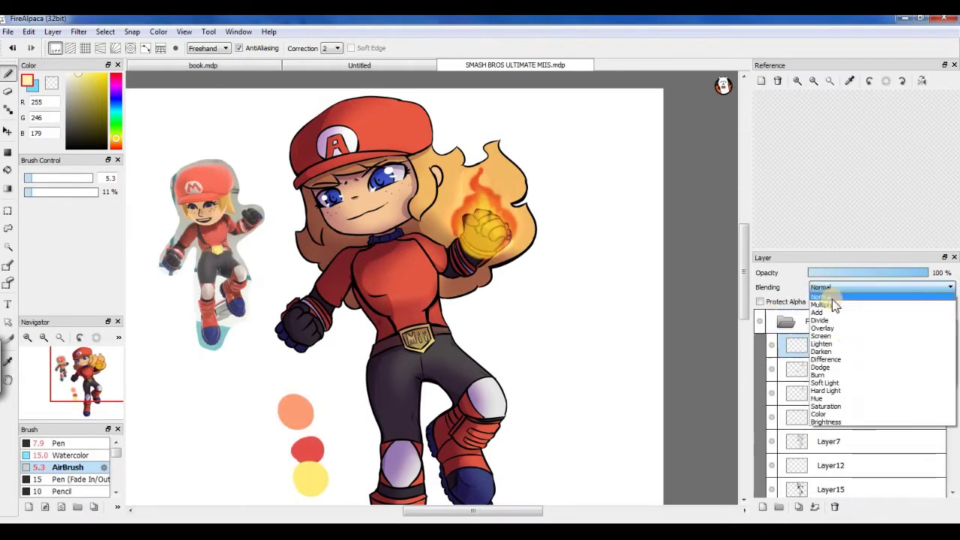
# Adjust Layer20's opacity and airbrush a pale orange glow (RGB 255, 232, 219) over the fist on Layer21.
pyautogui.click(830, 369)
pyautogui.click(916, 273)
pyautogui.click(830, 393)
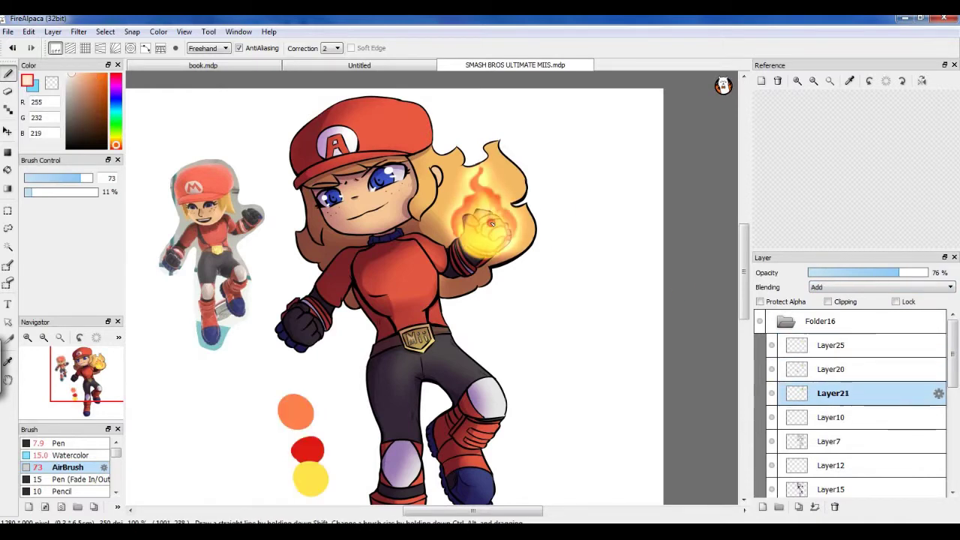
# Brush light yellow highlights along the flame on Layer25 and add a new layer above it for Pen details.
pyautogui.click(830, 345)
pyautogui.click(81, 78)
pyautogui.moveTo(473, 165); pyautogui.dragTo(510, 213)
pyautogui.click(762, 507)
pyautogui.click(59, 443)
pyautogui.scroll(2, 447, 206)
# Airbrush a soft glow around the flame on Layer25 in muted yellow (RGB 239, 220, 147).
pyautogui.click(830, 369)
pyautogui.click(66, 467)
pyautogui.click(73, 131)
pyautogui.scroll(-3, 450, 263)
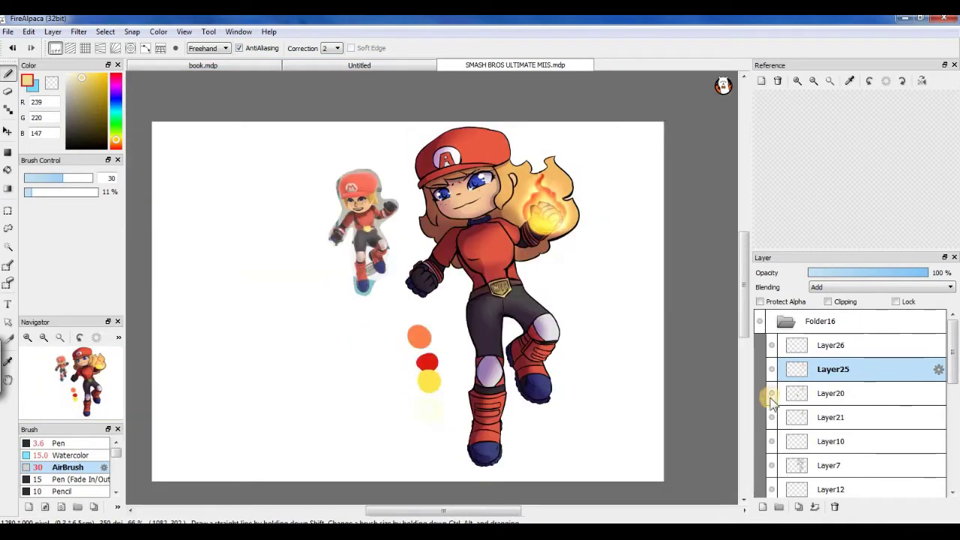
# Paint a near-black backdrop (RGB 39, 34, 41) with rough stroke edges behind the figure on a new layer below Layer9.
pyautogui.click(830, 393)
pyautogui.scroll(-5, 855, 405)
pyautogui.click(762, 507)
pyautogui.moveTo(390, 225)
pyautogui.mouseDown()
pyautogui.moveTo(600, 300)
pyautogui.moveTo(450, 150)
pyautogui.moveTo(330, 262)
pyautogui.moveTo(378, 396)
pyautogui.moveTo(568, 445)
pyautogui.moveTo(337, 275)
pyautogui.mouseUp()
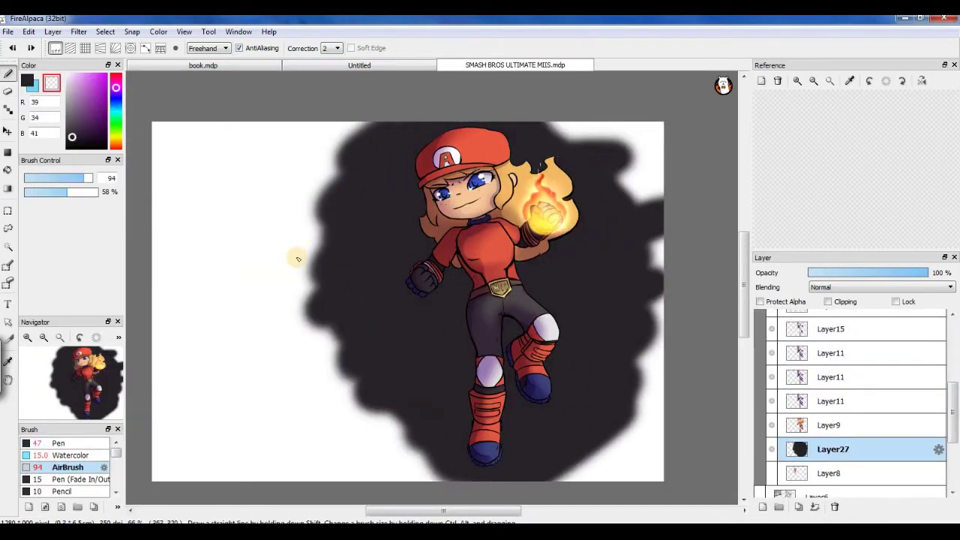
pyautogui.click(51, 82)
pyautogui.scroll(2, 529, 139)
pyautogui.scroll(-3, 529, 139)
pyautogui.scroll(5, 855, 405)
# Airbrush a wide, faint yellow glow (RGB 247, 217, 130) around the burning hand and hair on Layer25.
pyautogui.click(830, 357)
pyautogui.click(94, 83)
pyautogui.moveTo(420, 188); pyautogui.dragTo(450, 248)
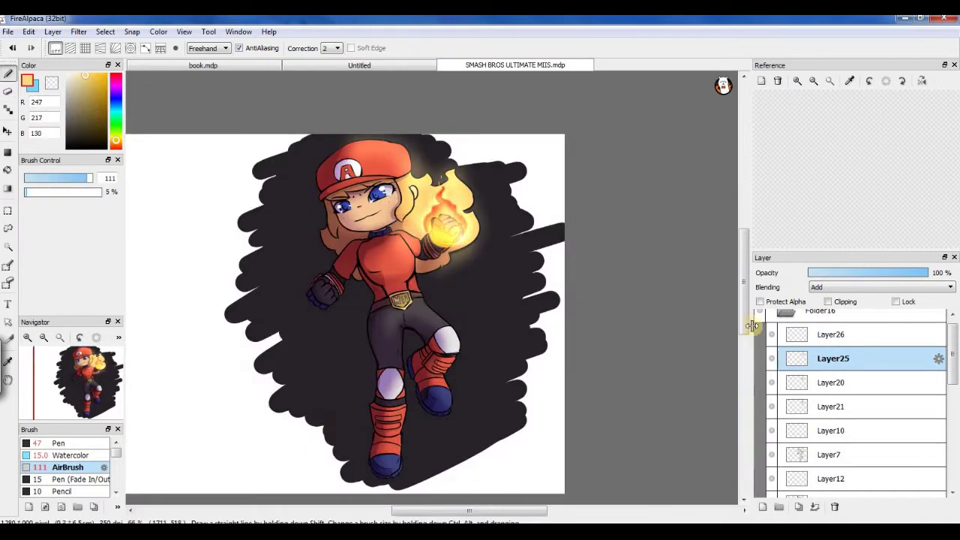
# Add a layer above Layer25 with Add blending at 20% opacity and draw warm Pen highlights on the figure.
pyautogui.click(59, 443)
pyautogui.scroll(3, 308, 219)
pyautogui.scroll(-3, 307, 219)
pyautogui.click(762, 507)
pyautogui.scroll(2, 855, 405)
pyautogui.scroll(3, 308, 219)
pyautogui.click(367, 194)
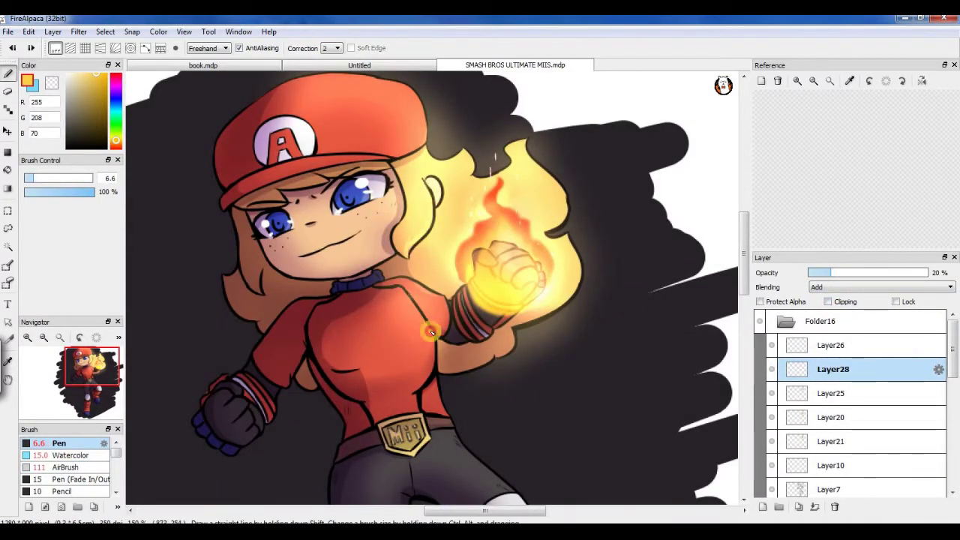
# Move the reference image on Layer8, beneath the dark backdrop, down beside the figure's legs.
pyautogui.moveTo(832, 369); pyautogui.dragTo(832, 496)
pyautogui.scroll(-5, 338, 427)
pyautogui.scroll(-3, 340, 418)
pyautogui.hotkey('ctrl', 'v')
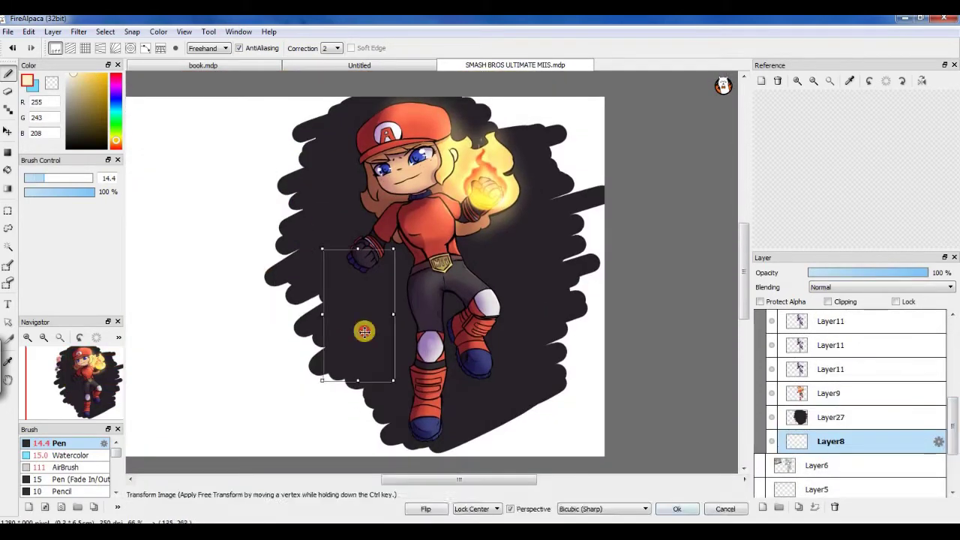
pyautogui.click(679, 507)
pyautogui.scroll(3, 414, 318)
pyautogui.scroll(-3, 427, 335)
pyautogui.scroll(3, 420, 225)
pyautogui.click(833, 451)
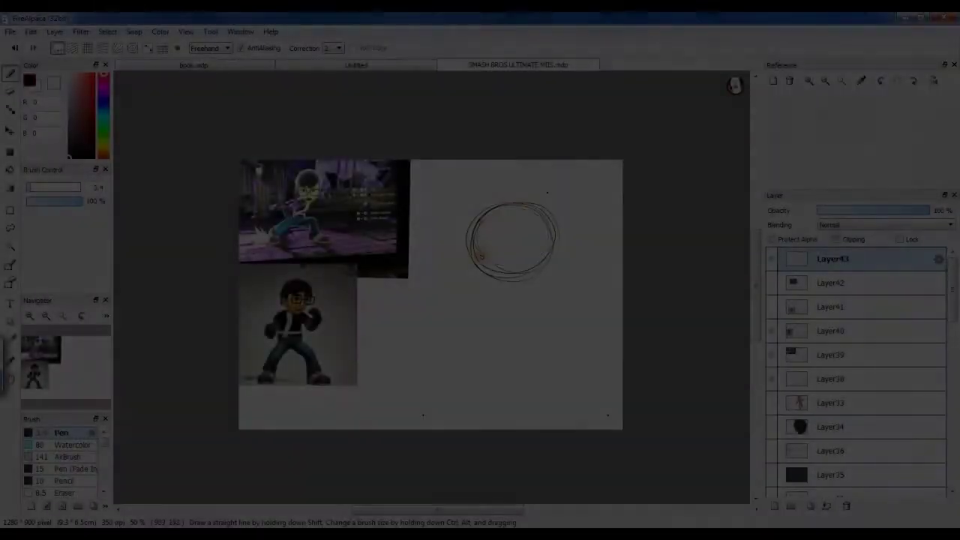
# Sketch the second character's round head with face guidelines, jaw, ear and angry eyes on Layer43.
pyautogui.scroll(3, 575, 185)
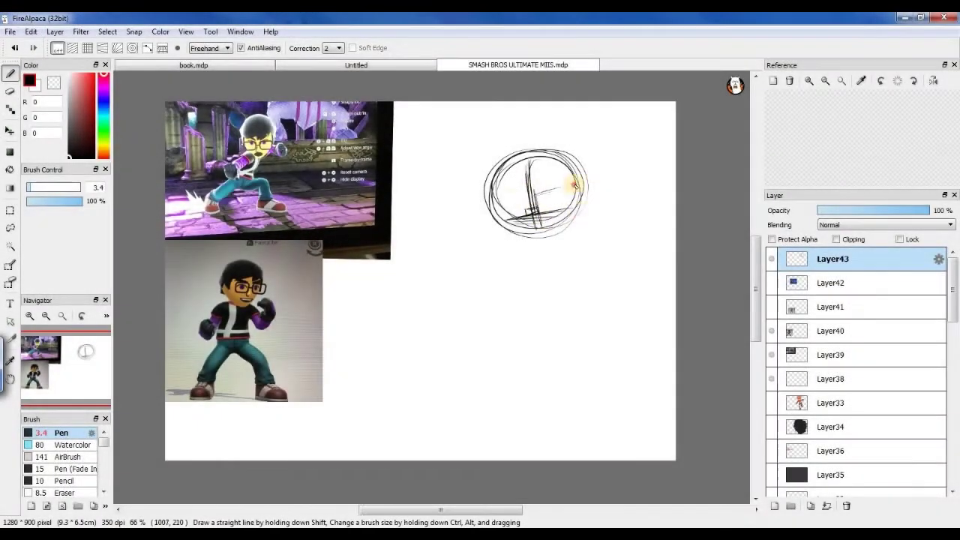
pyautogui.moveTo(574, 185); pyautogui.dragTo(556, 202)
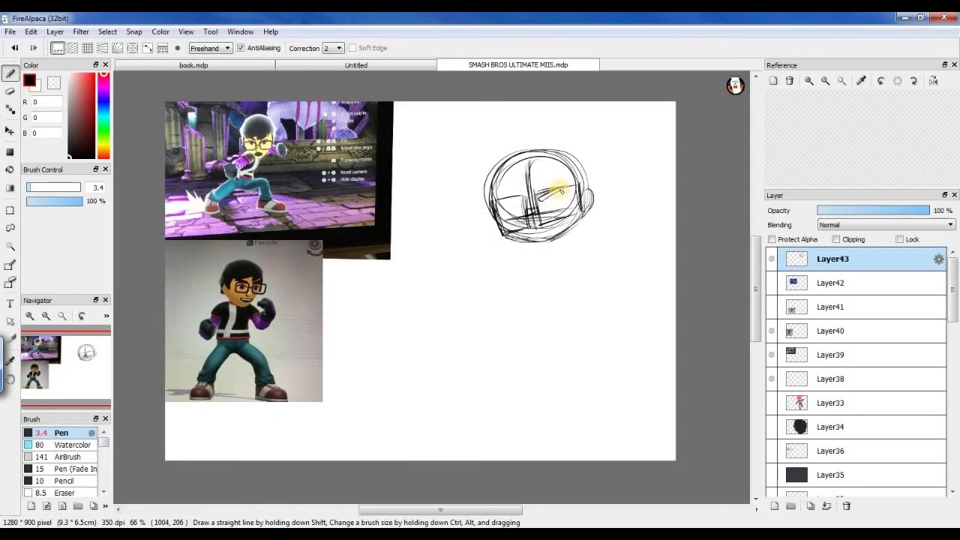
pyautogui.scroll(2, 515, 216)
pyautogui.scroll(-2, 510, 215)
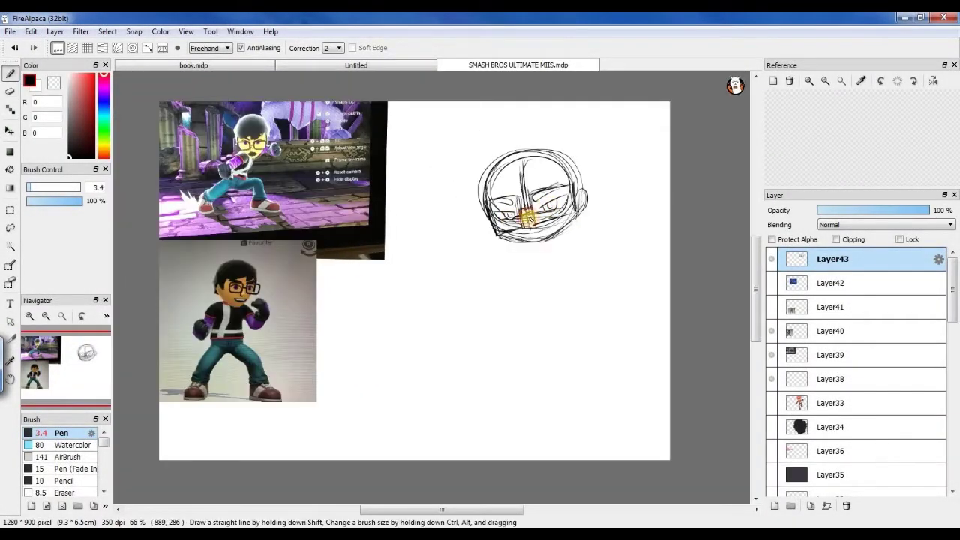
# Clean the head outline with the Eraser and sketch spiky hair and square glasses over the face.
pyautogui.press('e')
pyautogui.moveTo(474, 183)
pyautogui.mouseDown()
pyautogui.moveTo(517, 180)
pyautogui.moveTo(538, 233)
pyautogui.moveTo(568, 184)
pyautogui.moveTo(549, 152)
pyautogui.moveTo(569, 154)
pyautogui.moveTo(487, 154)
pyautogui.mouseUp()
pyautogui.press('b')
pyautogui.press('e')
pyautogui.moveTo(508, 243); pyautogui.dragTo(498, 224)
pyautogui.press('b')
pyautogui.moveTo(489, 213)
pyautogui.mouseDown()
pyautogui.moveTo(564, 197)
pyautogui.moveTo(548, 206)
pyautogui.mouseUp()
# Sketch the torso with its shirt stripe, the forward arm with a gloved hand, and a round fist behind the head.
pyautogui.press('e')
pyautogui.press('b')
pyautogui.moveTo(529, 240); pyautogui.dragTo(482, 256)
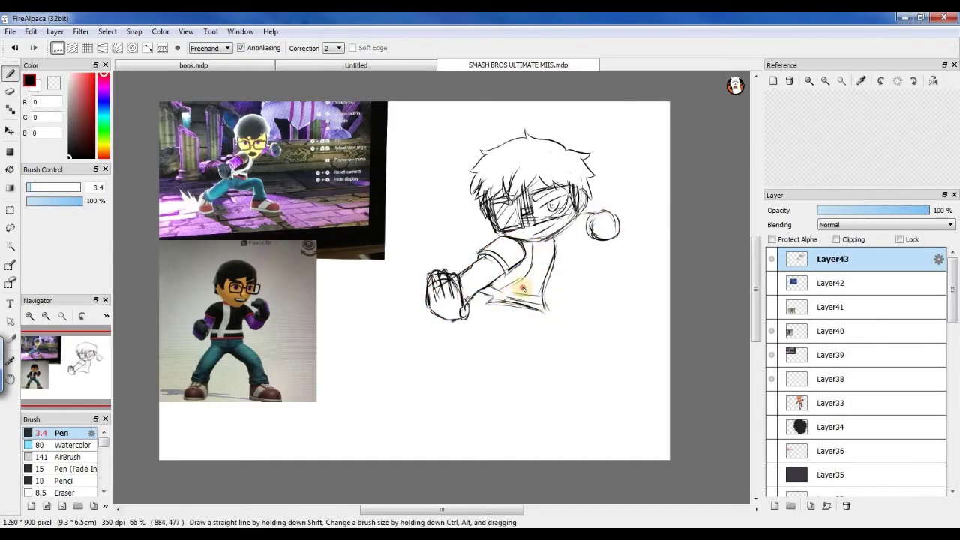
# Move the game screenshot on Layer39 next to the sketched character.
pyautogui.scroll(3, 573, 237)
pyautogui.scroll(-3, 572, 237)
pyautogui.click(830, 355)
pyautogui.hotkey('ctrl', 't')
pyautogui.moveTo(270, 173); pyautogui.dragTo(398, 229)
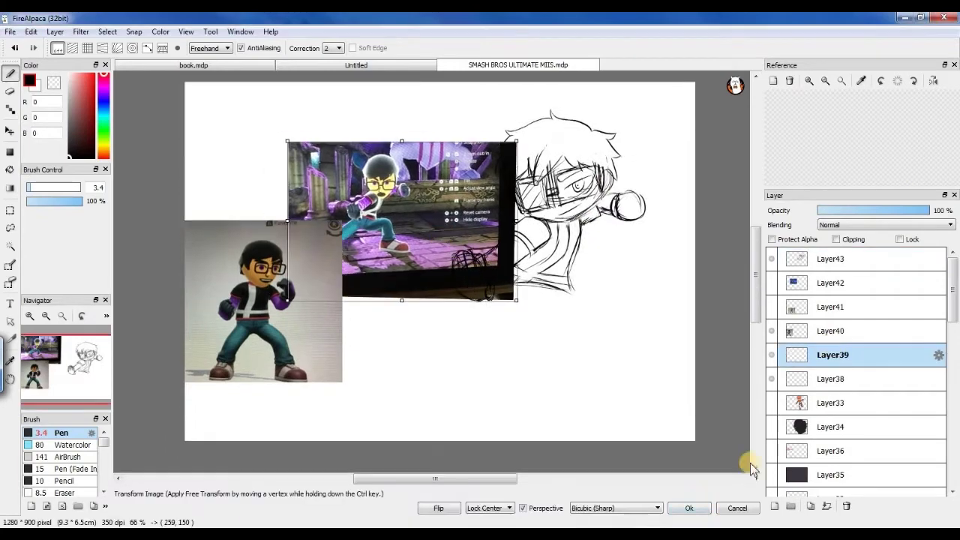
pyautogui.press('Return')
# Erase the parts of the game screenshot that overlap the sketch and draw the rear fist's fingers on Layer43.
pyautogui.press('e')
pyautogui.moveTo(345, 303); pyautogui.dragTo(505, 247)
pyautogui.scroll(1, 547, 171)
pyautogui.press('b')
pyautogui.click(831, 259)
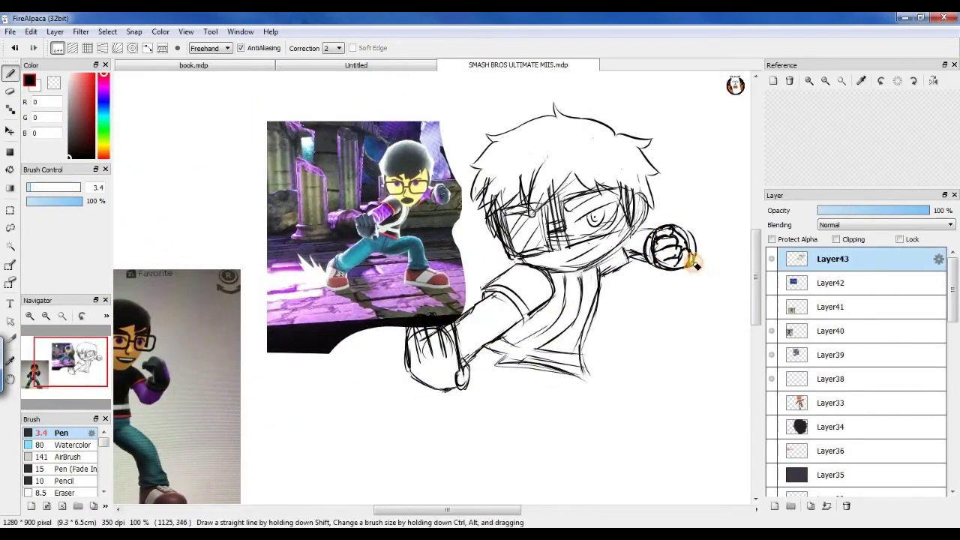
# Select the sketch's forward arm and hand and rotate them slightly.
pyautogui.press('m')
pyautogui.moveTo(682, 379); pyautogui.dragTo(364, 247)
pyautogui.hotkey('ctrl', 't')
pyautogui.moveTo(740, 203); pyautogui.dragTo(574, 265)
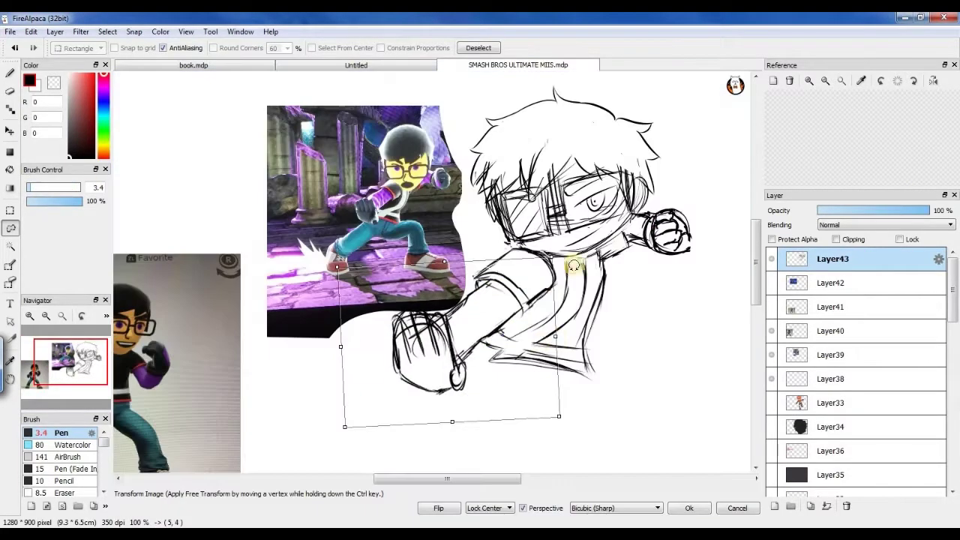
pyautogui.press('Return')
# Strengthen the waistband and glasses lines and erase the eye behind the lens for redrawing.
pyautogui.press('b')
pyautogui.scroll(-1, 574, 264)
pyautogui.scroll(1, 573, 340)
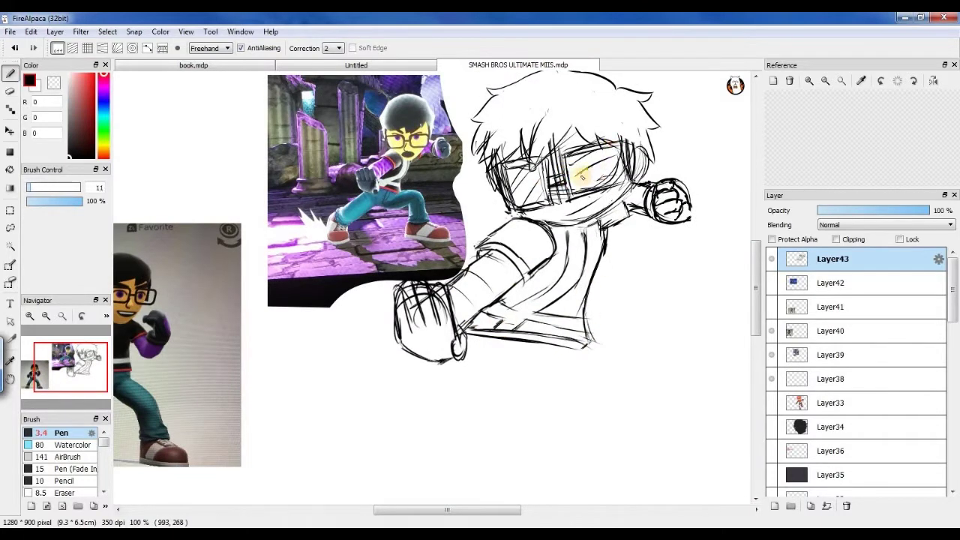
pyautogui.press('e')
# Sketch the outer lines of both legs and the forward shoe with its laces and sole.
pyautogui.scroll(-1, 626, 185)
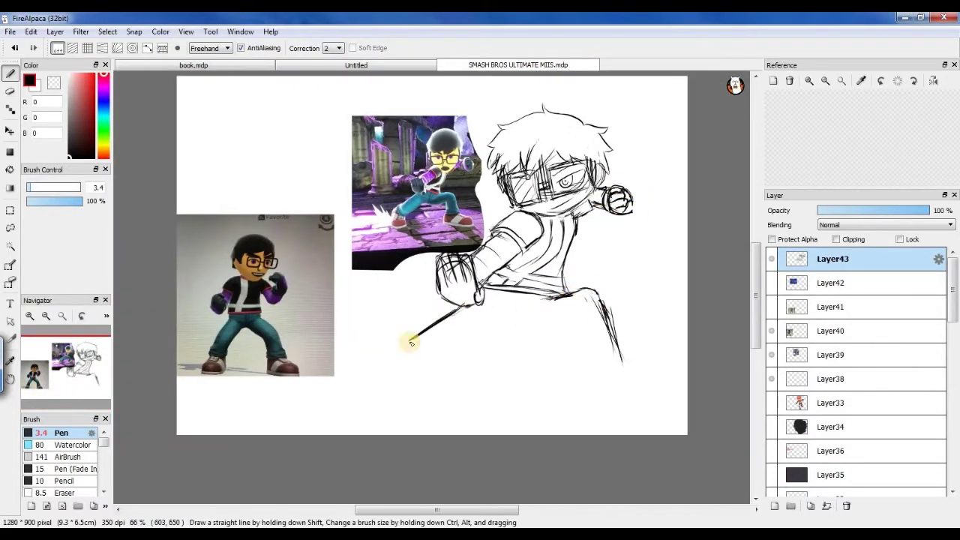
pyautogui.press('e')
pyautogui.scroll(1, 415, 377)
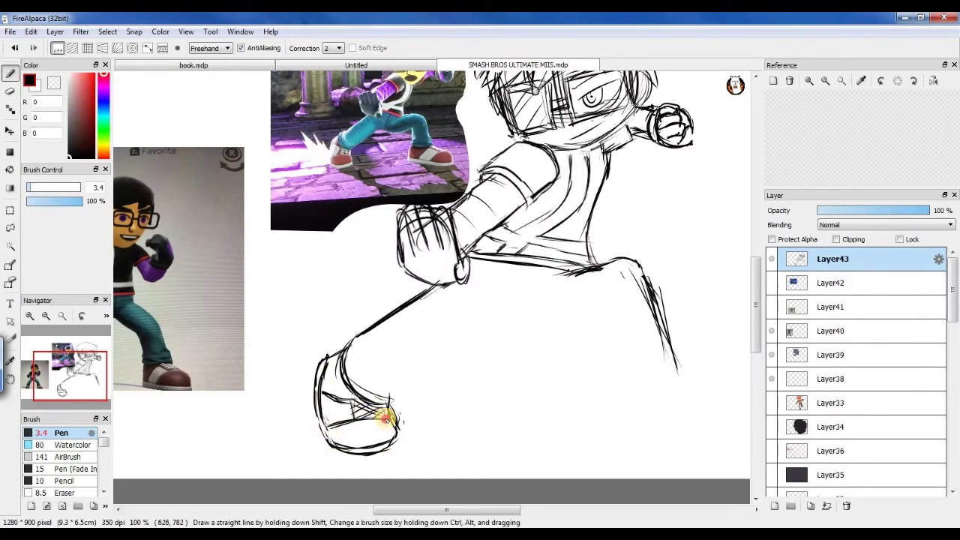
# Draw the trouser cuff above the forward shoe and the underside of the extended leg.
pyautogui.press('p')
pyautogui.moveTo(340, 355); pyautogui.dragTo(379, 349)
pyautogui.press('p')
pyautogui.moveTo(478, 346); pyautogui.dragTo(564, 304)
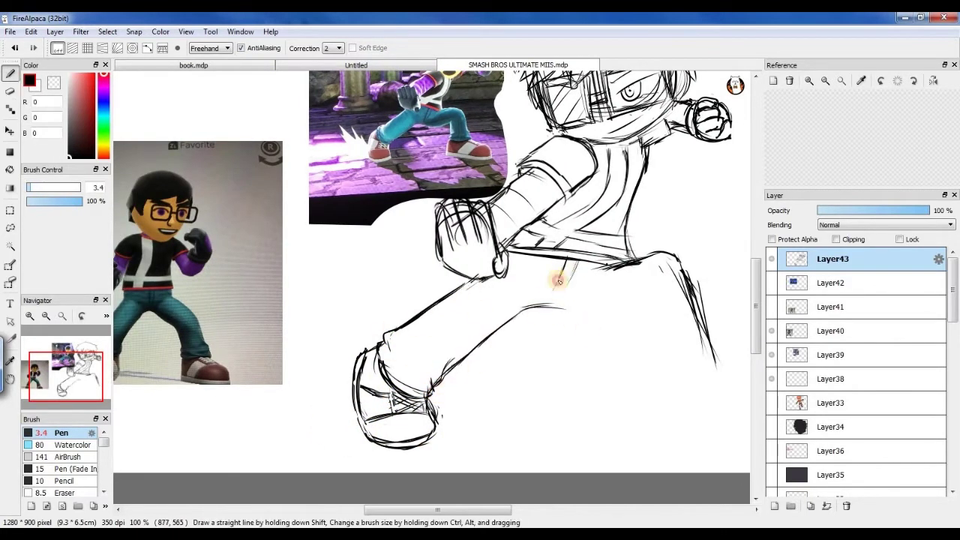
# Sketch the bent leg's inner contour and wrinkled cuff, and its shoe with sole and side stripe.
pyautogui.moveTo(632, 308); pyautogui.dragTo(553, 310)
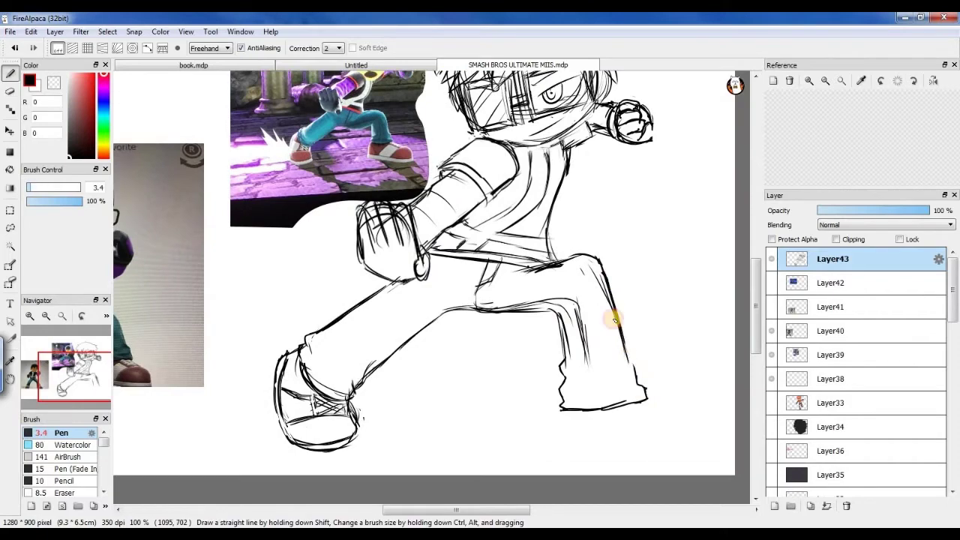
pyautogui.scroll(-2, 589, 397)
pyautogui.scroll(2, 654, 395)
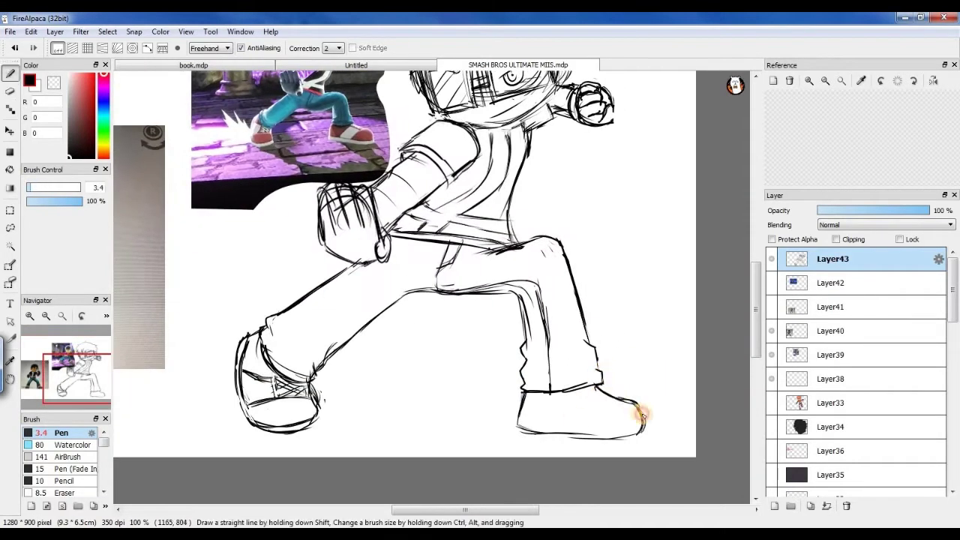
pyautogui.moveTo(559, 431)
pyautogui.mouseDown()
pyautogui.moveTo(627, 436)
pyautogui.moveTo(645, 409)
pyautogui.mouseUp()
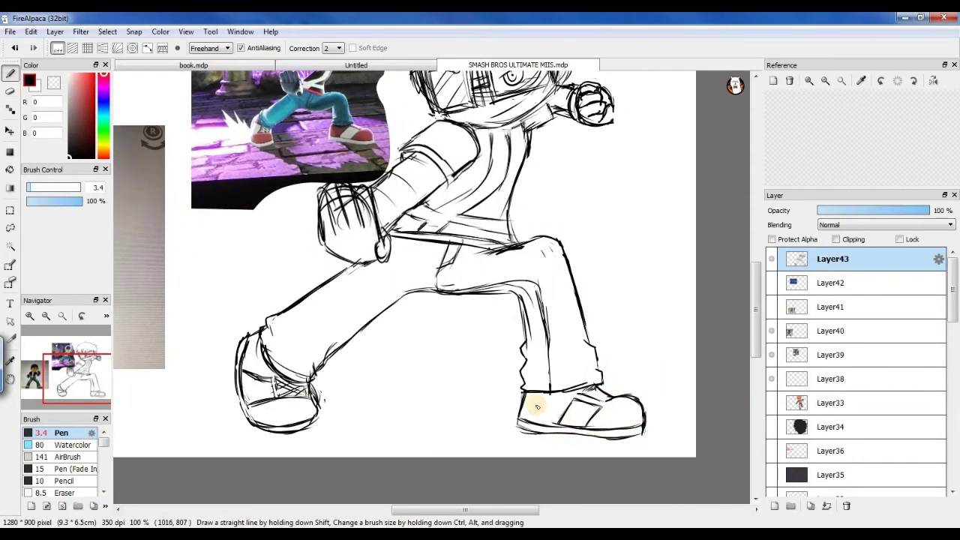
# Select the forward shoe and lower leg and shift and rotate them slightly.
pyautogui.scroll(-2, 660, 393)
pyautogui.scroll(2, 495, 393)
pyautogui.scroll(-2, 495, 393)
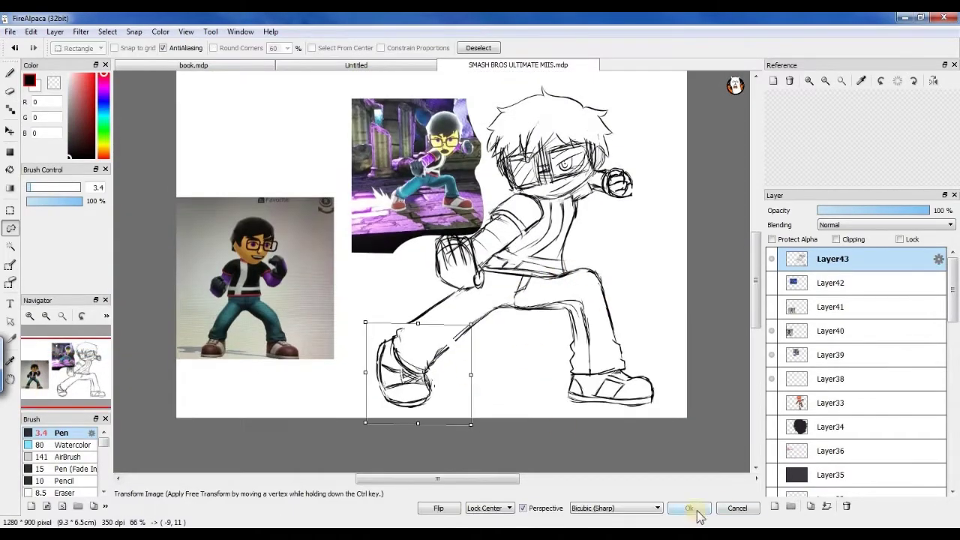
pyautogui.click(690, 509)
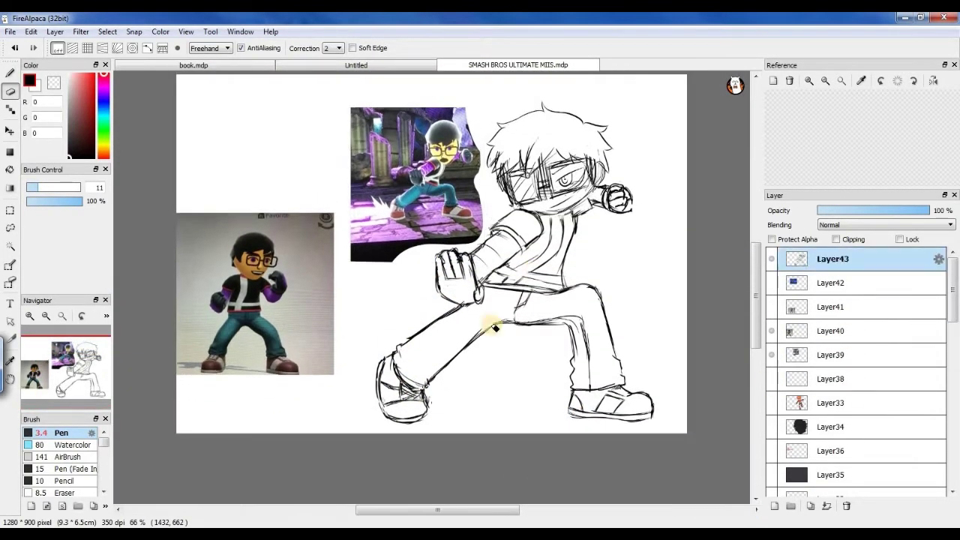
# Add a layer above the faded sketch and ink the eyes, eyebrows, jagged fringe and the crown of the hair.
pyautogui.press('b')
pyautogui.scroll(1, 579, 160)
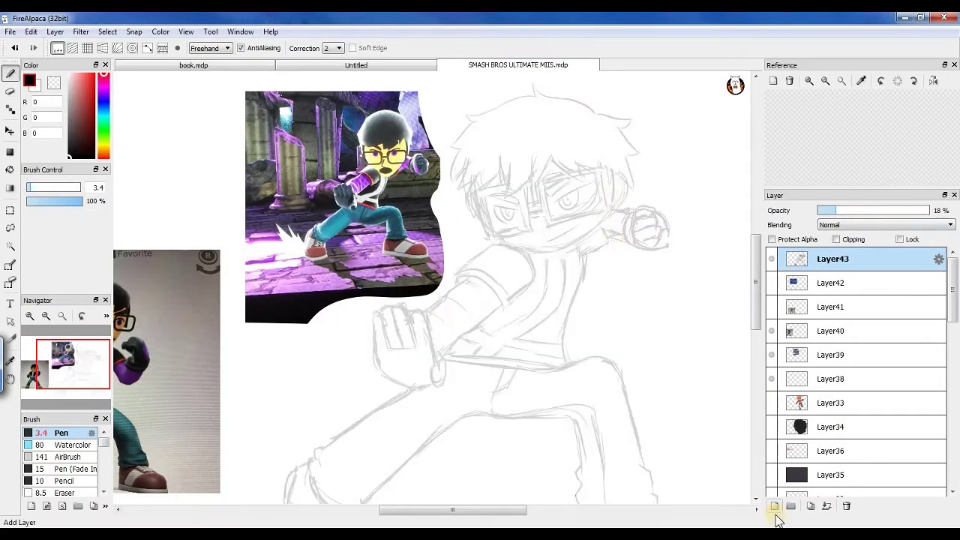
pyautogui.click(775, 505)
pyautogui.scroll(1, 530, 304)
pyautogui.moveTo(578, 281); pyautogui.dragTo(530, 304)
pyautogui.moveTo(457, 252)
pyautogui.mouseDown()
pyautogui.moveTo(568, 253)
pyautogui.moveTo(441, 264)
pyautogui.mouseUp()
pyautogui.moveTo(381, 259)
pyautogui.mouseDown()
pyautogui.moveTo(393, 177)
pyautogui.moveTo(578, 164)
pyautogui.mouseUp()
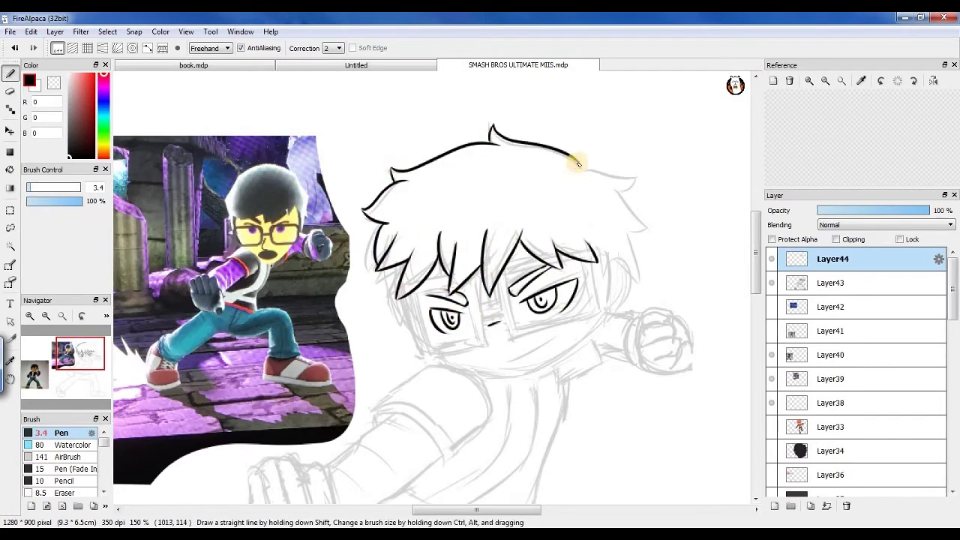
# Ink the glasses, jaw, smile and ear, plus the rear arm's banded wrist and clenched fist.
pyautogui.moveTo(612, 306)
pyautogui.mouseDown()
pyautogui.moveTo(405, 296)
pyautogui.moveTo(499, 307)
pyautogui.moveTo(594, 298)
pyautogui.mouseUp()
pyautogui.moveTo(417, 304)
pyautogui.mouseDown()
pyautogui.moveTo(592, 300)
pyautogui.moveTo(457, 368)
pyautogui.moveTo(615, 310)
pyautogui.moveTo(637, 328)
pyautogui.mouseUp()
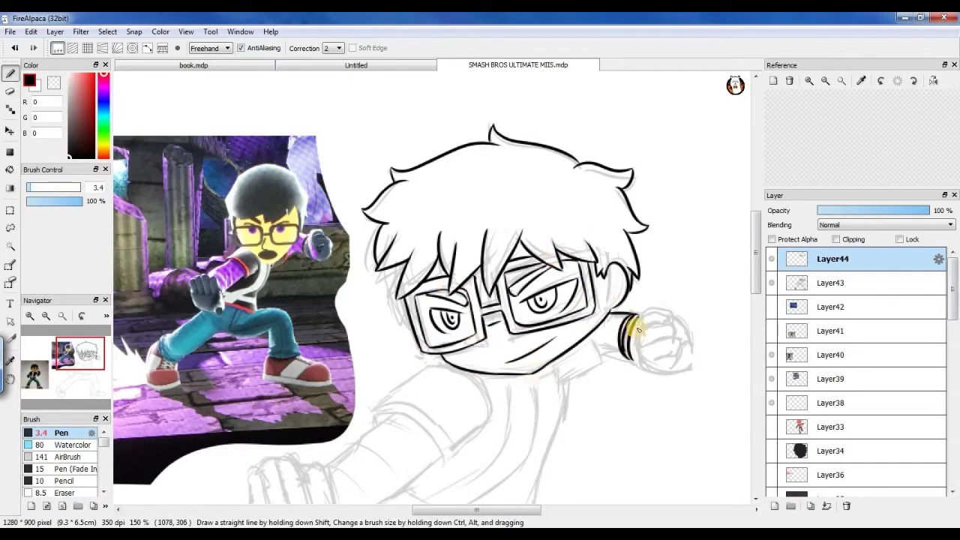
pyautogui.scroll(-2, 668, 326)
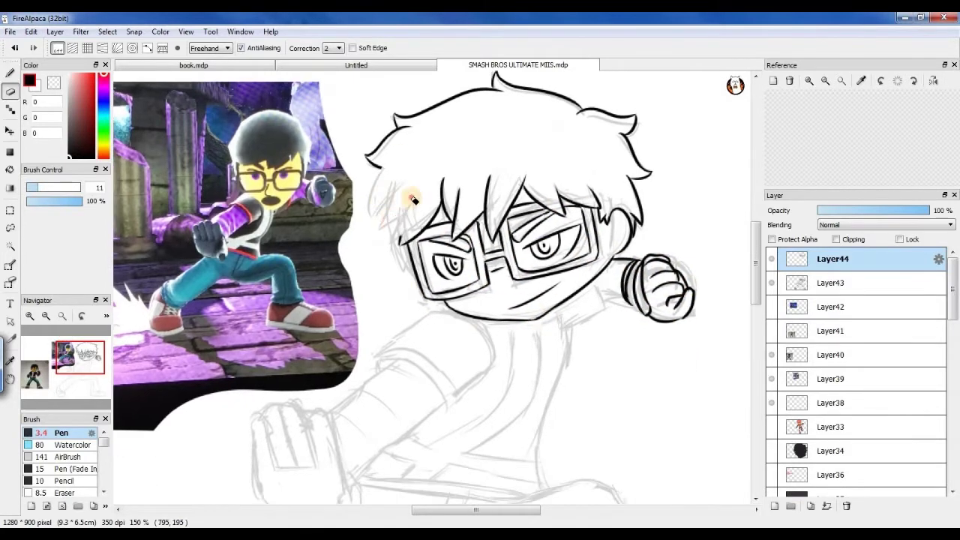
# Ink the forward arm with its trimmed short sleeve and the open hand with its fingers and thumb.
pyautogui.scroll(-3, 392, 389)
pyautogui.hscroll(-2, 392, 389)
pyautogui.moveTo(462, 352); pyautogui.dragTo(406, 420)
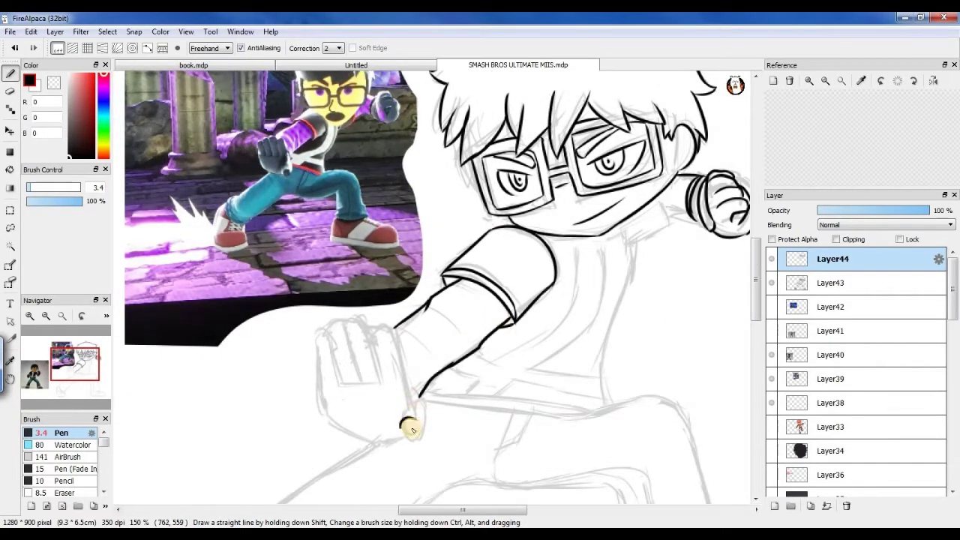
pyautogui.moveTo(327, 339)
pyautogui.mouseDown()
pyautogui.moveTo(375, 437)
pyautogui.moveTo(388, 400)
pyautogui.moveTo(382, 330)
pyautogui.mouseUp()
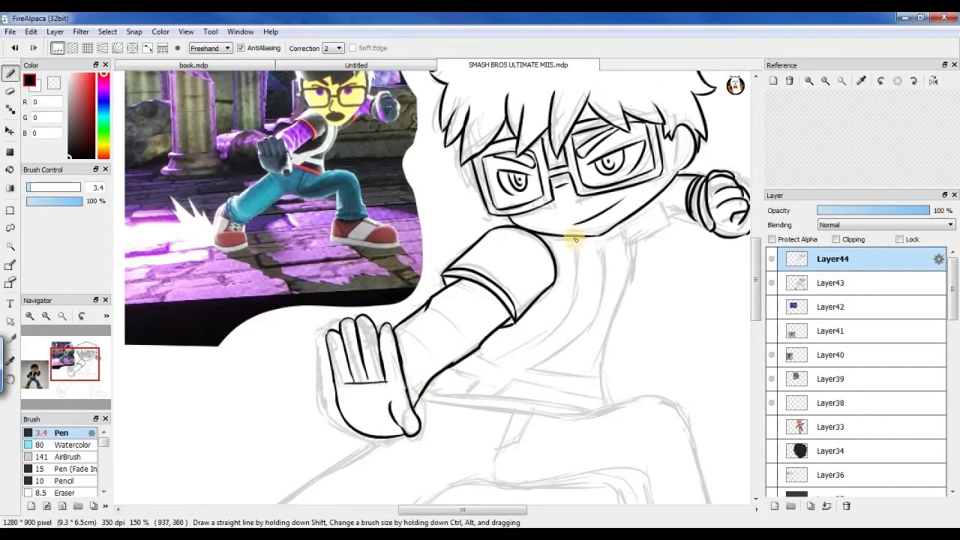
# Ink the shirt's side edge and the crossing stripes on its chest.
pyautogui.moveTo(510, 379); pyautogui.dragTo(607, 392)
pyautogui.moveTo(602, 359); pyautogui.dragTo(600, 225)
pyautogui.moveTo(634, 244)
pyautogui.mouseDown()
pyautogui.moveTo(664, 214)
pyautogui.moveTo(652, 243)
pyautogui.mouseUp()
pyautogui.press('e')
# Ink the shirt hem and the trousers, covering the pocket, both legs, the inner seam and the wrinkled cuffs.
pyautogui.scroll(-2, 525, 257)
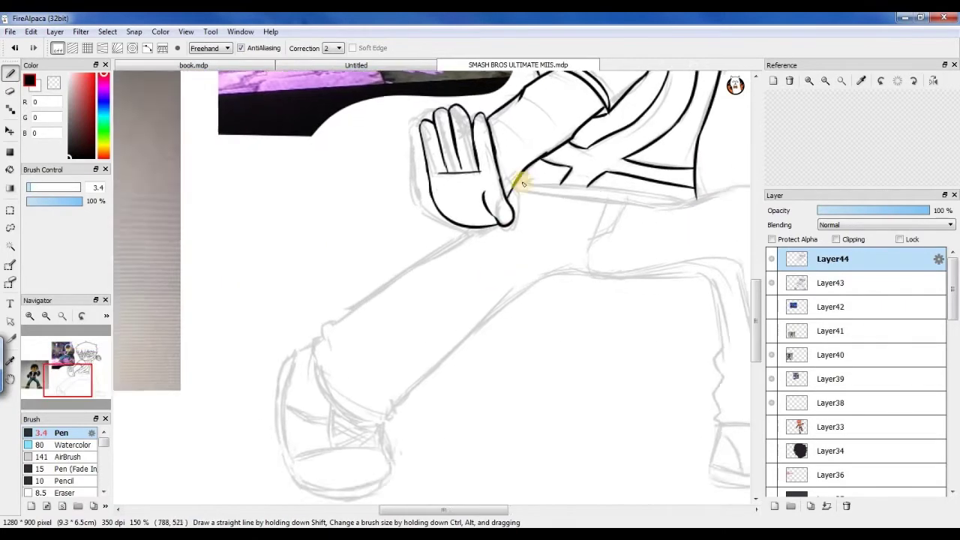
pyautogui.press('b')
pyautogui.moveTo(470, 285); pyautogui.dragTo(650, 297)
pyautogui.moveTo(691, 286); pyautogui.dragTo(616, 301)
pyautogui.scroll(-3, 469, 274)
pyautogui.moveTo(428, 337); pyautogui.dragTo(508, 242)
pyautogui.scroll(2, 517, 390)
pyautogui.moveTo(514, 174); pyautogui.dragTo(534, 373)
pyautogui.moveTo(474, 189); pyautogui.dragTo(486, 317)
pyautogui.moveTo(606, 270); pyautogui.dragTo(637, 358)
# Ink the bent leg's shoe with its sole, tongue and laces.
pyautogui.moveTo(611, 360)
pyautogui.mouseDown()
pyautogui.moveTo(480, 377)
pyautogui.moveTo(472, 447)
pyautogui.moveTo(671, 455)
pyautogui.mouseUp()
pyautogui.moveTo(721, 439); pyautogui.dragTo(686, 465)
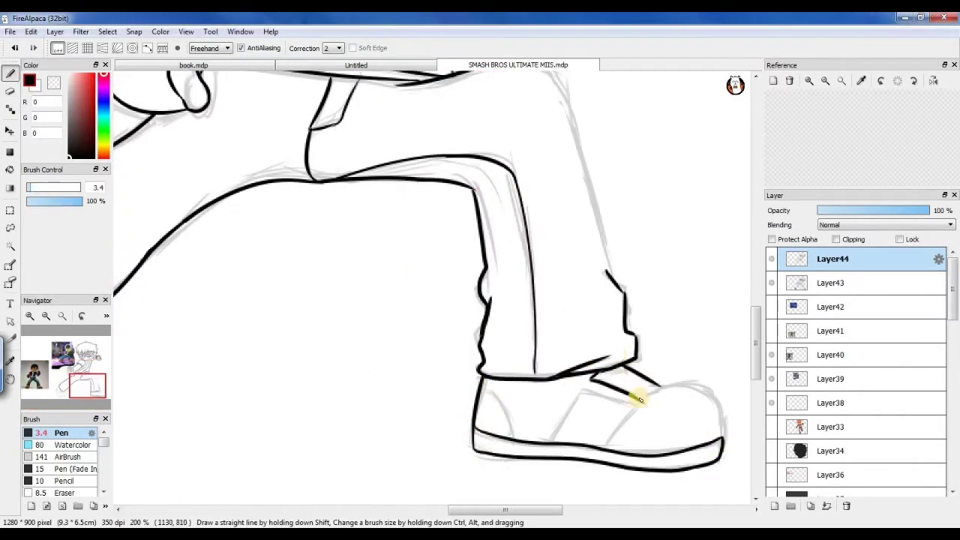
pyautogui.moveTo(653, 382); pyautogui.dragTo(589, 392)
# Ink the extended leg's shoe with its side stripe, crossed laces, toe cap and thick sole.
pyautogui.scroll(-1, 360, 393)
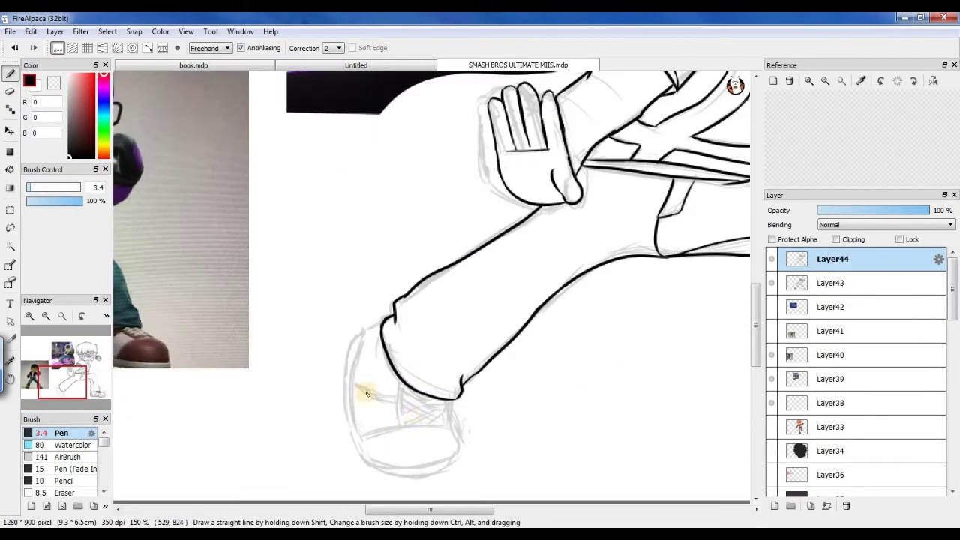
pyautogui.moveTo(449, 409); pyautogui.dragTo(409, 467)
pyautogui.moveTo(396, 391); pyautogui.dragTo(401, 432)
pyautogui.moveTo(444, 400); pyautogui.dragTo(444, 418)
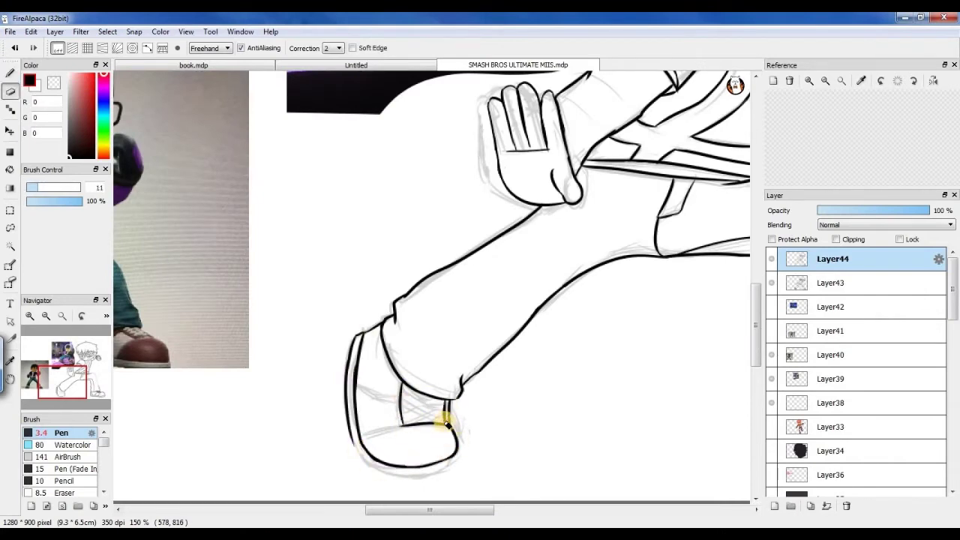
pyautogui.moveTo(447, 414); pyautogui.dragTo(428, 475)
pyautogui.moveTo(367, 450); pyautogui.dragTo(454, 460)
pyautogui.hotkey('ctrl', 'z')
pyautogui.moveTo(367, 445); pyautogui.dragTo(456, 454)
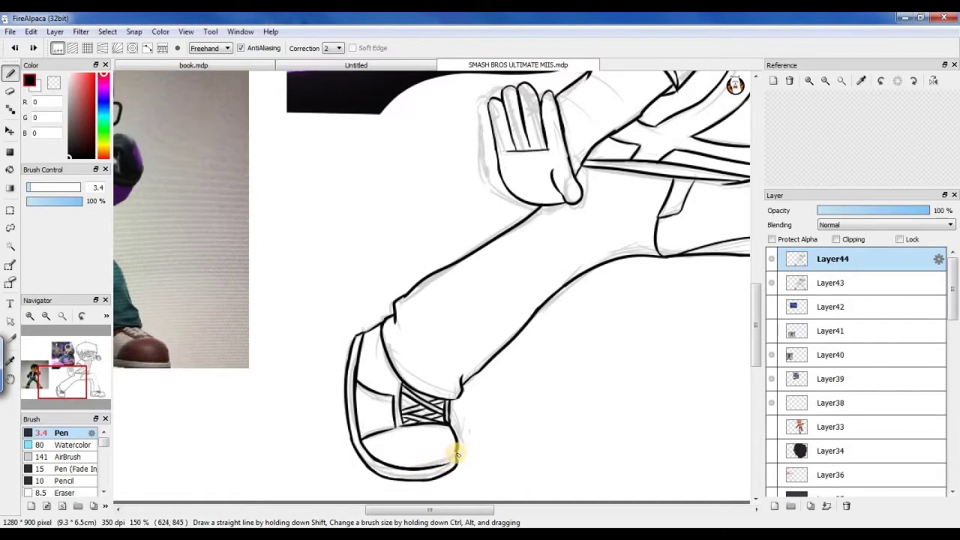
# Hide the rough sketch, add a layer beneath the line art, and fill both gloves dark slate.
pyautogui.scroll(-2, 420, 315)
pyautogui.scroll(3, 450, 300)
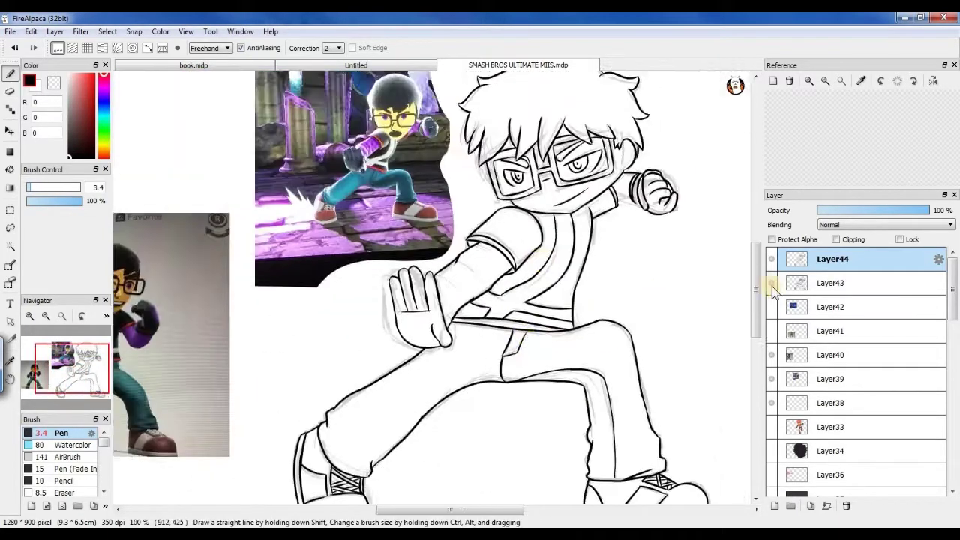
pyautogui.scroll(-2, 450, 300)
pyautogui.hotkey('ctrl', 'shift', 'n')
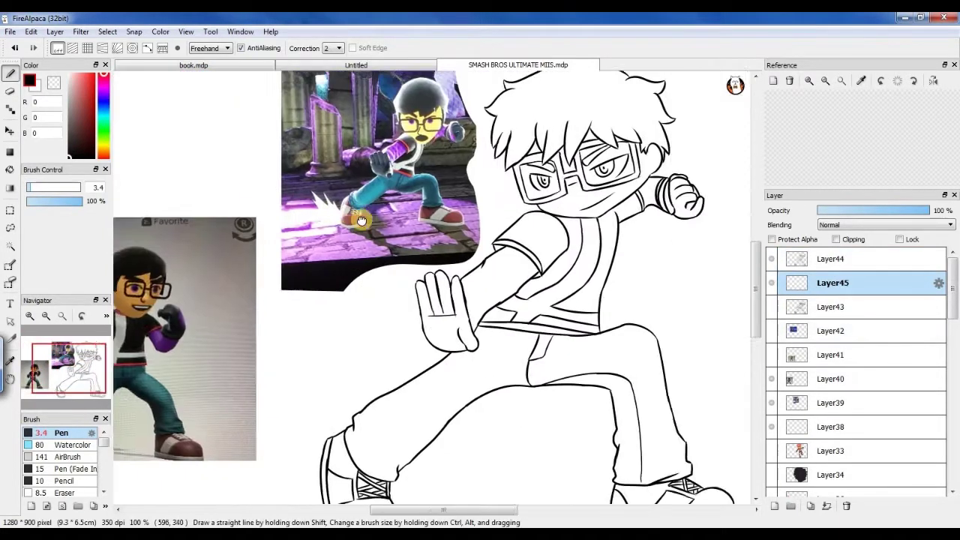
pyautogui.click(405, 323)
pyautogui.click(636, 197)
# Fill the undersleeves purple (RGB 179, 84, 225) and the sleeve trims and shirt hem red, sampling the reference photo.
pyautogui.keyDown('alt'); pyautogui.click(360, 192); pyautogui.keyUp('alt')
pyautogui.scroll(-1, 360, 192)
pyautogui.click(450, 263)
pyautogui.click(608, 174)
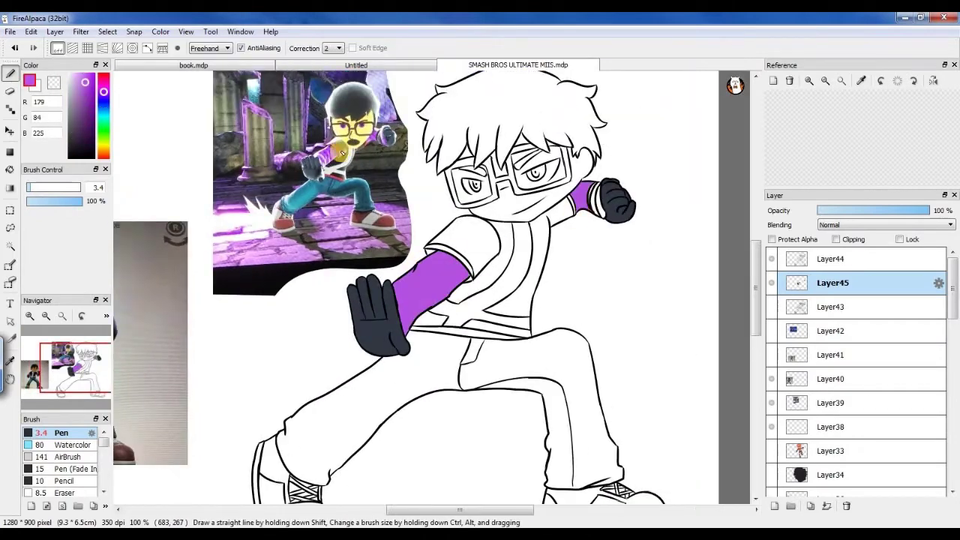
pyautogui.keyDown('alt'); pyautogui.click(394, 187); pyautogui.keyUp('alt')
pyautogui.click(502, 308)
pyautogui.click(471, 239)
# Darken the rear wrist's bands and fill the shirt's body and sleeves near-black (RGB 32, 36, 34).
pyautogui.press('b')
pyautogui.scroll(2, 577, 159)
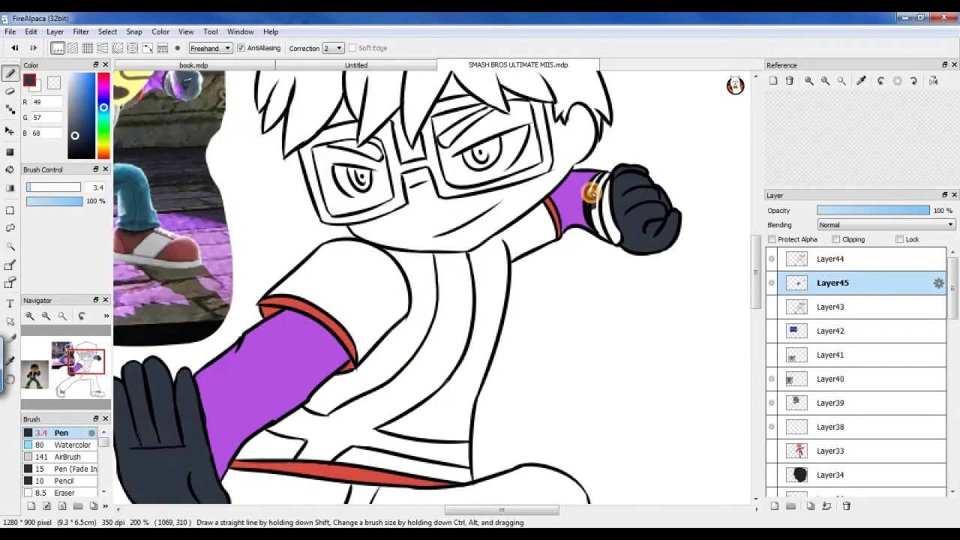
pyautogui.moveTo(592, 193); pyautogui.dragTo(604, 225)
pyautogui.scroll(-2, 428, 197)
pyautogui.press('g')
pyautogui.scroll(1, 460, 245)
pyautogui.click(460, 245)
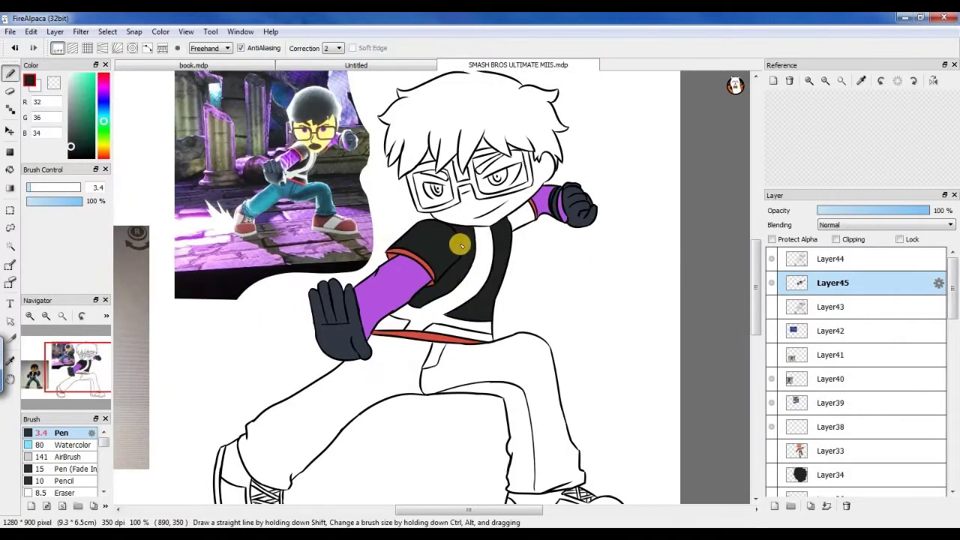
# Fill the shirt stripes off-white, the skin peach (RGB 255, 199, 145) and the hair dark grey.
pyautogui.press('g')
pyautogui.keyDown('alt'); pyautogui.click(275, 283); pyautogui.keyUp('alt')
pyautogui.click(457, 210)
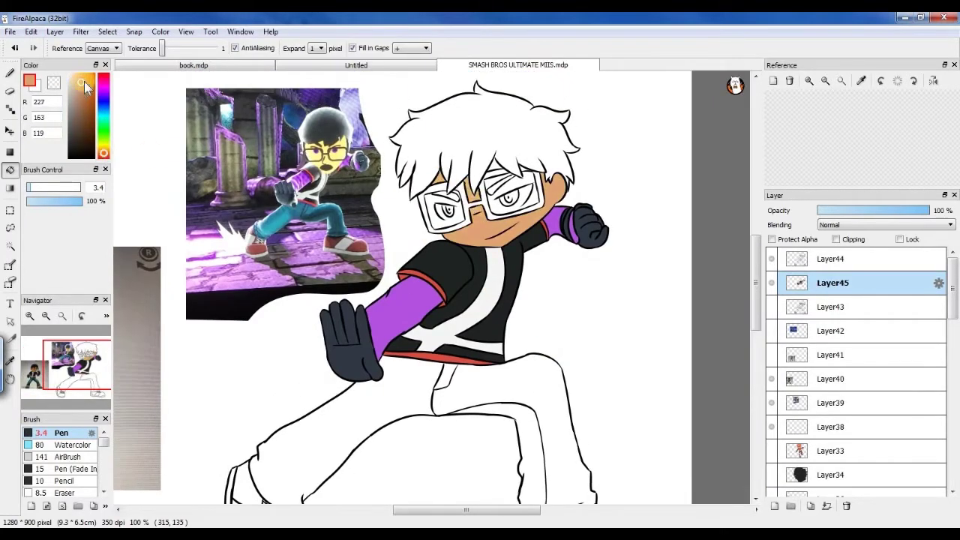
pyautogui.keyDown('alt'); pyautogui.click(593, 225); pyautogui.keyUp('alt')
pyautogui.click(480, 135)
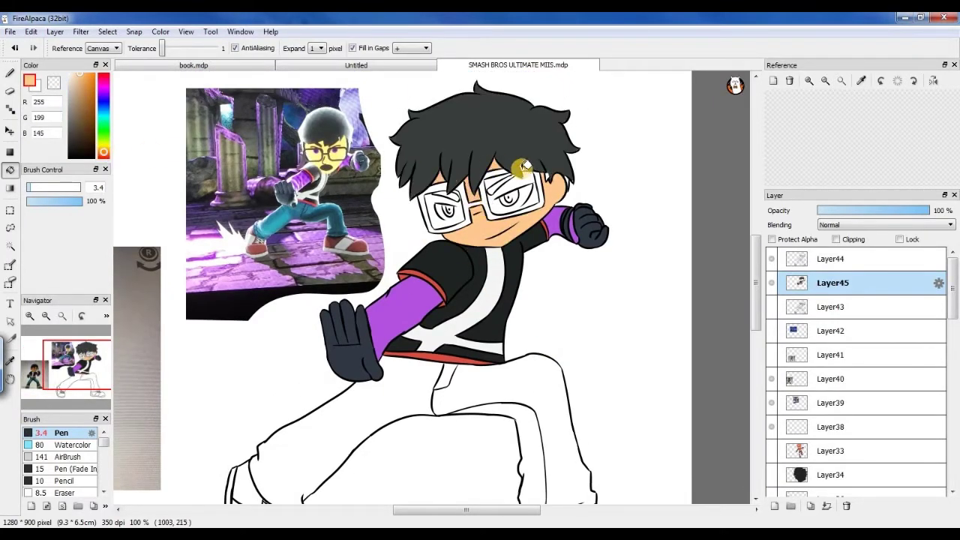
# Colour the glasses frames and both eyebrows near-black.
pyautogui.scroll(2, 409, 295)
pyautogui.press('b')
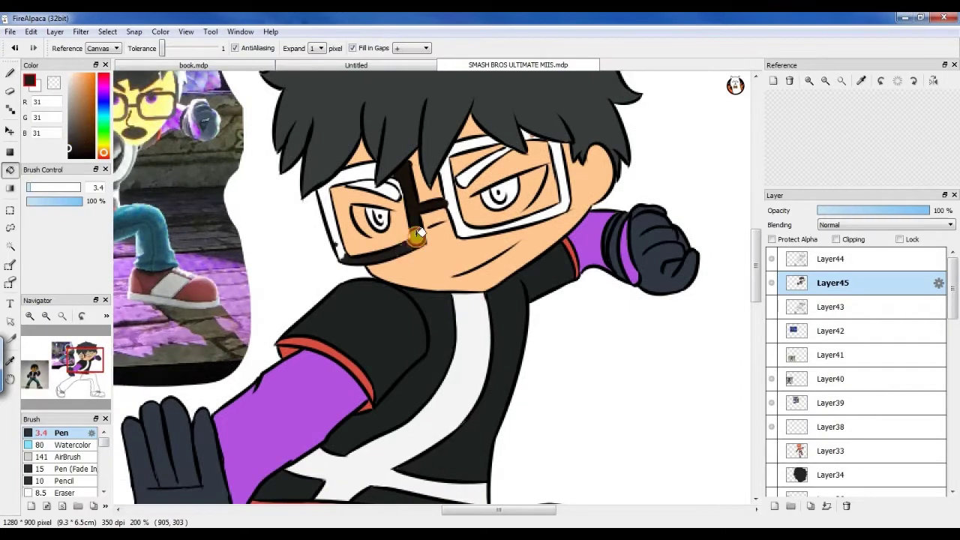
pyautogui.moveTo(330, 255); pyautogui.dragTo(378, 160)
pyautogui.press('g')
pyautogui.click(559, 196)
pyautogui.click(450, 182)
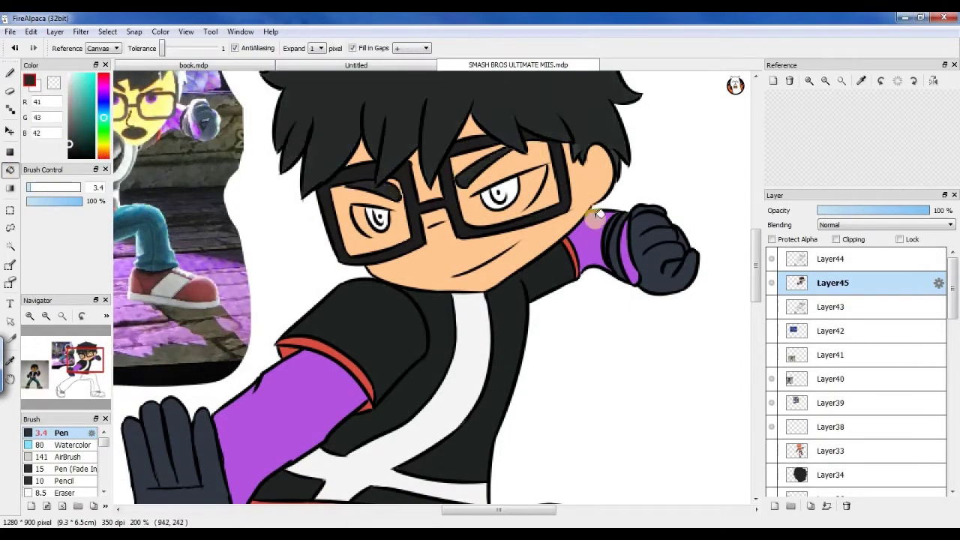
# Colour the irises purple and fill the trousers teal blue.
pyautogui.click(378, 219)
pyautogui.click(510, 193)
pyautogui.press('b')
pyautogui.keyDown('alt'); pyautogui.click(608, 259); pyautogui.keyUp('alt')
pyautogui.scroll(-3, 608, 258)
pyautogui.press('g')
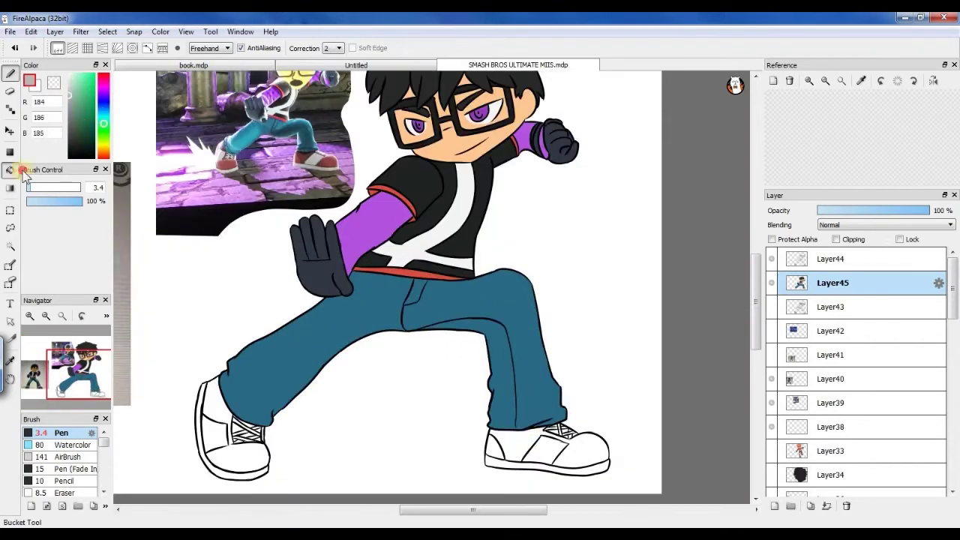
# Fill both shoes with dark red uppers and light grey stripes and soles, and touch up the laces.
pyautogui.click(225, 383)
pyautogui.click(585, 409)
pyautogui.scroll(2, 368, 354)
pyautogui.click(622, 382)
pyautogui.press('b')
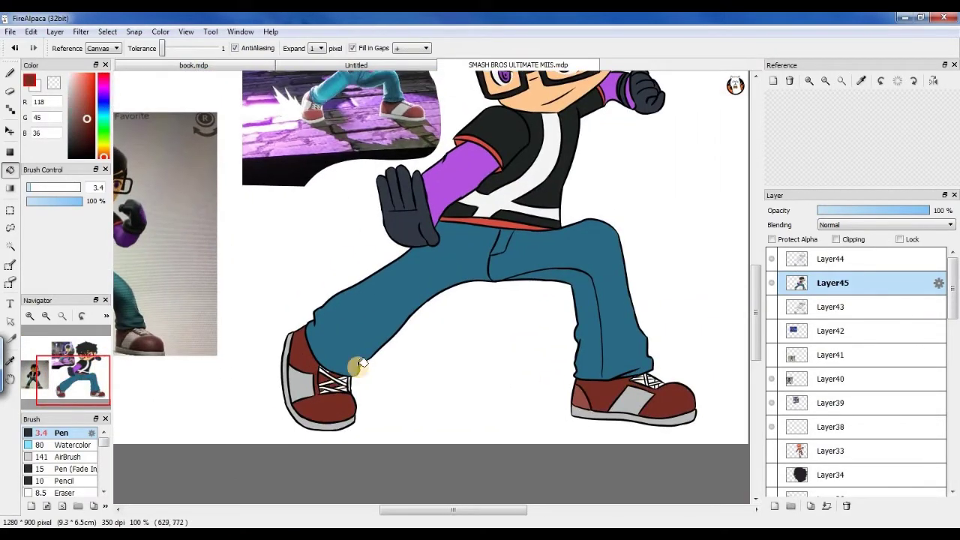
pyautogui.scroll(3, 322, 392)
pyautogui.moveTo(462, 396)
pyautogui.mouseDown()
pyautogui.moveTo(409, 419)
pyautogui.moveTo(438, 409)
pyautogui.moveTo(373, 448)
pyautogui.mouseUp()
pyautogui.scroll(-4, 373, 448)
pyautogui.scroll(3, 524, 280)
pyautogui.scroll(-4, 332, 247)
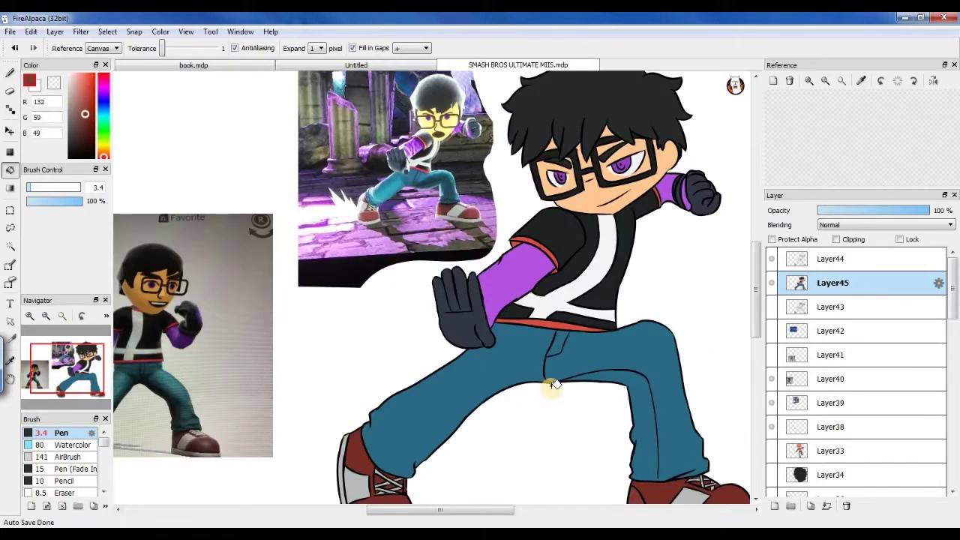
# Select the character's silhouette and add a layer set to Multiply above the flat colours.
pyautogui.click(771, 379)
pyautogui.press('m')
pyautogui.click(675, 399)
pyautogui.click(771, 379)
pyautogui.click(885, 224)
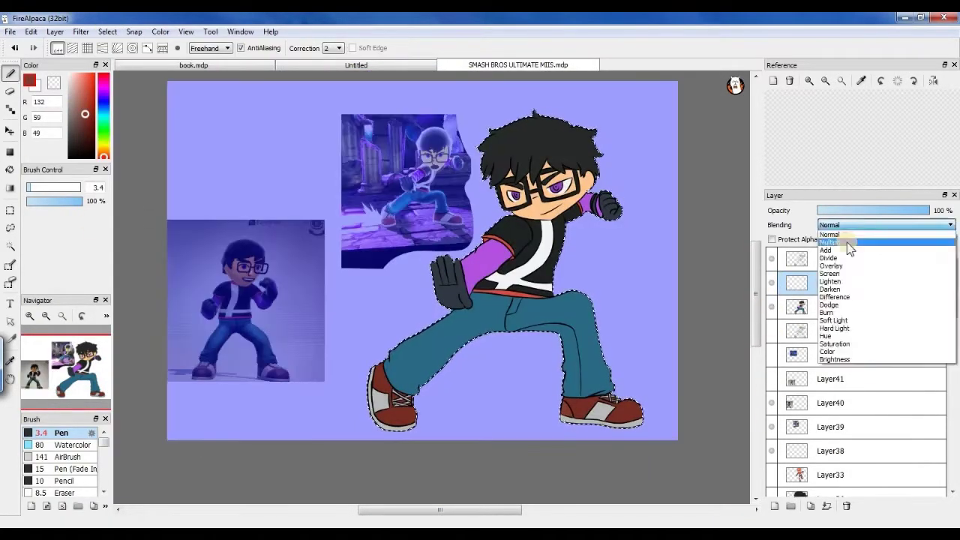
pyautogui.click(832, 248)
# Airbrush soft dark purple shading (RGB 51, 3, 81) over the character at 42% layer opacity, and clear the selection.
pyautogui.click(70, 457)
pyautogui.moveTo(480, 240)
pyautogui.mouseDown()
pyautogui.moveTo(420, 428)
pyautogui.moveTo(492, 187)
pyautogui.moveTo(570, 202)
pyautogui.moveTo(487, 263)
pyautogui.moveTo(588, 222)
pyautogui.moveTo(570, 154)
pyautogui.moveTo(589, 173)
pyautogui.mouseUp()
pyautogui.press('m')
pyautogui.hotkey('ctrl', 'd')
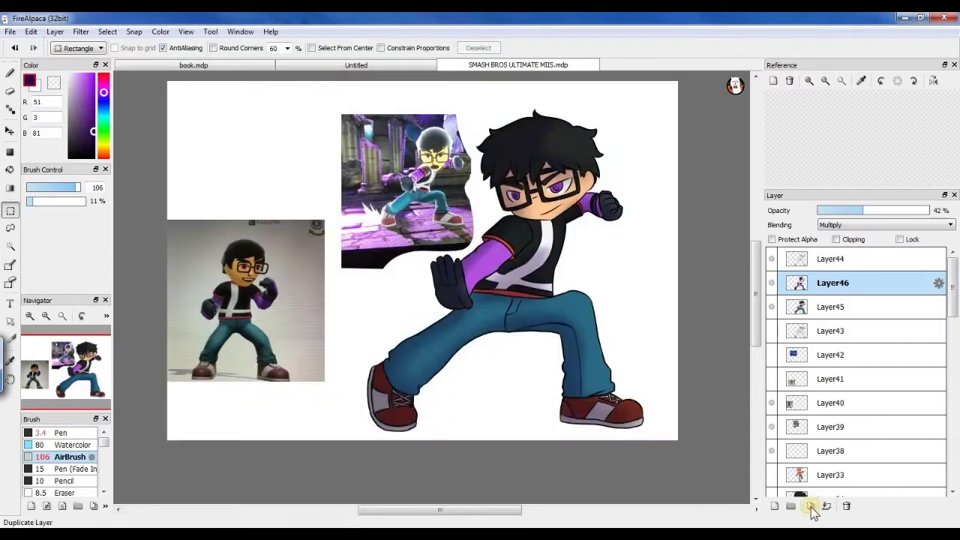
# Duplicate the soft shading layer and try other blending modes, including Dodge, on the copies at reduced opacity.
pyautogui.click(810, 506)
pyautogui.click(825, 309)
pyautogui.click(863, 225)
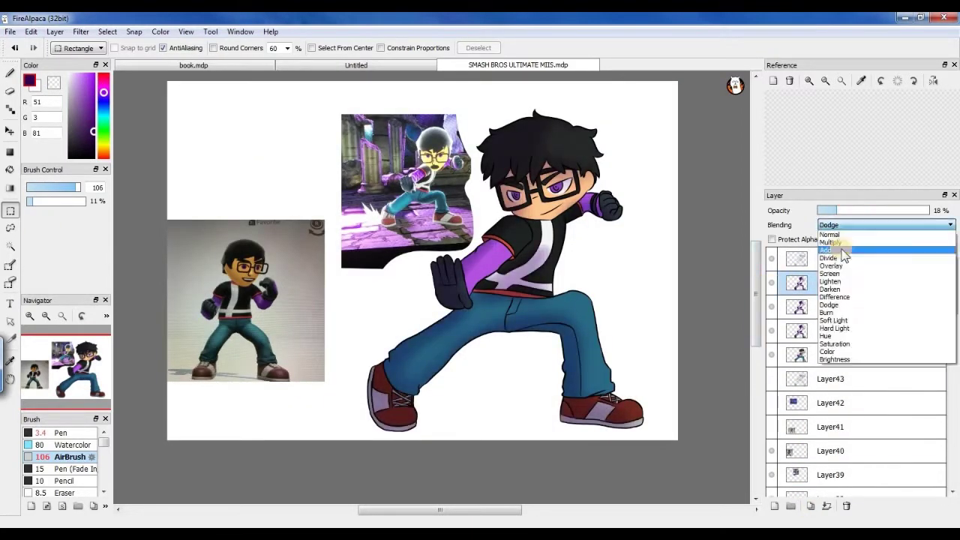
pyautogui.click(840, 297)
pyautogui.click(840, 211)
# Hide the soft shading, add a Multiply layer at 61% opacity, and paint hard dark purple shadows on the hair and face.
pyautogui.click(772, 285)
pyautogui.hotkey('ctrl', 'shift', 'n')
pyautogui.scroll(3, 326, 154)
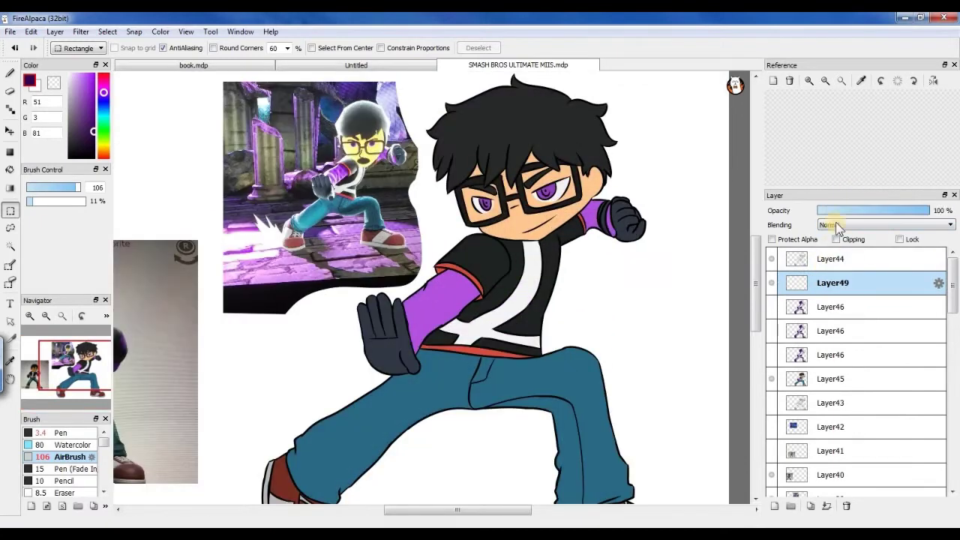
pyautogui.press('g')
pyautogui.press('b')
pyautogui.moveTo(368, 262); pyautogui.dragTo(401, 317)
pyautogui.press('e')
pyautogui.press('b')
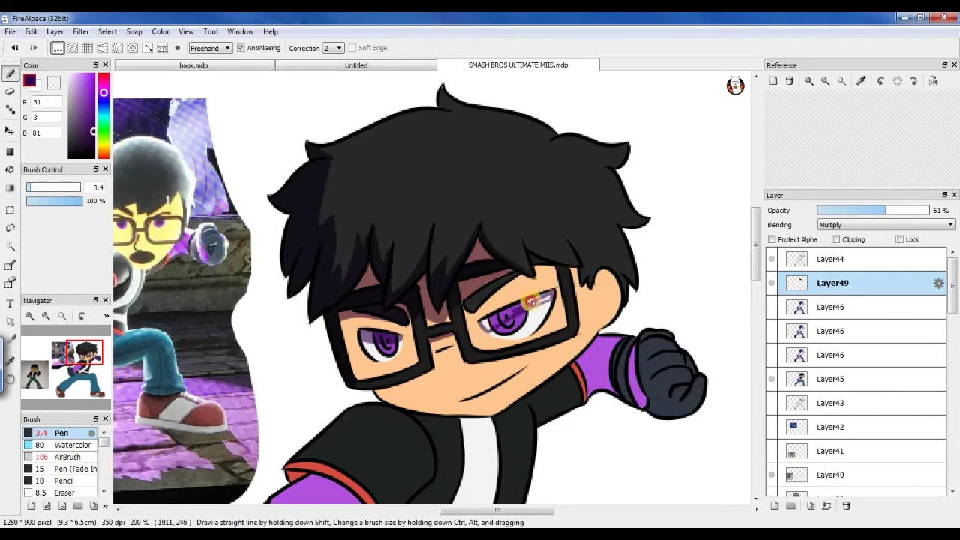
# Paint hard-edged shadows on the shirt, both purple undersleeves and the gloves.
pyautogui.scroll(-3, 449, 351)
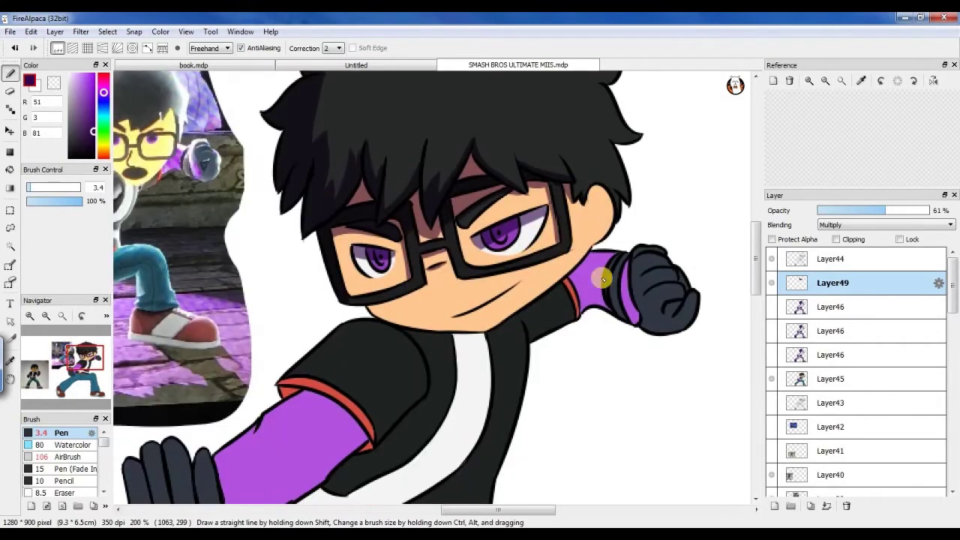
pyautogui.scroll(-2, 409, 360)
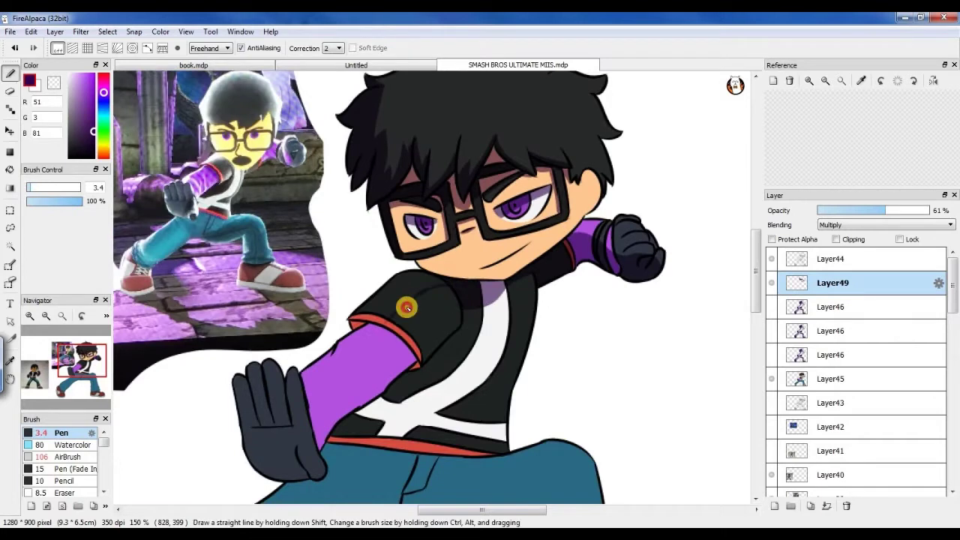
pyautogui.scroll(1, 306, 343)
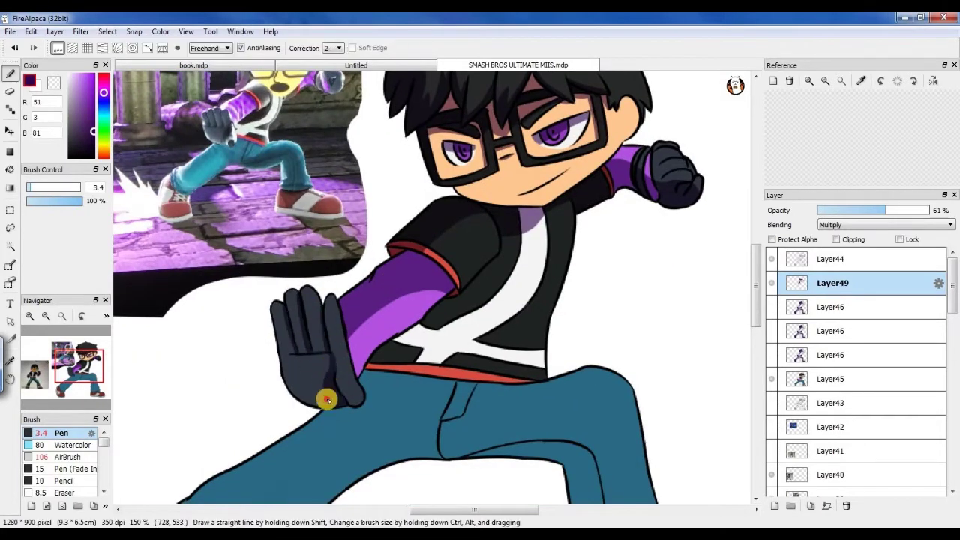
pyautogui.scroll(-2, 335, 367)
# Outline and fill hard-edged shadows on both trouser legs and both shoes.
pyautogui.scroll(-2, 334, 367)
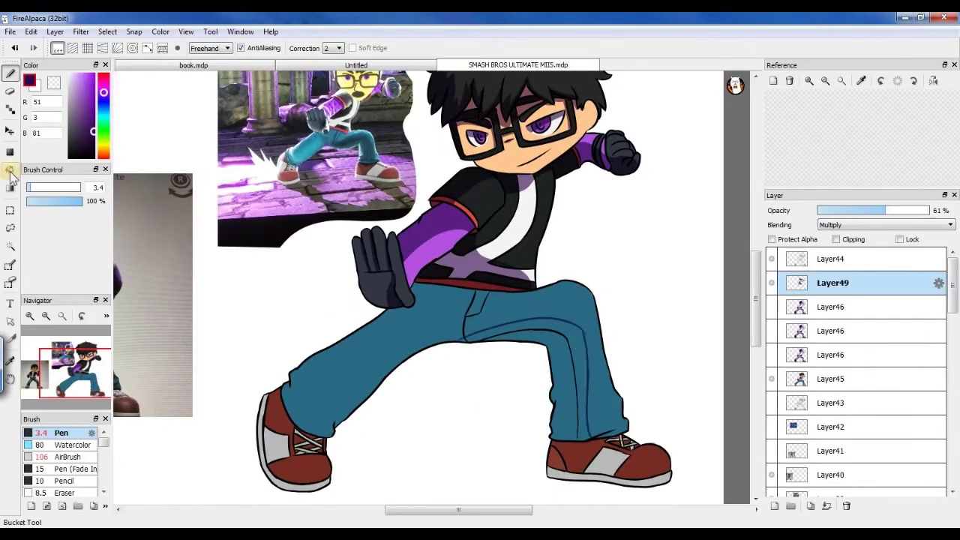
pyautogui.click(365, 321)
pyautogui.click(319, 443)
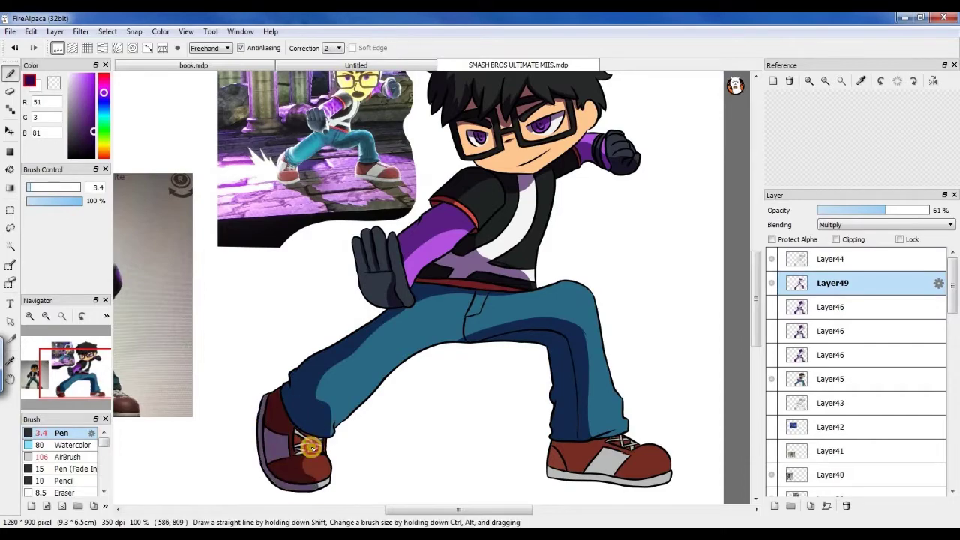
pyautogui.click(604, 454)
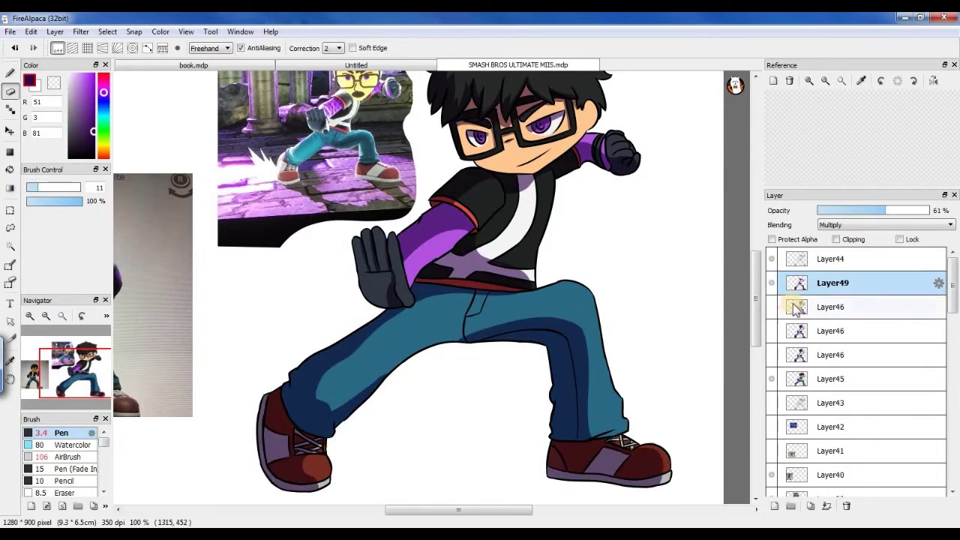
# Show the soft shading layers without the reference photos and select the character's silhouette on the lowest shading layer.
pyautogui.scroll(3, 420, 285)
pyautogui.click(833, 307)
pyautogui.click(832, 355)
pyautogui.press('w')
pyautogui.click(604, 317)
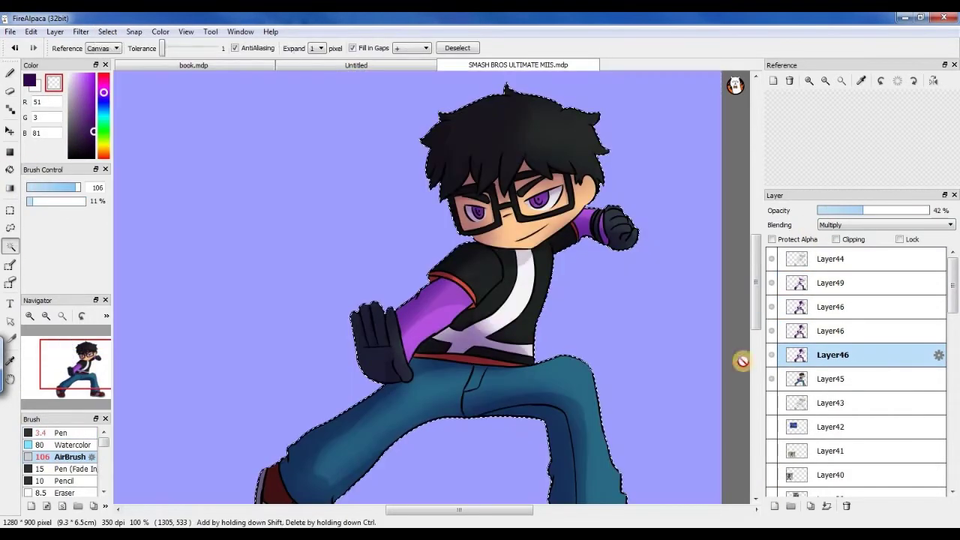
# Add a Burn layer above the shading layers and darken both irises with the Pen using sampled purple.
pyautogui.press('b')
pyautogui.hotkey('ctrl', 'shift', 'n')
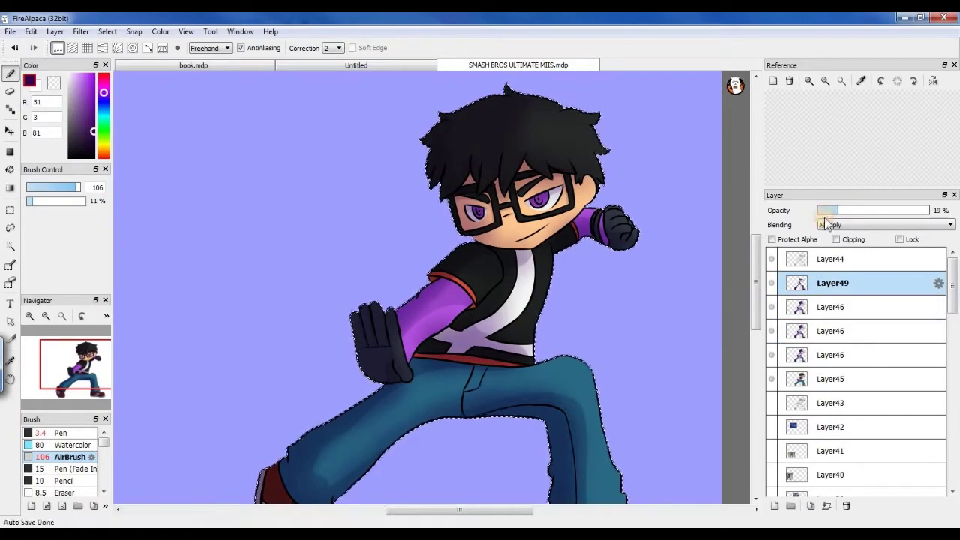
pyautogui.keyDown('alt'); pyautogui.click(529, 201); pyautogui.keyUp('alt')
pyautogui.scroll(2, 552, 194)
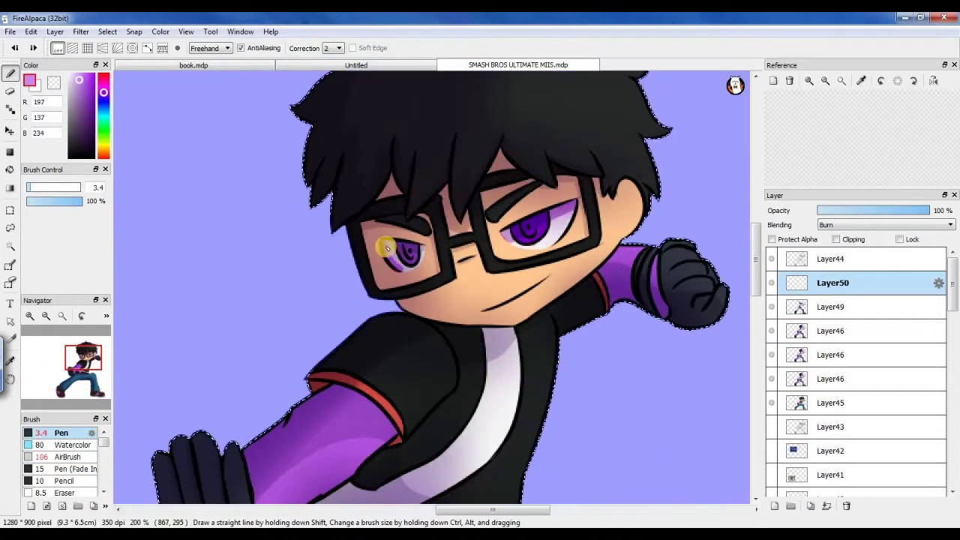
pyautogui.keyDown('alt'); pyautogui.click(525, 235); pyautogui.keyUp('alt')
pyautogui.moveTo(525, 236)
pyautogui.mouseDown()
pyautogui.moveTo(315, 260)
pyautogui.moveTo(509, 234)
pyautogui.mouseUp()
pyautogui.hotkey('ctrl', 'd')
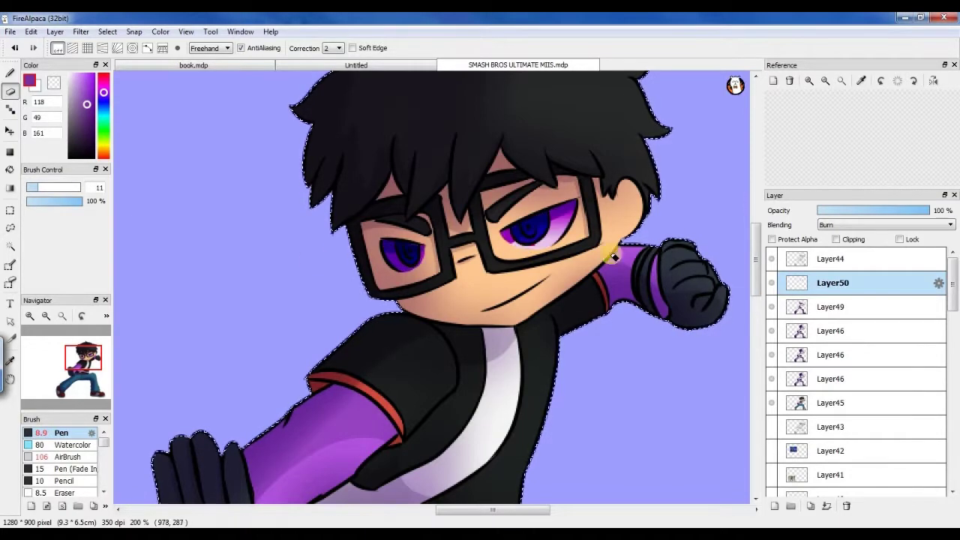
# Create a layer with Add blending and airbrush a light purple glow over both eyes and the glasses' lenses.
pyautogui.click(830, 402)
pyautogui.keyDown('alt'); pyautogui.click(552, 239); pyautogui.keyUp('alt')
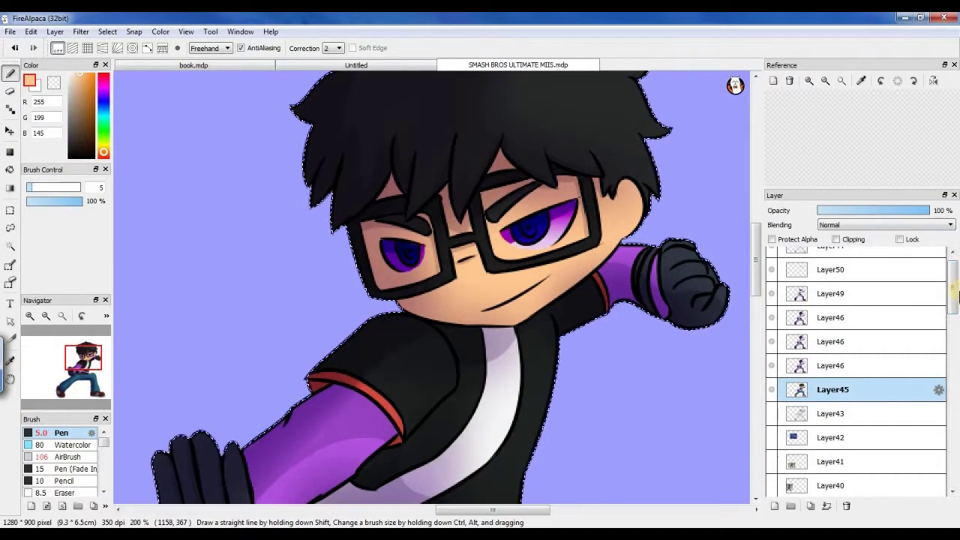
pyautogui.click(810, 506)
pyautogui.click(772, 239)
pyautogui.click(885, 225)
pyautogui.click(76, 80)
pyautogui.hotkey('ctrl', '-')
pyautogui.click(67, 457)
pyautogui.moveTo(525, 225); pyautogui.dragTo(405, 247)
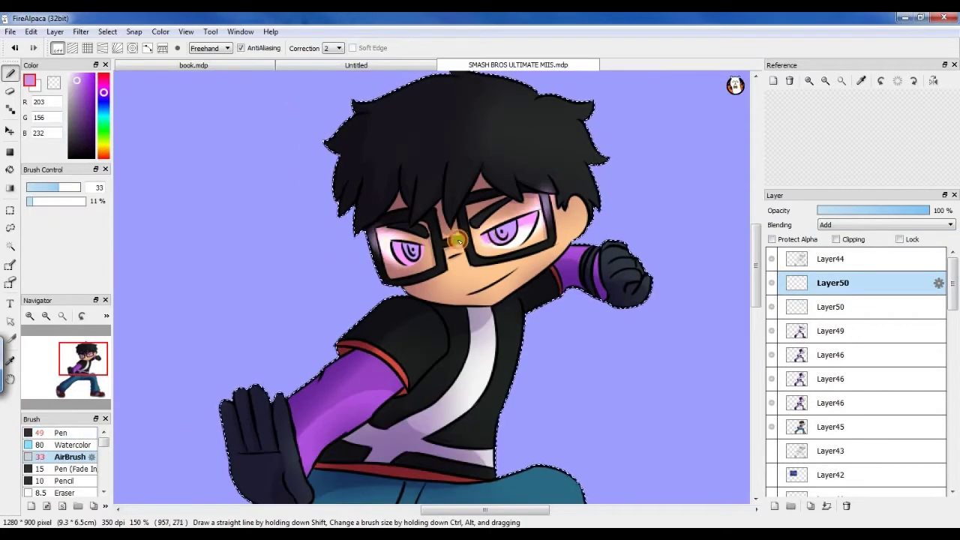
# Move the Add glow layer above the line art, set its opacity to 45%, and airbrush pale violet light around the glasses.
pyautogui.click(830, 259)
pyautogui.click(885, 224)
pyautogui.moveTo(510, 229); pyautogui.dragTo(396, 263)
pyautogui.click(830, 259)
pyautogui.click(83, 90)
pyautogui.moveTo(555, 188); pyautogui.dragTo(495, 225)
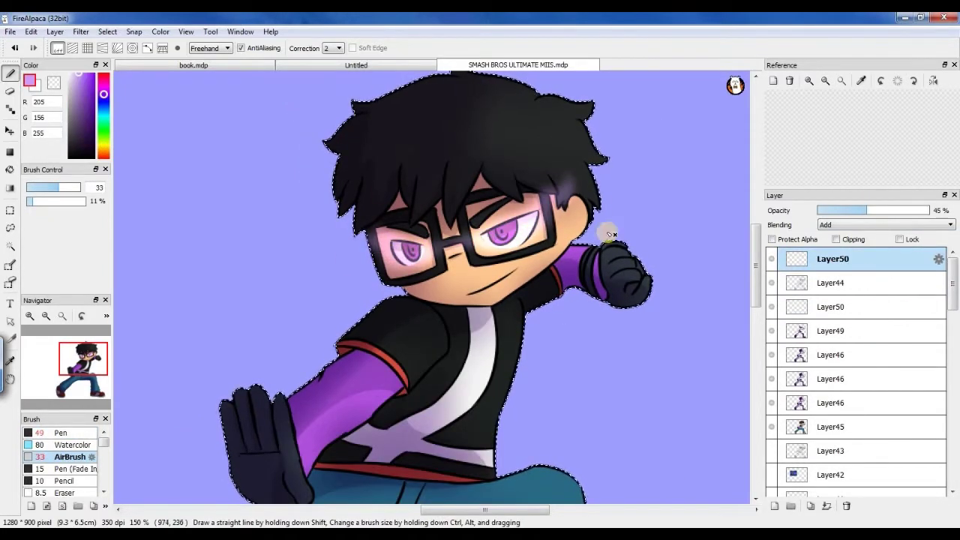
pyautogui.click(775, 506)
pyautogui.click(60, 433)
pyautogui.moveTo(831, 259); pyautogui.dragTo(830, 331)
pyautogui.moveTo(928, 211); pyautogui.dragTo(846, 211)
pyautogui.moveTo(405, 247); pyautogui.dragTo(474, 216)
pyautogui.hotkey('ctrl', '-')
pyautogui.hotkey('ctrl', '-')
pyautogui.click(830, 258)
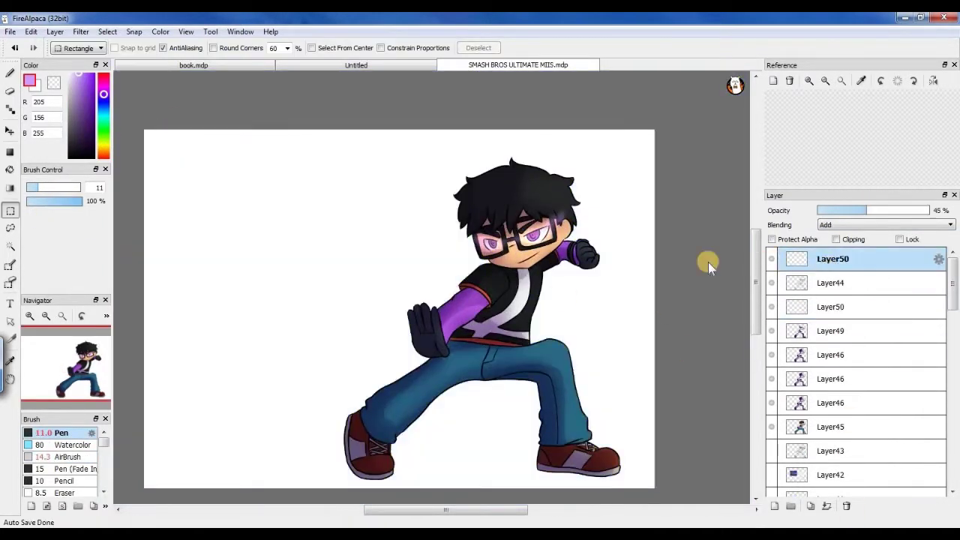
# Place a dark purple-grey backdrop behind the character and widen the airbrushed glow around the glasses.
pyautogui.moveTo(343, 225); pyautogui.dragTo(600, 413)
pyautogui.click(68, 456)
pyautogui.hotkey('ctrl', '+')
pyautogui.hotkey('ctrl', '+')
pyautogui.click(60, 433)
# Add a layer with Add blending at 21% opacity and paint light violet edge highlights on the trousers and shoes.
pyautogui.click(831, 307)
pyautogui.click(774, 505)
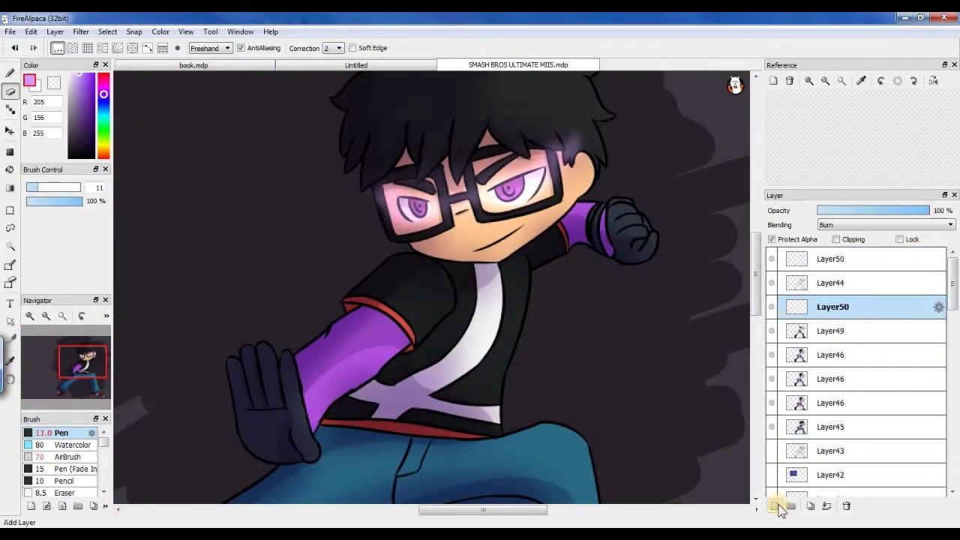
pyautogui.moveTo(929, 210); pyautogui.dragTo(839, 210)
pyautogui.scroll(-10, 505, 375)
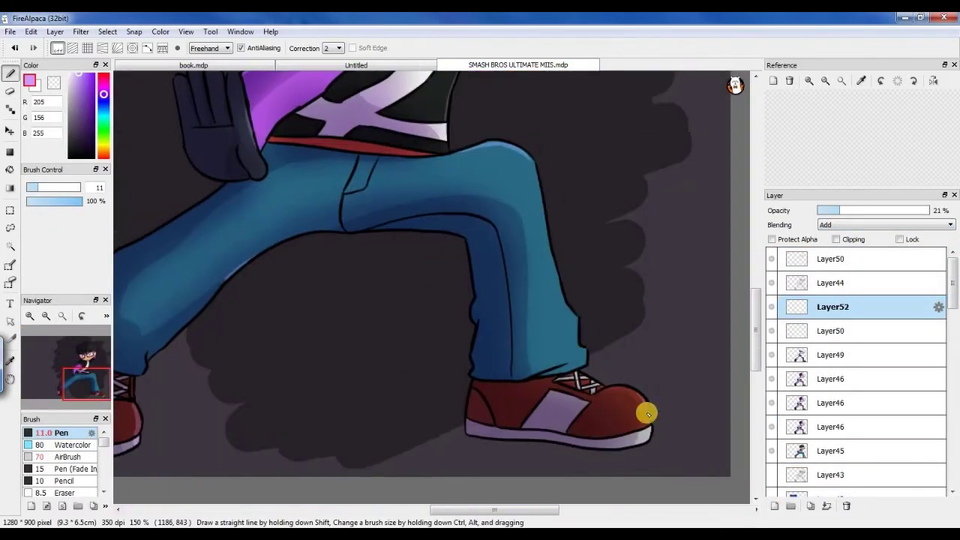
pyautogui.scroll(10, 587, 345)
pyautogui.click(830, 451)
pyautogui.press('e')
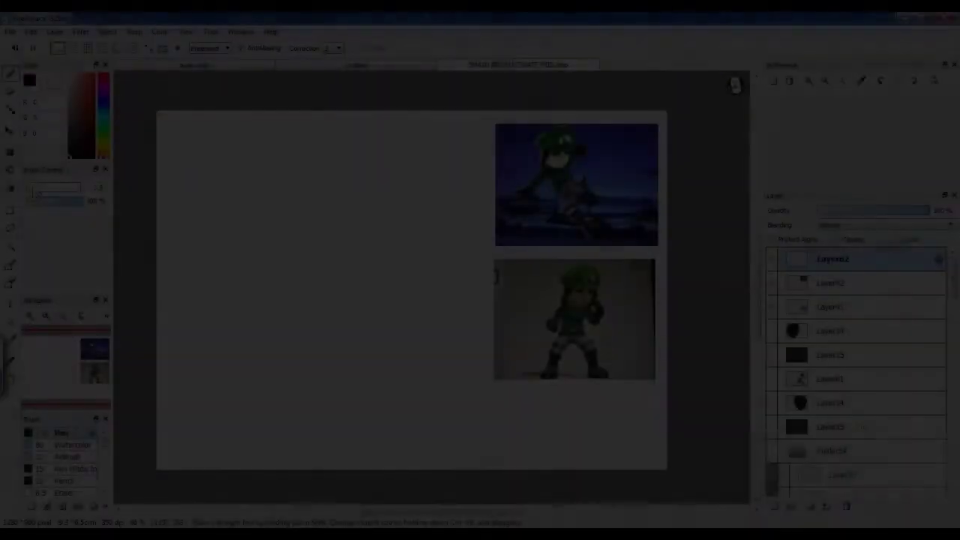
# Sketch the green-capped character's head, shoulder guides, face, front hair and cap visor beside the reference photos.
pyautogui.moveTo(255, 142)
pyautogui.mouseDown()
pyautogui.moveTo(300, 188)
pyautogui.moveTo(247, 225)
pyautogui.mouseUp()
pyautogui.hotkey('ctrl', 't')
pyautogui.press('Return')
pyautogui.moveTo(300, 203); pyautogui.dragTo(310, 207)
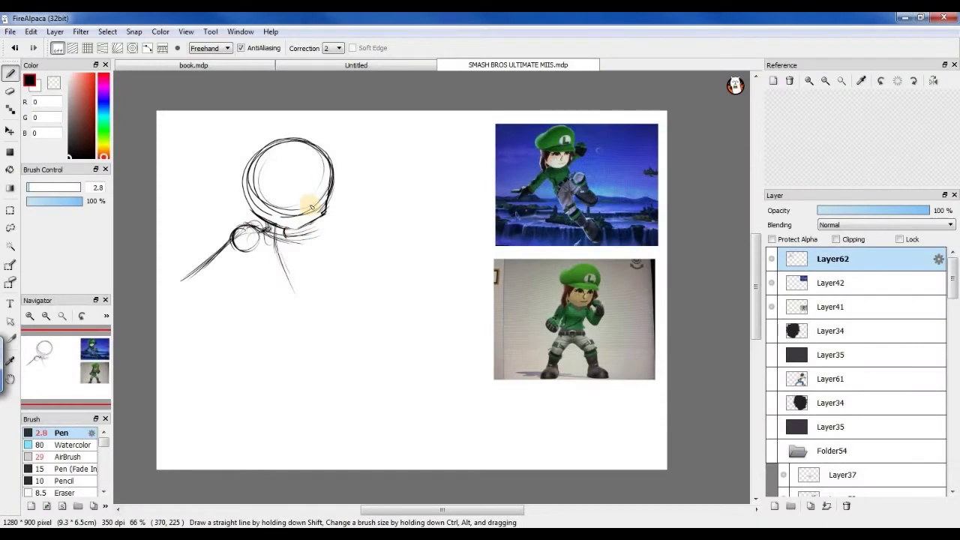
pyautogui.moveTo(341, 157)
pyautogui.mouseDown()
pyautogui.moveTo(270, 171)
pyautogui.moveTo(272, 206)
pyautogui.moveTo(313, 192)
pyautogui.moveTo(285, 199)
pyautogui.moveTo(300, 217)
pyautogui.moveTo(353, 210)
pyautogui.moveTo(331, 147)
pyautogui.mouseUp()
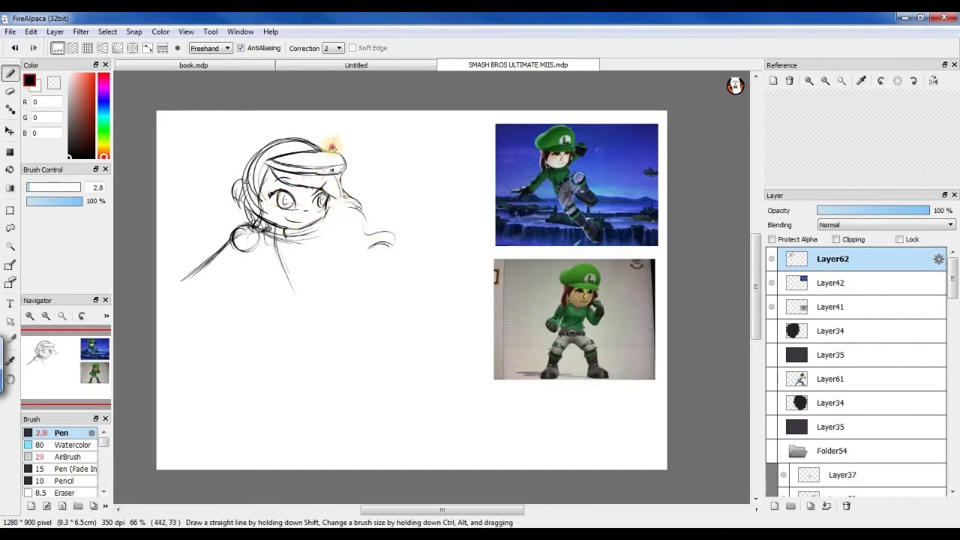
# Sketch the puffy cap crown with its circled L emblem and the long wavy hair flowing on both sides.
pyautogui.moveTo(266, 133); pyautogui.dragTo(238, 154)
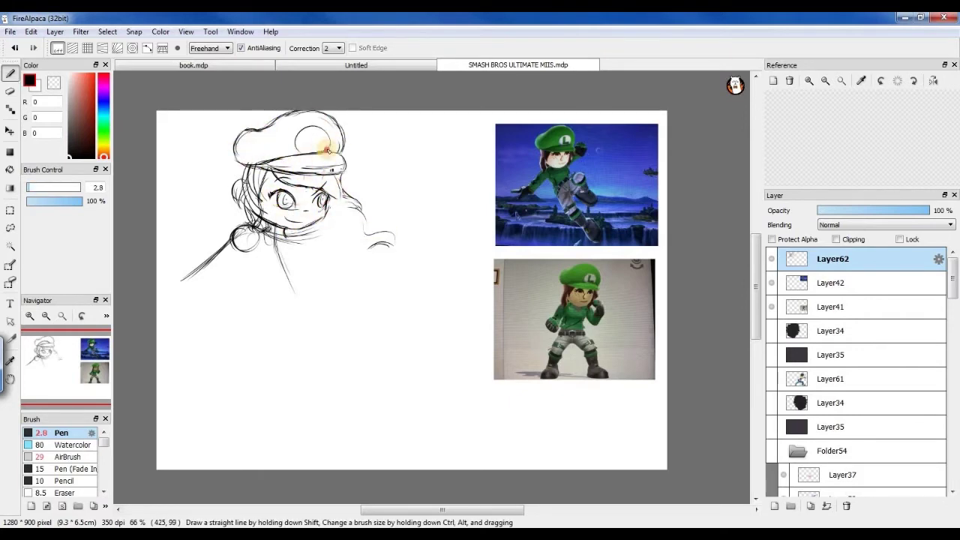
pyautogui.moveTo(314, 148); pyautogui.dragTo(318, 152)
pyautogui.moveTo(345, 189); pyautogui.dragTo(366, 234)
pyautogui.moveTo(365, 237); pyautogui.dragTo(374, 268)
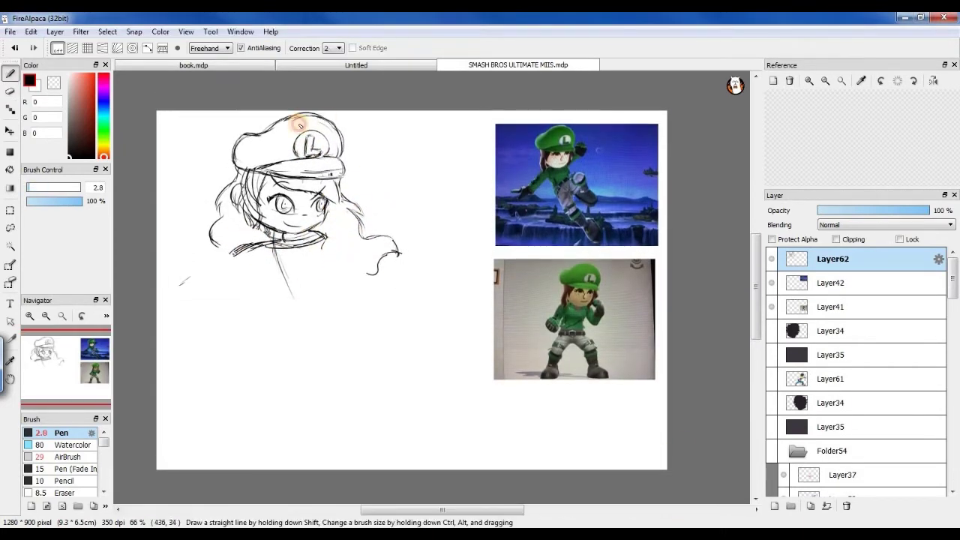
# Sketch the raised arm and clenched fist beside the head.
pyautogui.moveTo(398, 152); pyautogui.dragTo(391, 191)
pyautogui.moveTo(393, 189); pyautogui.dragTo(378, 214)
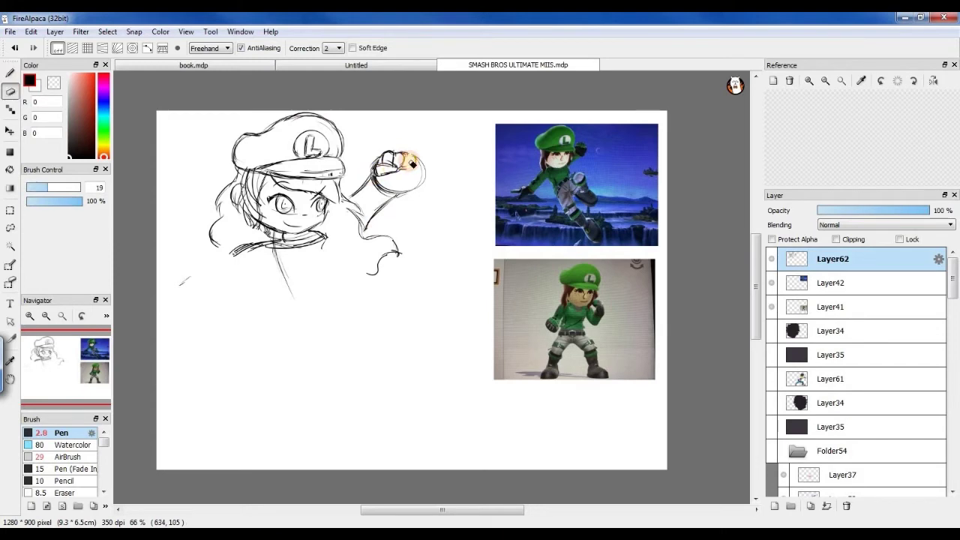
pyautogui.moveTo(373, 193); pyautogui.dragTo(362, 228)
# Sketch the folded collar with its zip pull, the near shoulder and the torso down to the belt, and refine the knuckles.
pyautogui.moveTo(253, 231); pyautogui.dragTo(223, 270)
pyautogui.moveTo(270, 239); pyautogui.dragTo(316, 270)
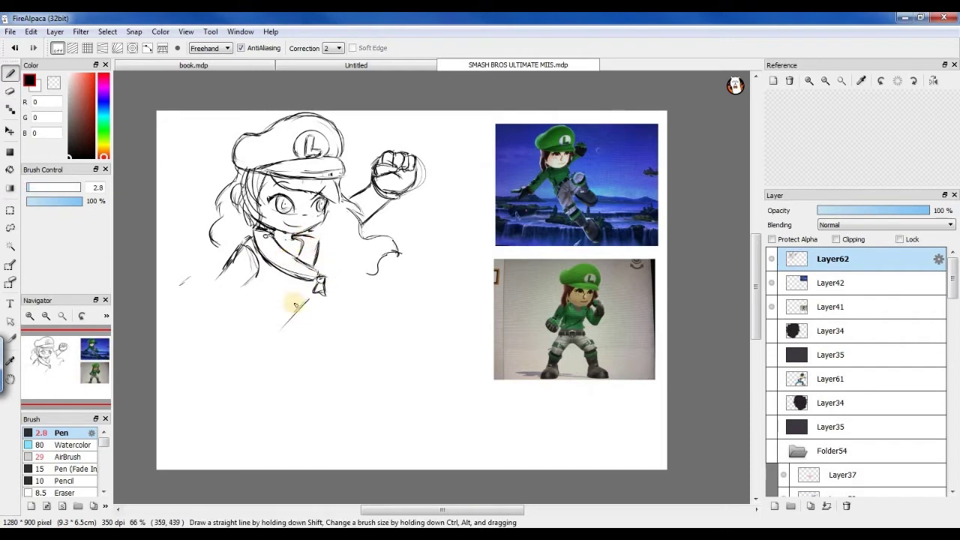
pyautogui.moveTo(254, 279); pyautogui.dragTo(271, 346)
pyautogui.moveTo(378, 150); pyautogui.dragTo(397, 159)
pyautogui.moveTo(319, 266); pyautogui.dragTo(321, 300)
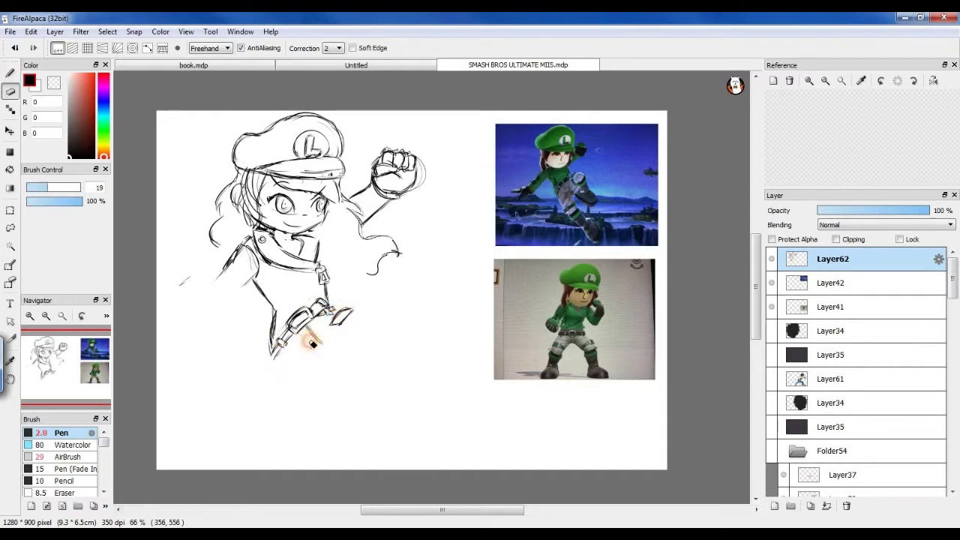
# Sketch the bent front leg with its knee pad and boot, and rough in the trailing thigh.
pyautogui.moveTo(365, 310); pyautogui.dragTo(347, 339)
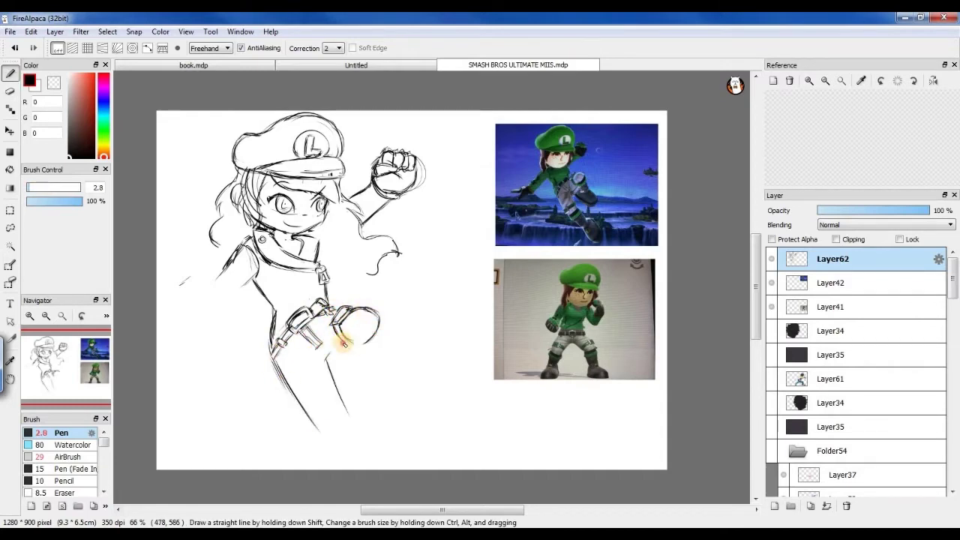
pyautogui.moveTo(426, 393); pyautogui.dragTo(410, 375)
pyautogui.moveTo(363, 399)
pyautogui.mouseDown()
pyautogui.moveTo(402, 417)
pyautogui.moveTo(354, 379)
pyautogui.mouseUp()
pyautogui.moveTo(365, 335); pyautogui.dragTo(353, 407)
pyautogui.moveTo(336, 373); pyautogui.dragTo(350, 417)
# Sketch the lowered arm with its buttoned cuff and outstretched gloved hand, and scale the whole sketch down slightly.
pyautogui.moveTo(226, 291)
pyautogui.mouseDown()
pyautogui.moveTo(207, 333)
pyautogui.moveTo(167, 317)
pyautogui.mouseUp()
pyautogui.hotkey('ctrl', 't')
pyautogui.moveTo(435, 93); pyautogui.dragTo(443, 105)
pyautogui.press('Return')
pyautogui.press('e')
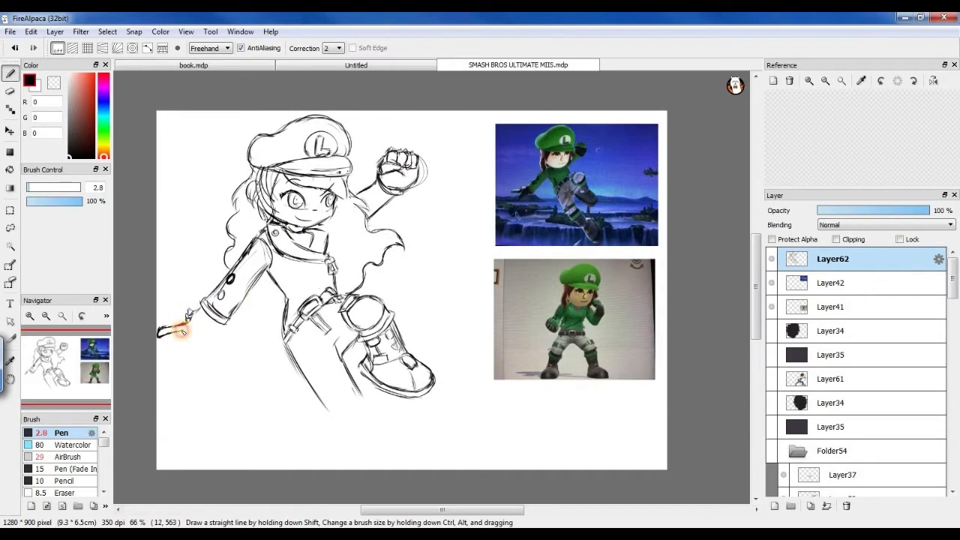
pyautogui.moveTo(187, 321)
pyautogui.mouseDown()
pyautogui.moveTo(215, 332)
pyautogui.moveTo(182, 318)
pyautogui.mouseUp()
pyautogui.moveTo(240, 259); pyautogui.dragTo(210, 300)
# Refine the waist and sketch the trailing leg with its buckled straps and boot, shrinking the figure to make room.
pyautogui.moveTo(315, 341); pyautogui.dragTo(291, 350)
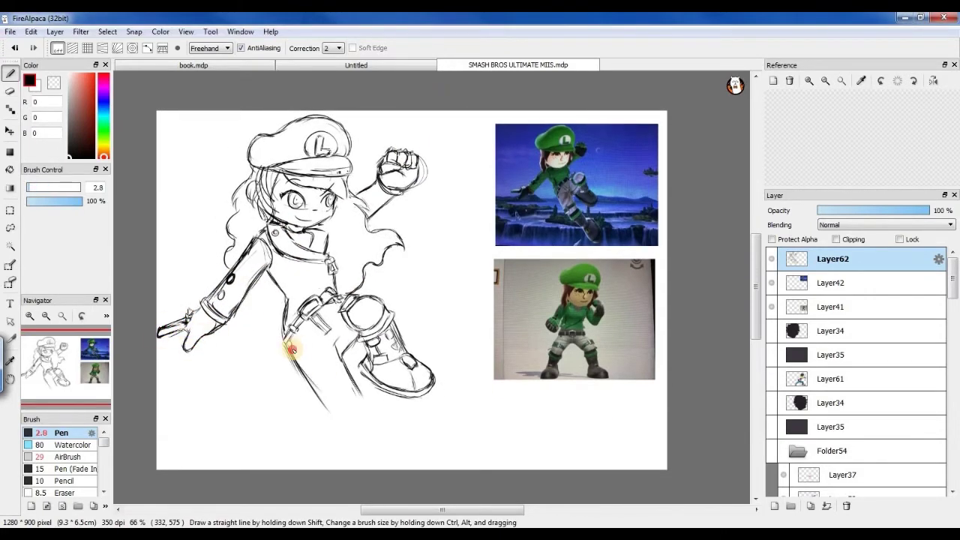
pyautogui.moveTo(294, 315); pyautogui.dragTo(293, 285)
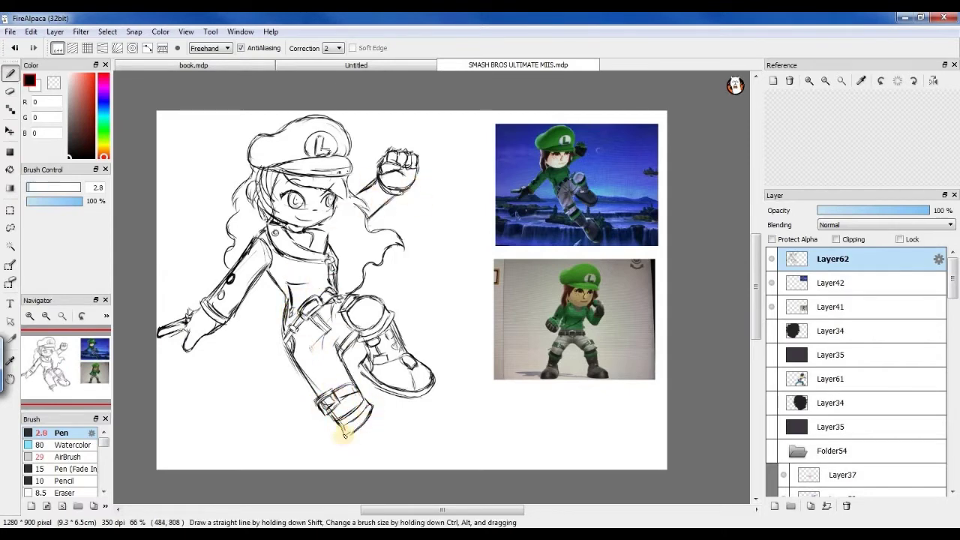
pyautogui.hotkey('ctrl', 't')
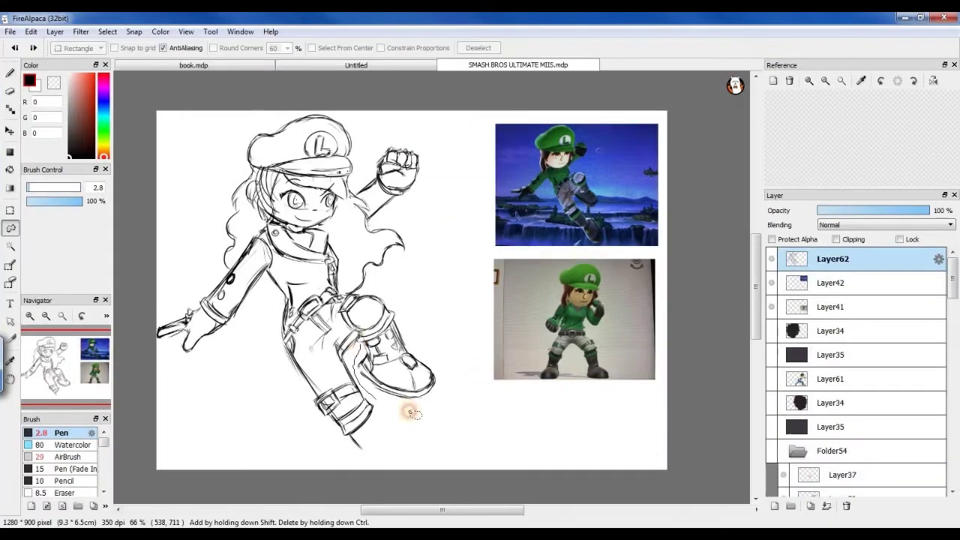
pyautogui.hotkey('ctrl', 't')
pyautogui.press('Return')
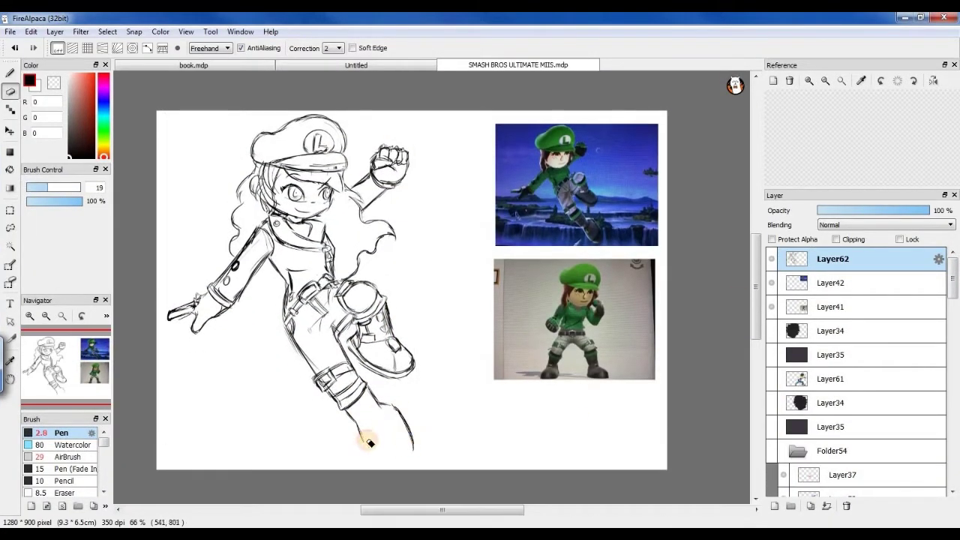
pyautogui.moveTo(365, 440)
pyautogui.mouseDown()
pyautogui.moveTo(404, 417)
pyautogui.moveTo(390, 405)
pyautogui.moveTo(383, 465)
pyautogui.moveTo(390, 429)
pyautogui.moveTo(368, 428)
pyautogui.mouseUp()
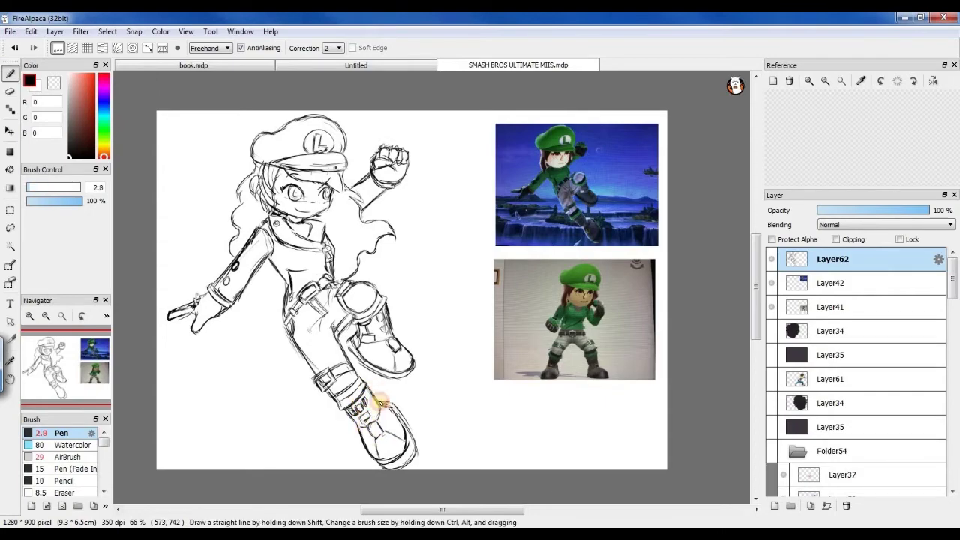
# Scale the finished full-body sketch down slightly to fit inside the canvas.
pyautogui.hotkey('ctrl', 't')
pyautogui.moveTo(415, 100); pyautogui.dragTo(382, 396)
pyautogui.click(696, 503)
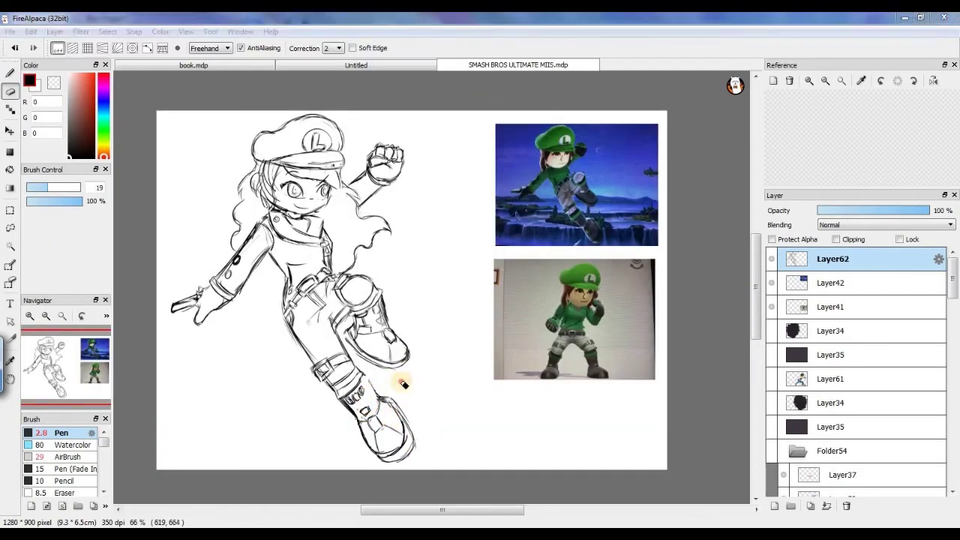
pyautogui.hotkey('ctrl', 't')
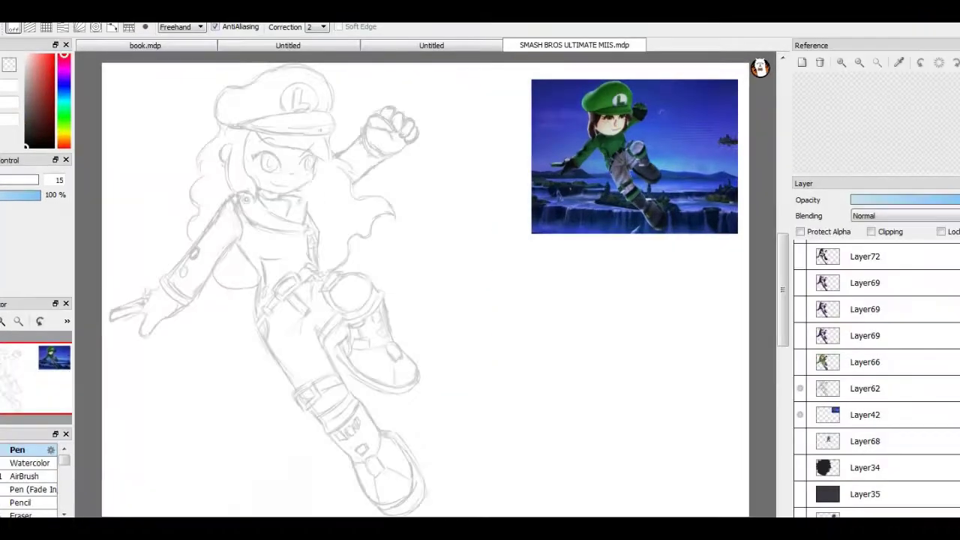
# Ink the outline of the cap's crown and the circled L emblem in black on a new layer over the faded sketch.
pyautogui.moveTo(405, 174); pyautogui.dragTo(441, 271)
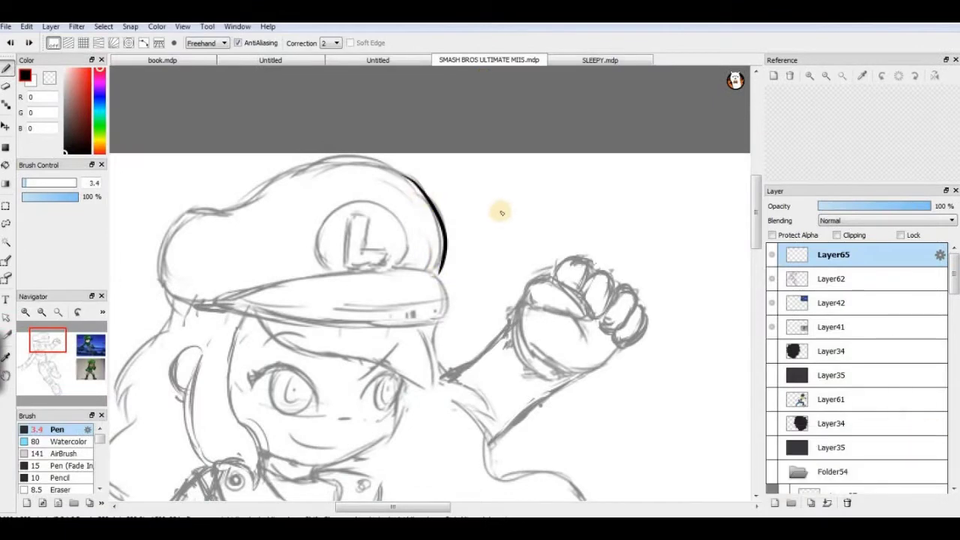
pyautogui.moveTo(285, 161); pyautogui.dragTo(418, 185)
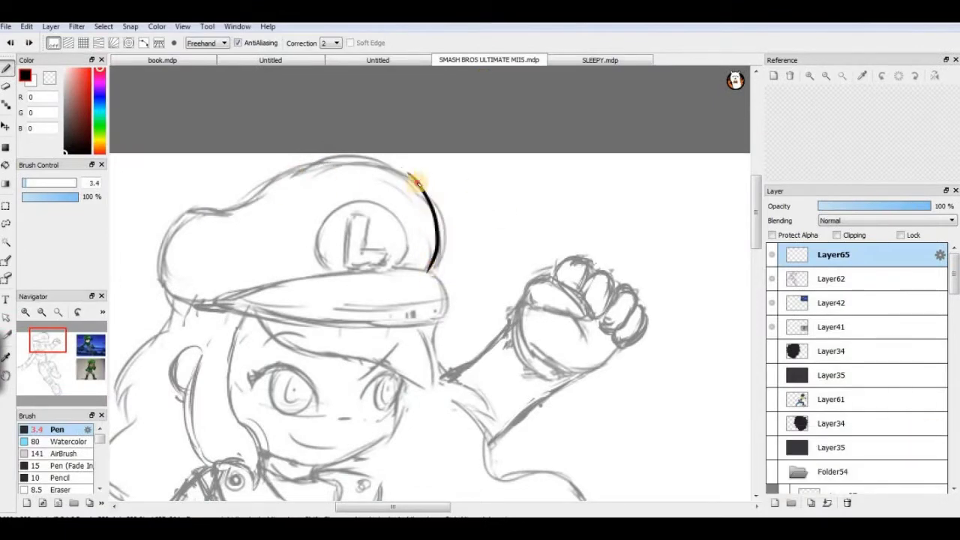
pyautogui.moveTo(182, 297); pyautogui.dragTo(225, 302)
pyautogui.moveTo(330, 264)
pyautogui.mouseDown()
pyautogui.moveTo(324, 248)
pyautogui.moveTo(399, 240)
pyautogui.mouseUp()
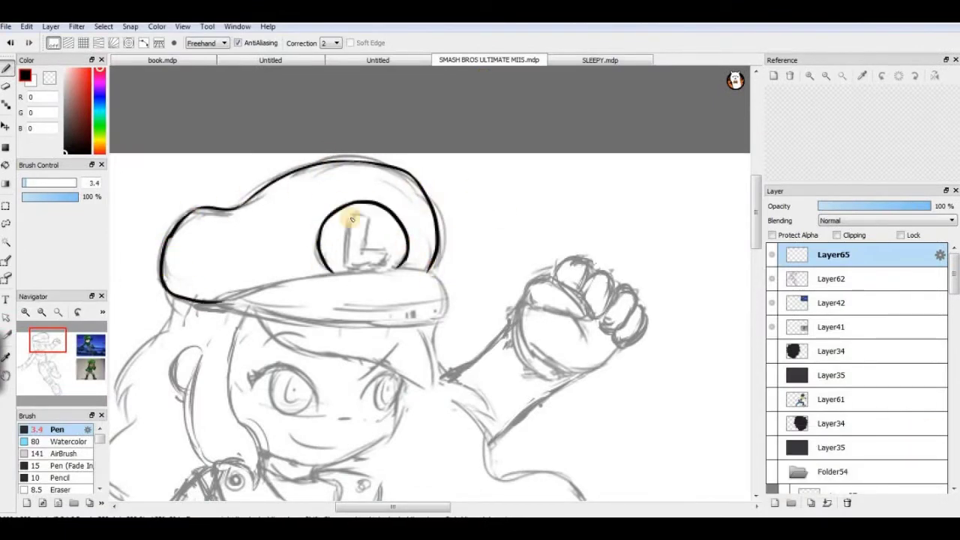
pyautogui.moveTo(345, 266)
pyautogui.mouseDown()
pyautogui.moveTo(380, 264)
pyautogui.moveTo(361, 259)
pyautogui.moveTo(386, 266)
pyautogui.moveTo(367, 225)
pyautogui.mouseUp()
# Lower the sketch layer's opacity to 23% and touch up the inked edge of the cap's crown.
pyautogui.click(831, 278)
pyautogui.click(832, 254)
pyautogui.moveTo(176, 221)
pyautogui.mouseDown()
pyautogui.moveTo(224, 209)
pyautogui.moveTo(162, 249)
pyautogui.mouseUp()
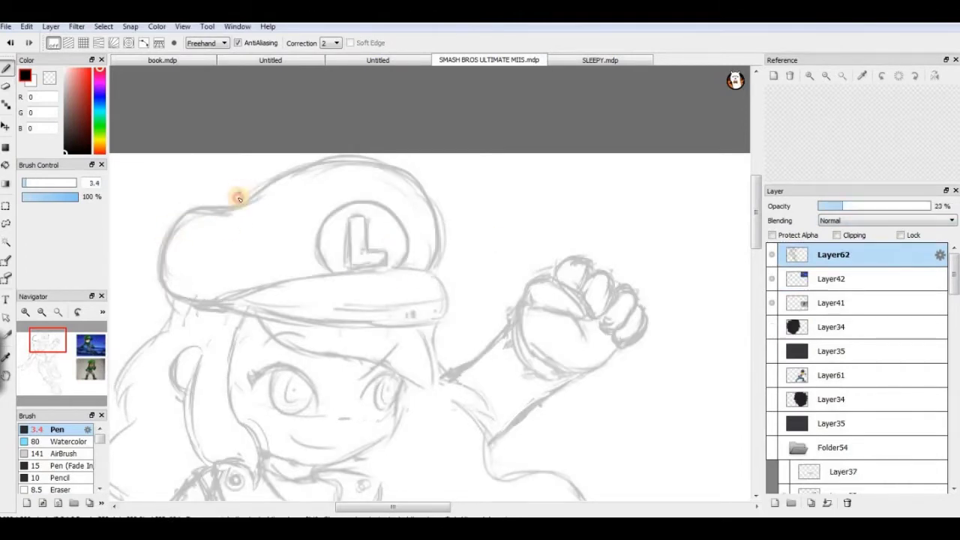
pyautogui.press('e')
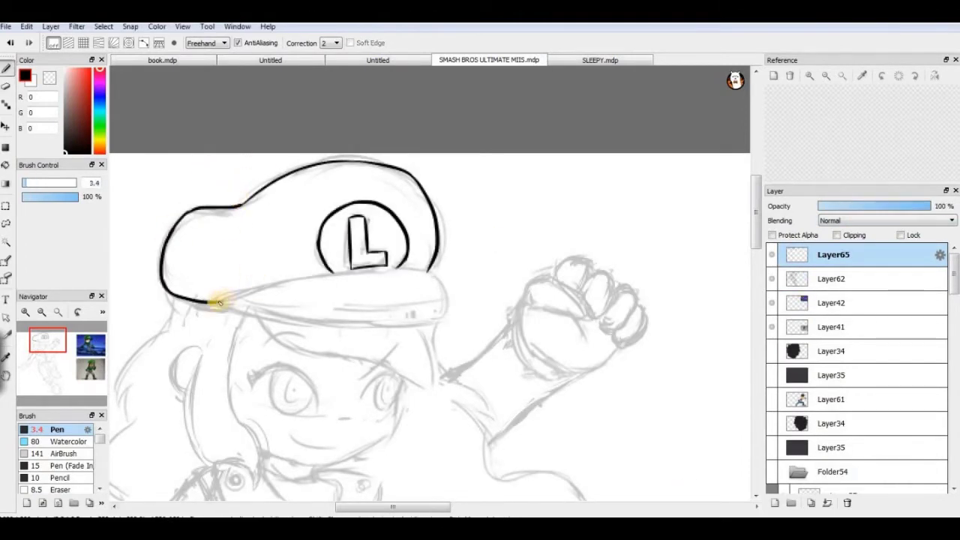
# Ink the cap's visor, the ear, the front hair lock and the long wavy hair behind it.
pyautogui.moveTo(217, 302); pyautogui.dragTo(440, 278)
pyautogui.moveTo(214, 307)
pyautogui.mouseDown()
pyautogui.moveTo(446, 291)
pyautogui.moveTo(426, 327)
pyautogui.moveTo(537, 257)
pyautogui.moveTo(448, 304)
pyautogui.mouseUp()
pyautogui.moveTo(179, 301)
pyautogui.mouseDown()
pyautogui.moveTo(297, 306)
pyautogui.moveTo(347, 163)
pyautogui.mouseUp()
pyautogui.moveTo(285, 225)
pyautogui.mouseDown()
pyautogui.moveTo(338, 155)
pyautogui.moveTo(345, 176)
pyautogui.mouseUp()
pyautogui.moveTo(409, 169); pyautogui.dragTo(427, 337)
pyautogui.moveTo(412, 330); pyautogui.dragTo(369, 211)
pyautogui.moveTo(292, 227); pyautogui.dragTo(279, 262)
pyautogui.moveTo(296, 272)
pyautogui.mouseDown()
pyautogui.moveTo(295, 360)
pyautogui.moveTo(277, 434)
pyautogui.mouseUp()
pyautogui.moveTo(396, 255); pyautogui.dragTo(306, 193)
# Ink the folded collar with its two round buttons and the neckline beneath the chin.
pyautogui.moveTo(291, 261); pyautogui.dragTo(455, 349)
pyautogui.moveTo(339, 276); pyautogui.dragTo(436, 327)
pyautogui.moveTo(343, 263)
pyautogui.mouseDown()
pyautogui.moveTo(395, 267)
pyautogui.moveTo(410, 279)
pyautogui.moveTo(458, 277)
pyautogui.moveTo(423, 286)
pyautogui.moveTo(454, 327)
pyautogui.mouseUp()
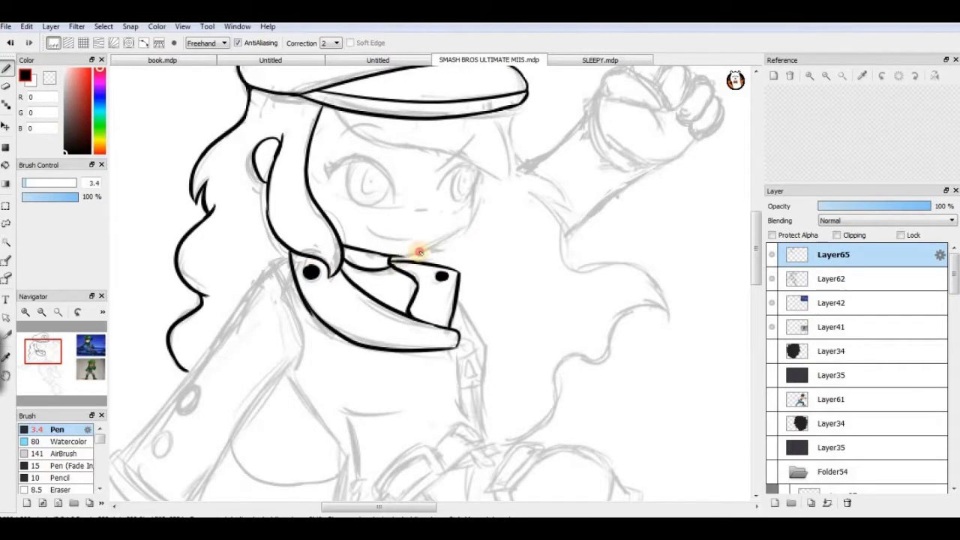
# Ink the face's jawline, mouth, eyes with lashes, brows and nose, plus the bangs beneath the cap's visor.
pyautogui.moveTo(366, 227); pyautogui.dragTo(414, 238)
pyautogui.moveTo(466, 227); pyautogui.dragTo(470, 219)
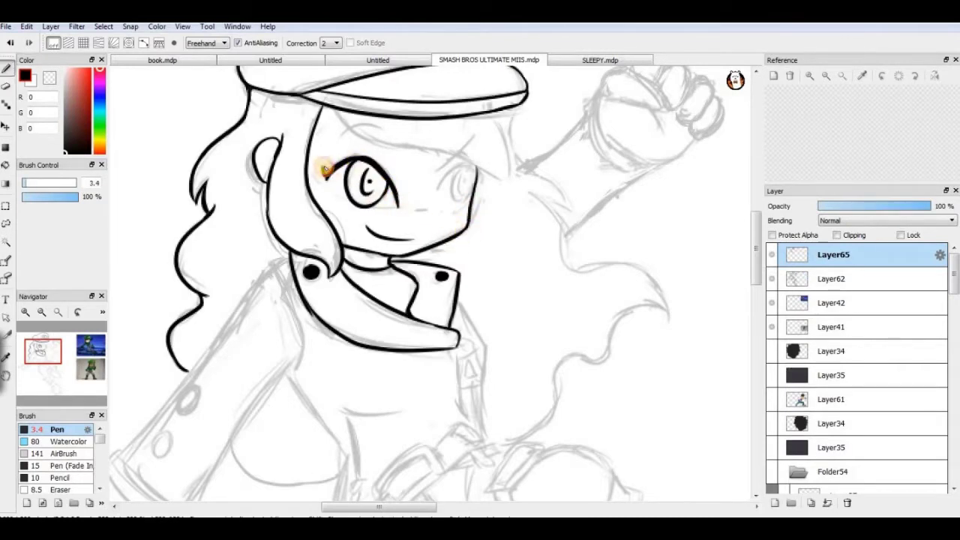
pyautogui.press('e')
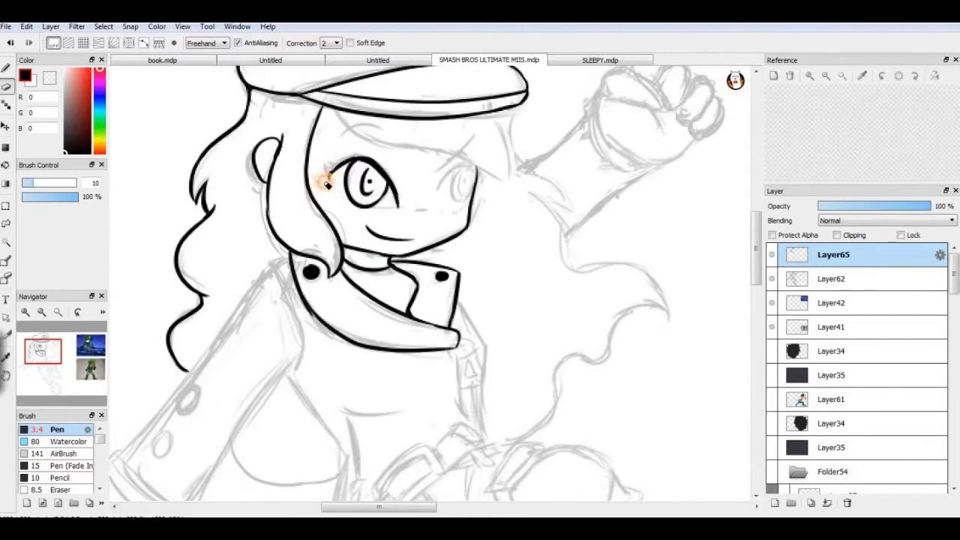
pyautogui.press('e')
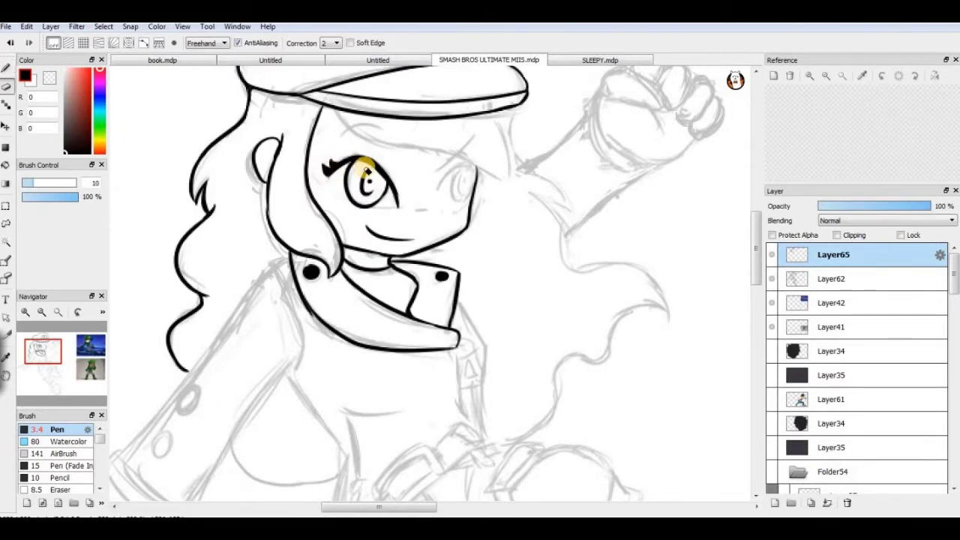
pyautogui.press('b')
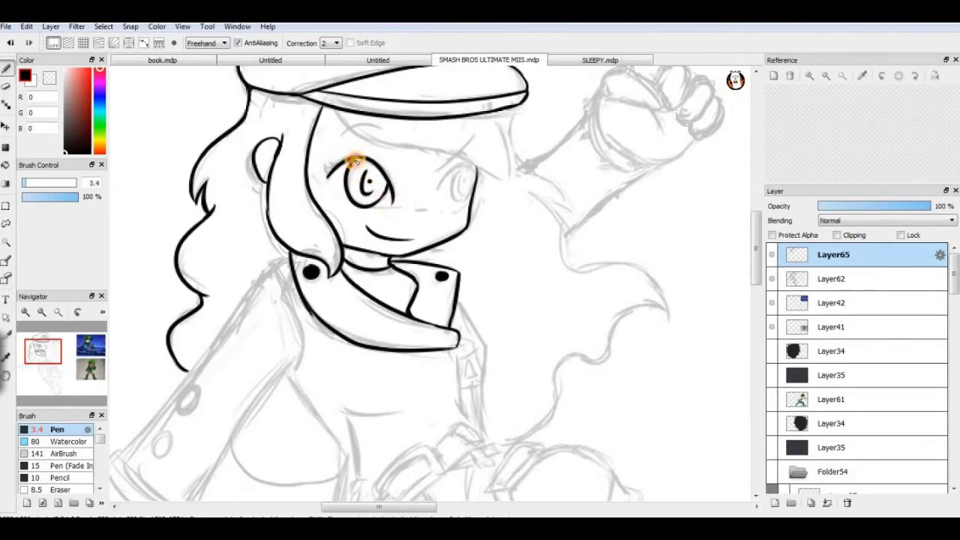
pyautogui.moveTo(491, 112); pyautogui.dragTo(507, 169)
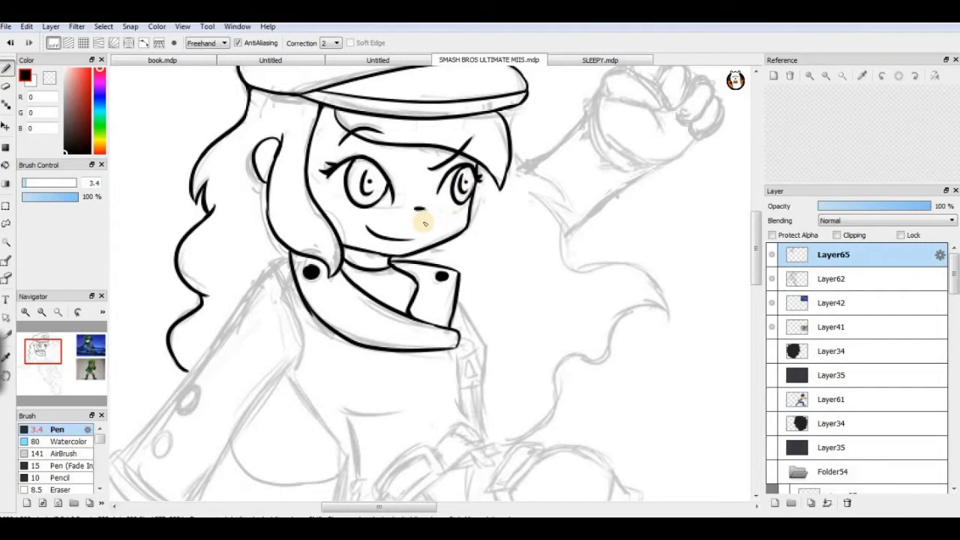
# Ink the upper edge of the hair blowing out behind the shoulder and clean up the stroke.
pyautogui.moveTo(565, 279)
pyautogui.mouseDown()
pyautogui.moveTo(650, 288)
pyautogui.moveTo(669, 317)
pyautogui.mouseUp()
pyautogui.hotkey('ctrl', 'z')
pyautogui.press('e')
pyautogui.moveTo(574, 268); pyautogui.dragTo(578, 266)
pyautogui.moveTo(543, 323); pyautogui.dragTo(536, 240)
# Ink the jacket's side edge, front opening with its zipper pull, and the small buckled strap below the collar.
pyautogui.moveTo(450, 217); pyautogui.dragTo(477, 349)
pyautogui.moveTo(277, 289); pyautogui.dragTo(326, 435)
pyautogui.moveTo(336, 368); pyautogui.dragTo(326, 480)
pyautogui.moveTo(327, 324); pyautogui.dragTo(382, 334)
pyautogui.moveTo(342, 335); pyautogui.dragTo(350, 410)
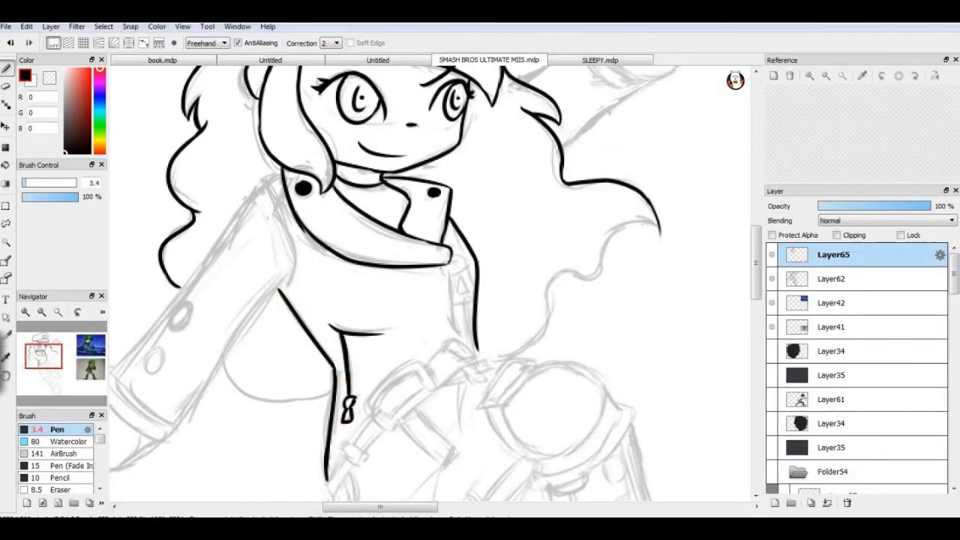
pyautogui.press('b')
pyautogui.moveTo(450, 261); pyautogui.dragTo(461, 276)
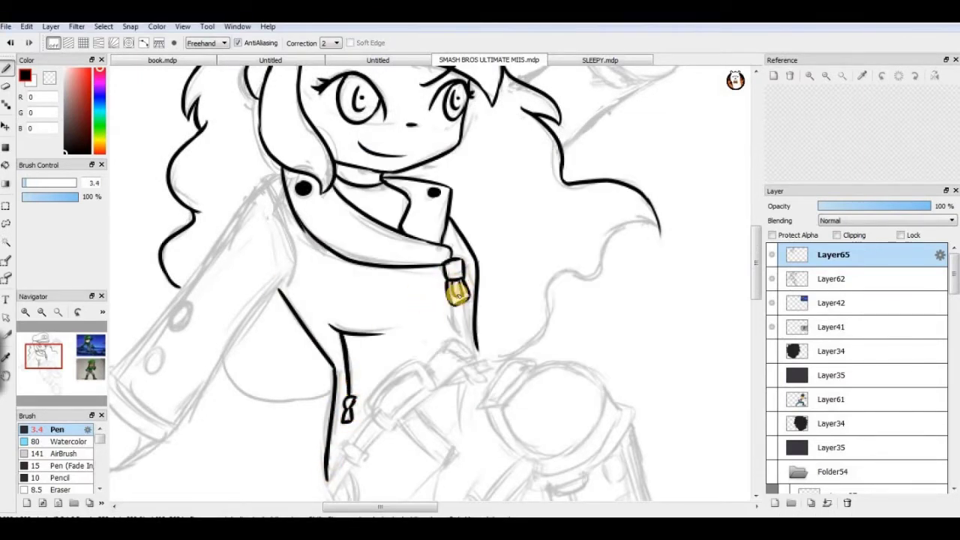
# Ink the extended arm's sleeve with its folded cuff and two round buttons.
pyautogui.scroll(-3, 458, 294)
pyautogui.scroll(3, 311, 343)
pyautogui.moveTo(276, 188); pyautogui.dragTo(170, 324)
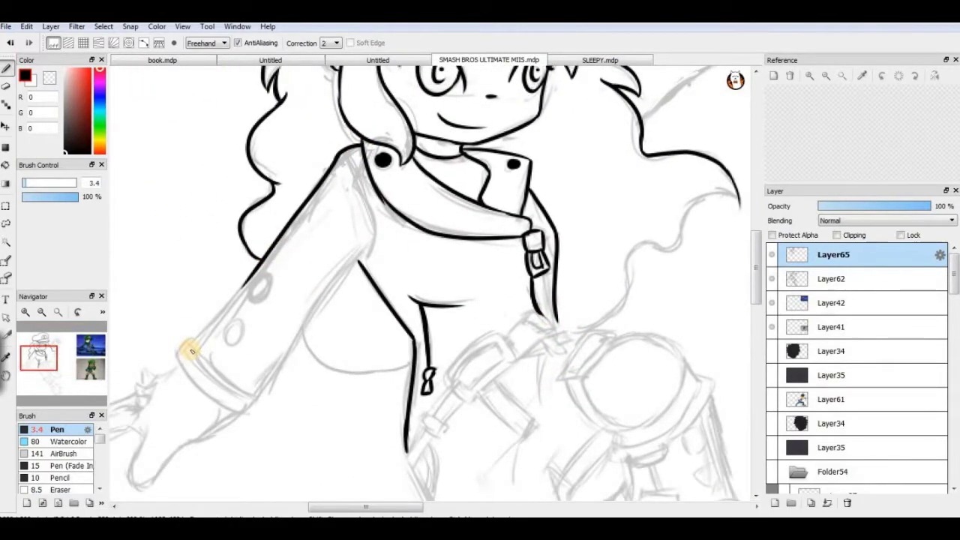
pyautogui.scroll(-3, 227, 392)
pyautogui.scroll(3, 247, 412)
pyautogui.moveTo(234, 328); pyautogui.dragTo(294, 373)
pyautogui.moveTo(314, 256); pyautogui.dragTo(309, 259)
pyautogui.moveTo(291, 298); pyautogui.dragTo(289, 300)
pyautogui.moveTo(414, 238); pyautogui.dragTo(358, 301)
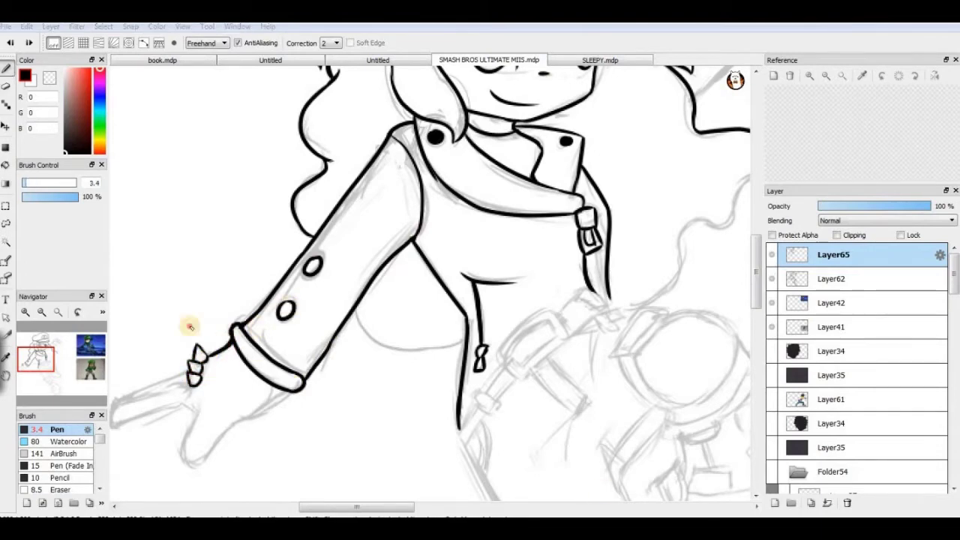
# Ink the fingers and palm of the outstretched hand beyond the sleeve cuff.
pyautogui.moveTo(188, 368); pyautogui.dragTo(111, 425)
pyautogui.moveTo(111, 425); pyautogui.dragTo(221, 370)
pyautogui.moveTo(223, 380); pyautogui.dragTo(228, 397)
pyautogui.hotkey('ctrl', 'z')
# Ink the hair beneath the extended arm, the lower edge of the blowing hair and the first part of the belt.
pyautogui.moveTo(499, 328); pyautogui.dragTo(392, 294)
pyautogui.hscroll(3, 420, 310)
pyautogui.scroll(3, 420, 310)
pyautogui.moveTo(529, 279); pyautogui.dragTo(468, 365)
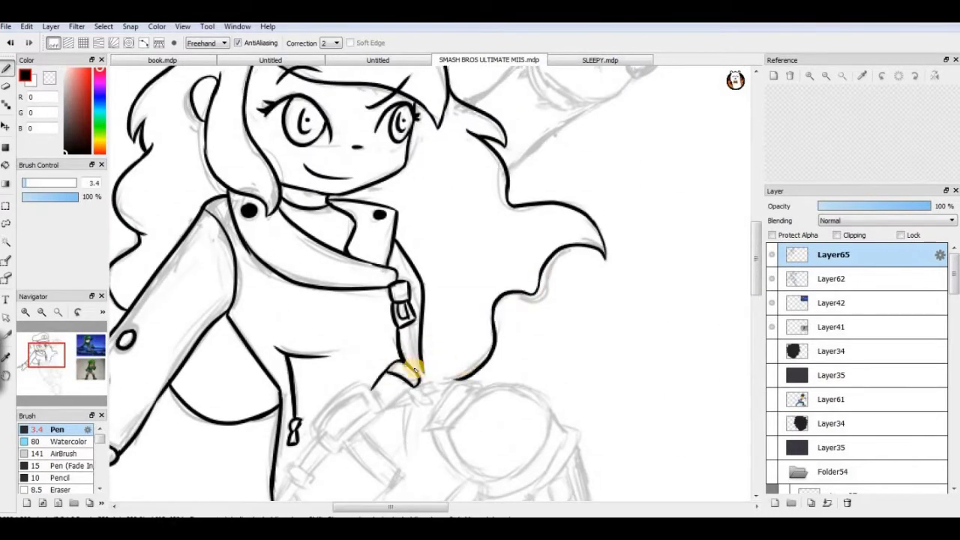
pyautogui.moveTo(339, 435)
pyautogui.mouseDown()
pyautogui.moveTo(363, 423)
pyautogui.moveTo(364, 400)
pyautogui.moveTo(317, 424)
pyautogui.moveTo(381, 414)
pyautogui.mouseUp()
# Ink the raised arm with its glove cuff and clenched fist.
pyautogui.scroll(3, 439, 360)
pyautogui.hscroll(2, 439, 360)
pyautogui.moveTo(413, 248)
pyautogui.mouseDown()
pyautogui.moveTo(474, 217)
pyautogui.moveTo(546, 257)
pyautogui.mouseUp()
pyautogui.press('e')
pyautogui.moveTo(492, 160); pyautogui.dragTo(539, 192)
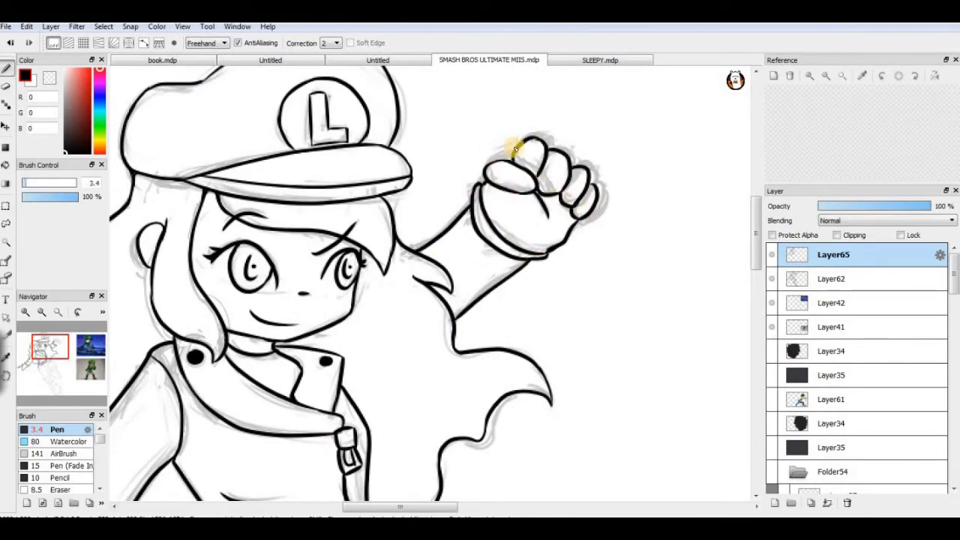
# Ink the buckled belt, the trouser pocket and folds, and the outer edge of the extended leg.
pyautogui.moveTo(468, 398); pyautogui.dragTo(559, 53)
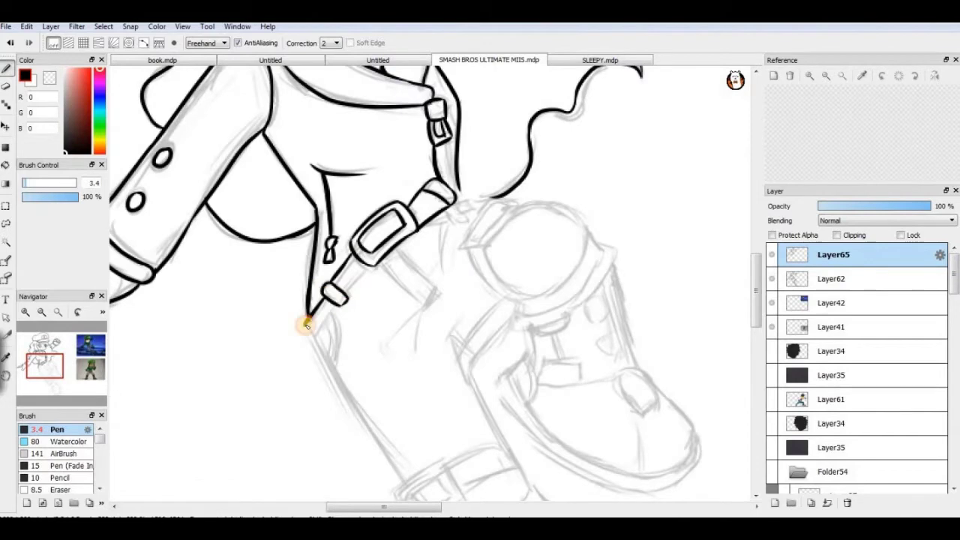
pyautogui.moveTo(447, 292); pyautogui.dragTo(424, 318)
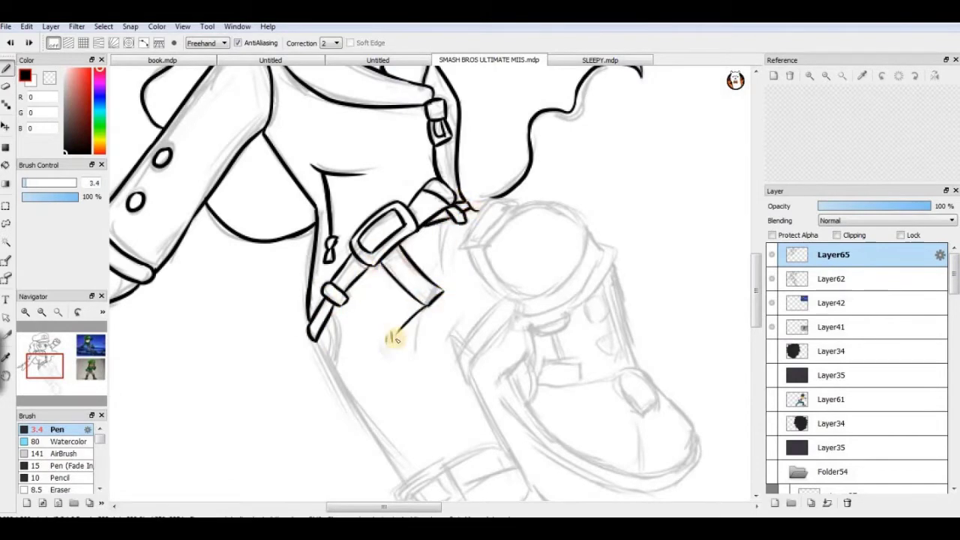
pyautogui.moveTo(328, 321); pyautogui.dragTo(249, 149)
pyautogui.moveTo(262, 214)
pyautogui.mouseDown()
pyautogui.moveTo(363, 291)
pyautogui.moveTo(326, 332)
pyautogui.mouseUp()
# Ink the extended leg's buckled strap, its inner edge and the banded cuff at the top of the boot.
pyautogui.moveTo(360, 300); pyautogui.dragTo(386, 324)
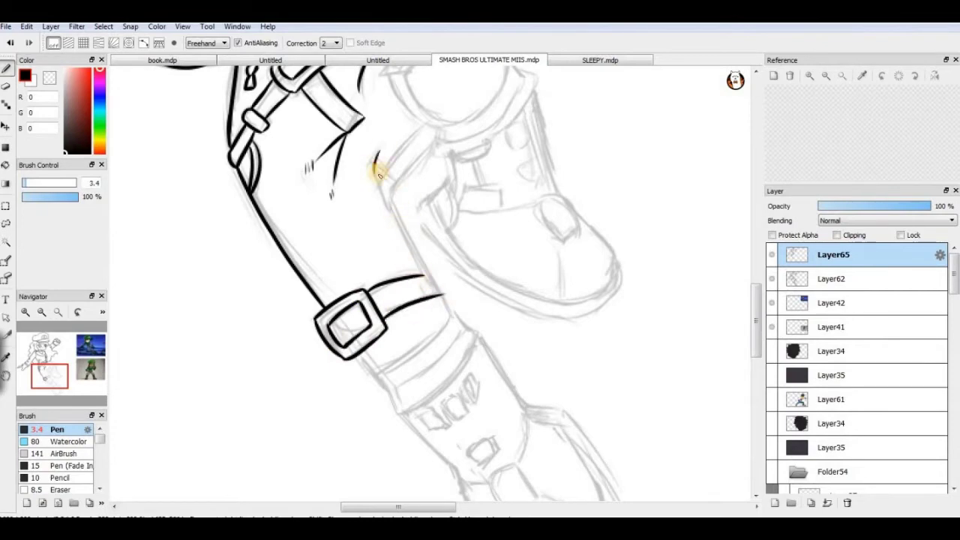
pyautogui.moveTo(424, 278)
pyautogui.mouseDown()
pyautogui.moveTo(444, 286)
pyautogui.moveTo(452, 316)
pyautogui.mouseUp()
pyautogui.moveTo(357, 356); pyautogui.dragTo(366, 364)
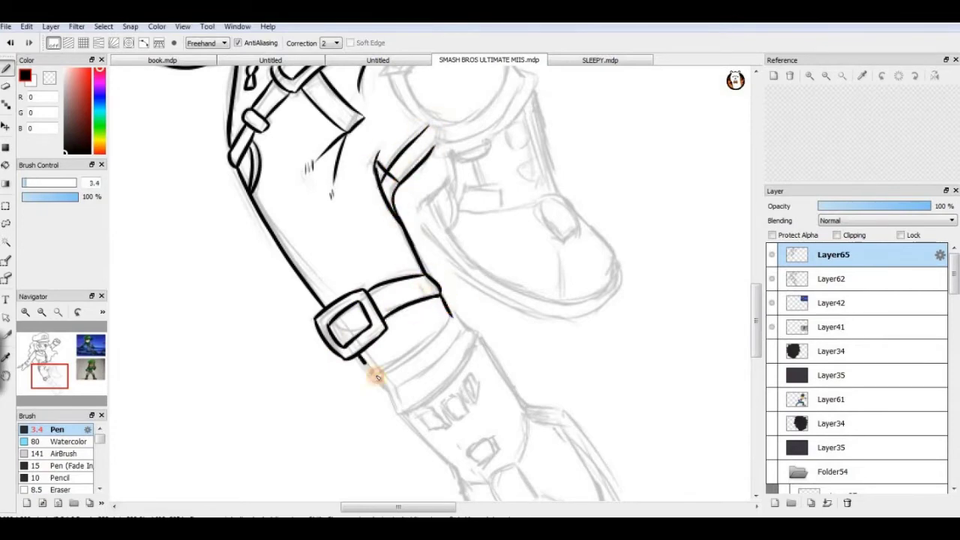
pyautogui.moveTo(465, 324); pyautogui.dragTo(422, 401)
pyautogui.hotkey('ctrl', 'z')
pyautogui.moveTo(375, 373)
pyautogui.mouseDown()
pyautogui.moveTo(458, 330)
pyautogui.moveTo(397, 409)
pyautogui.mouseUp()
# Ink the bent knee with its buckled thigh strap and the boot cuff below it.
pyautogui.moveTo(388, 68)
pyautogui.mouseDown()
pyautogui.moveTo(328, 218)
pyautogui.moveTo(444, 220)
pyautogui.mouseUp()
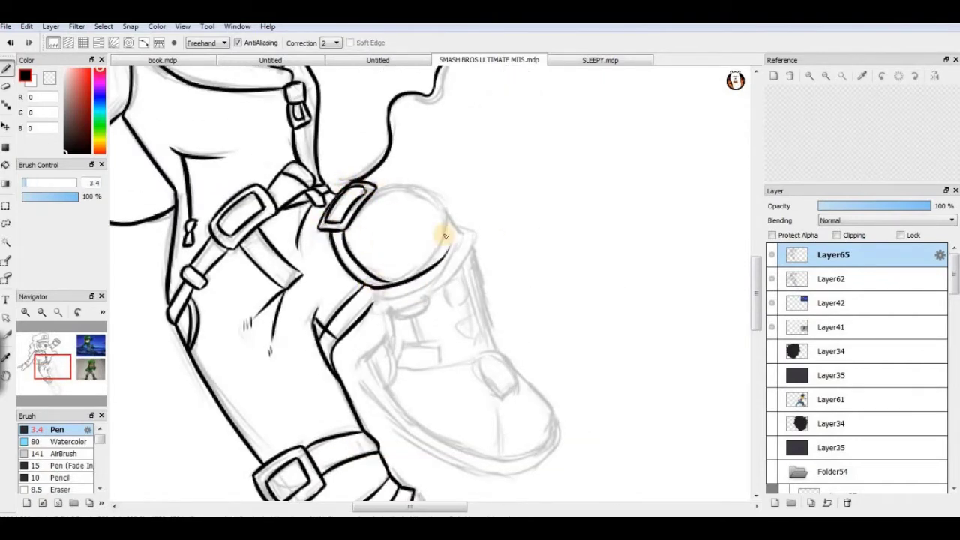
pyautogui.moveTo(375, 296); pyautogui.dragTo(445, 215)
pyautogui.moveTo(341, 225); pyautogui.dragTo(475, 238)
pyautogui.moveTo(375, 294); pyautogui.dragTo(476, 248)
# Ink the raised boot with its straps, oval toe patch, center seam and sole.
pyautogui.moveTo(388, 315)
pyautogui.mouseDown()
pyautogui.moveTo(418, 428)
pyautogui.moveTo(417, 342)
pyautogui.mouseUp()
pyautogui.moveTo(402, 347)
pyautogui.mouseDown()
pyautogui.moveTo(413, 368)
pyautogui.moveTo(474, 351)
pyautogui.mouseUp()
pyautogui.moveTo(487, 350); pyautogui.dragTo(514, 371)
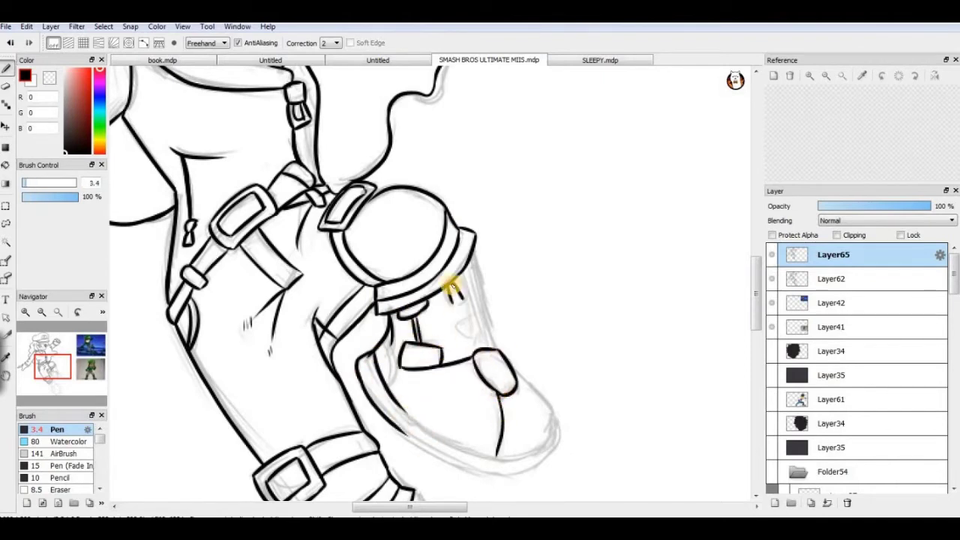
pyautogui.moveTo(489, 335); pyautogui.dragTo(439, 155)
pyautogui.moveTo(369, 174); pyautogui.dragTo(471, 279)
pyautogui.moveTo(474, 189); pyautogui.dragTo(530, 241)
pyautogui.moveTo(447, 282); pyautogui.dragTo(521, 264)
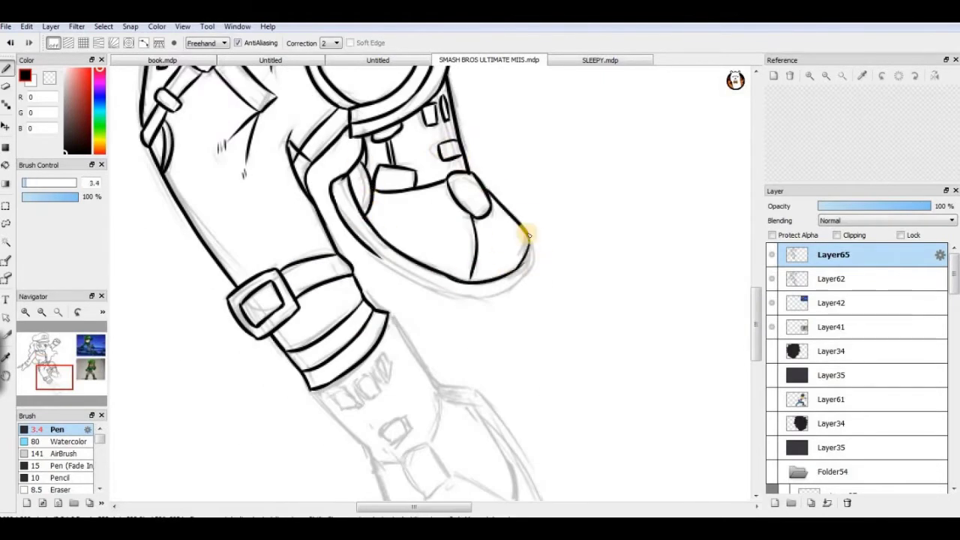
pyautogui.moveTo(380, 249); pyautogui.dragTo(506, 302)
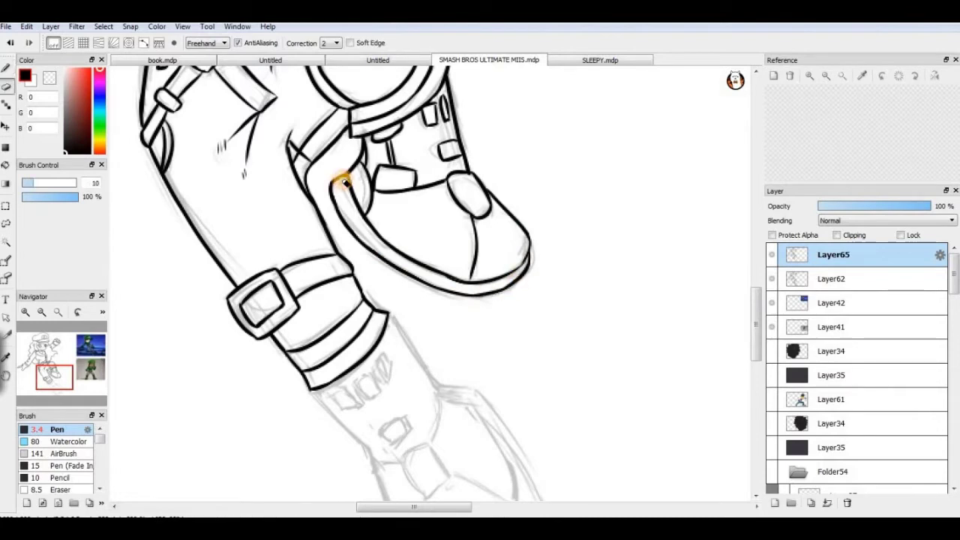
# Ink the extended leg's boot with its small buckles, toe patch, seams and sole.
pyautogui.moveTo(311, 390); pyautogui.dragTo(262, 187)
pyautogui.moveTo(262, 188); pyautogui.dragTo(327, 255)
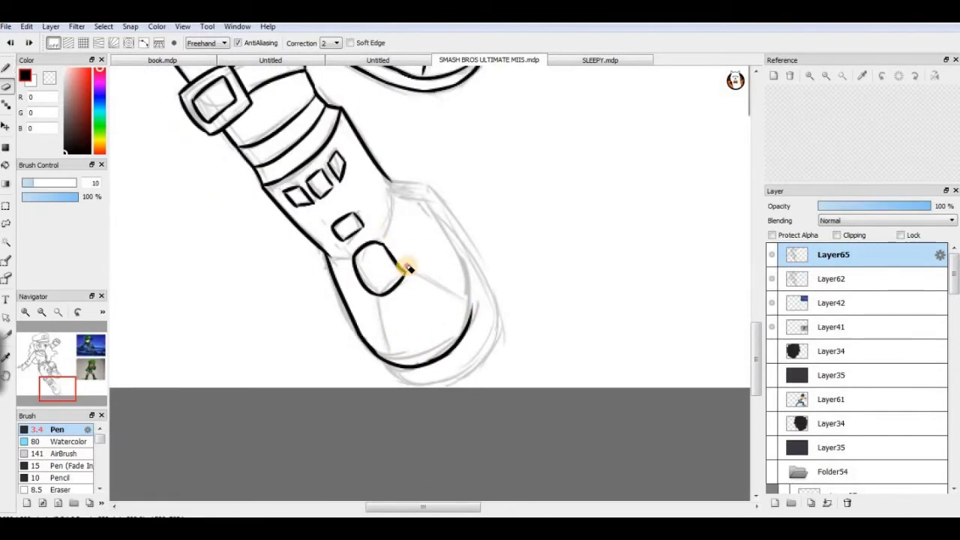
pyautogui.moveTo(390, 182); pyautogui.dragTo(396, 241)
pyautogui.moveTo(328, 260); pyautogui.dragTo(353, 258)
pyautogui.moveTo(379, 295); pyautogui.dragTo(386, 364)
pyautogui.moveTo(405, 277); pyautogui.dragTo(471, 311)
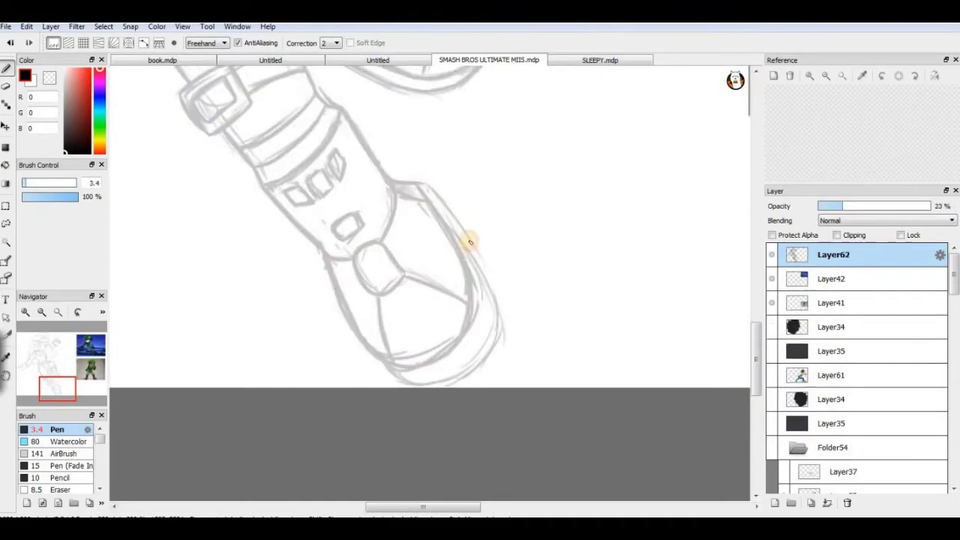
pyautogui.moveTo(423, 187); pyautogui.dragTo(480, 353)
pyautogui.moveTo(375, 360); pyautogui.dragTo(485, 365)
# Hide the sketch and fill the cap with green (RGB 75, 144, 41) on a new layer beneath the line art.
pyautogui.scroll(-3, 460, 475)
pyautogui.scroll(5, 460, 475)
pyautogui.scroll(-5, 452, 382)
pyautogui.press('g')
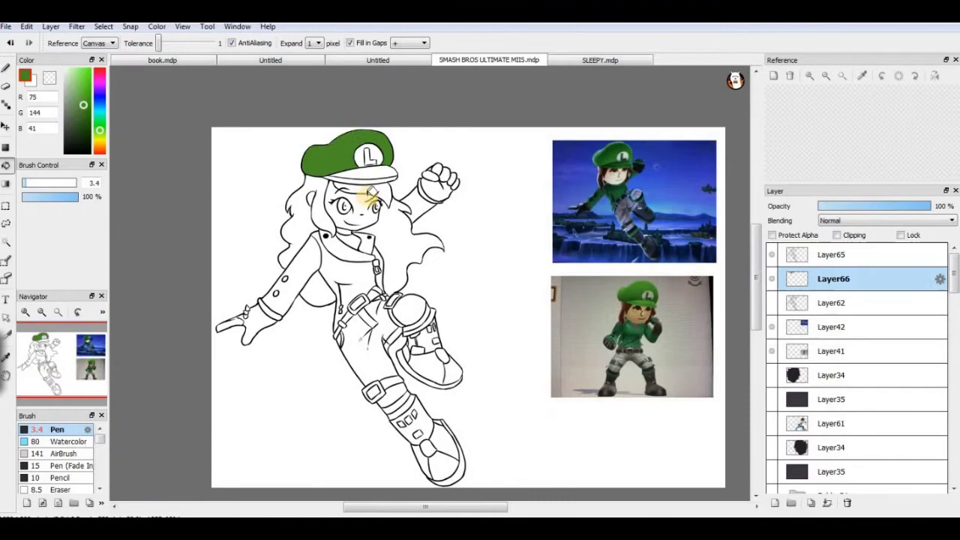
pyautogui.click(345, 162)
pyautogui.scroll(2, 345, 162)
# Fill all sections of the wavy hair with brown (RGB 106, 67, 34).
pyautogui.click(99, 147)
pyautogui.click(80, 120)
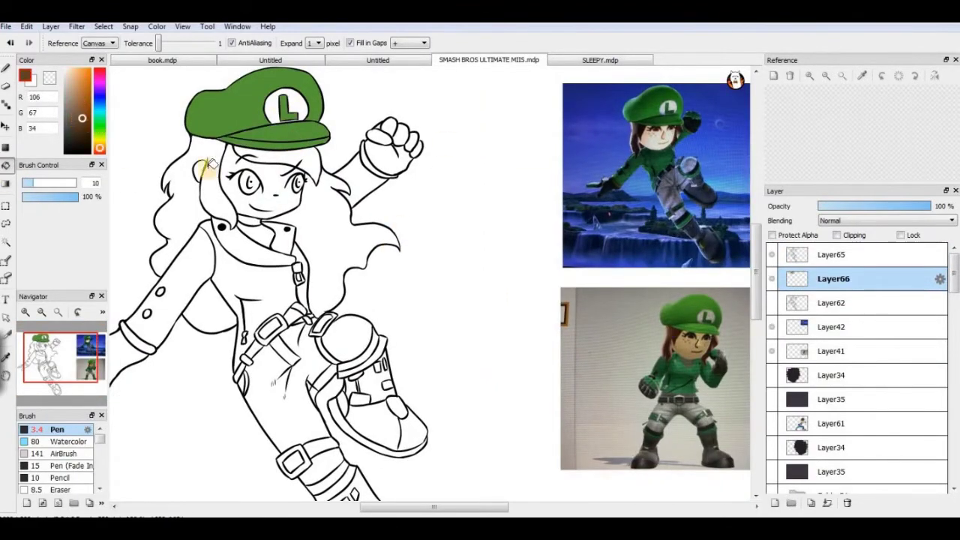
pyautogui.click(180, 202)
pyautogui.click(368, 232)
pyautogui.click(206, 307)
# Fill the face, ear and neck with a light skin tone (RGB 254, 223, 188).
pyautogui.scroll(-2, 305, 147)
pyautogui.keyDown('alt'); pyautogui.click(617, 137); pyautogui.keyUp('alt')
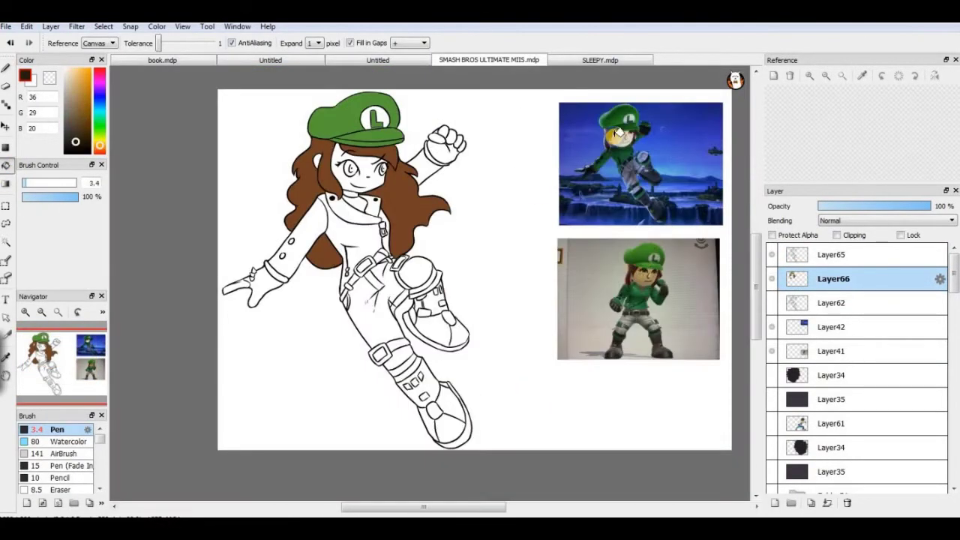
pyautogui.click(70, 70)
pyautogui.scroll(2, 364, 165)
pyautogui.click(360, 258)
# Lasso the standing Mii in the reference photo on its layer and move it beside the drawing.
pyautogui.scroll(-3, 240, 186)
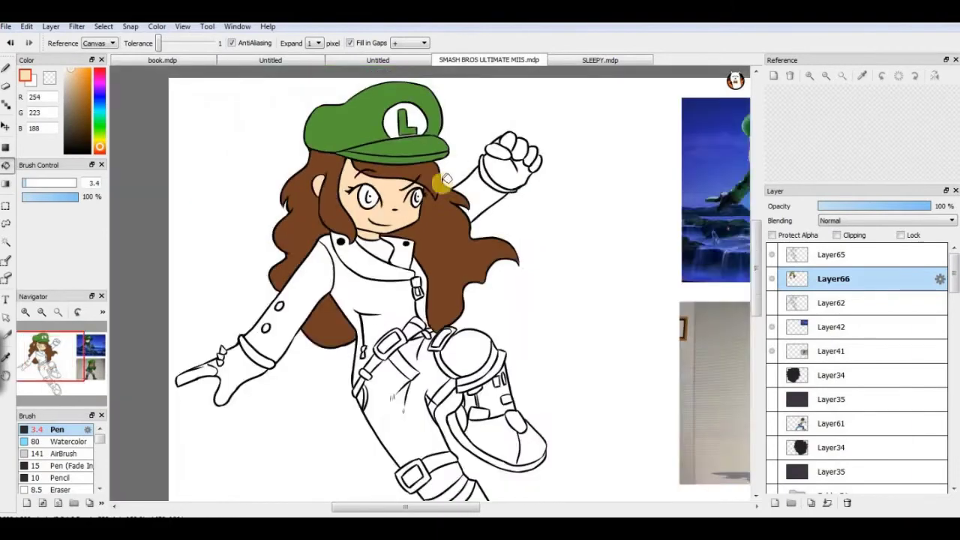
pyautogui.click(831, 351)
pyautogui.click(6, 223)
pyautogui.scroll(2, 570, 387)
# Fill the jacket with green sampled from the reference (RGB 60, 138, 66) and the neckline with grey on Layer66.
pyautogui.click(831, 278)
pyautogui.click(6, 164)
pyautogui.keyDown('alt'); pyautogui.click(592, 240); pyautogui.keyUp('alt')
pyautogui.click(300, 285)
pyautogui.click(390, 248)
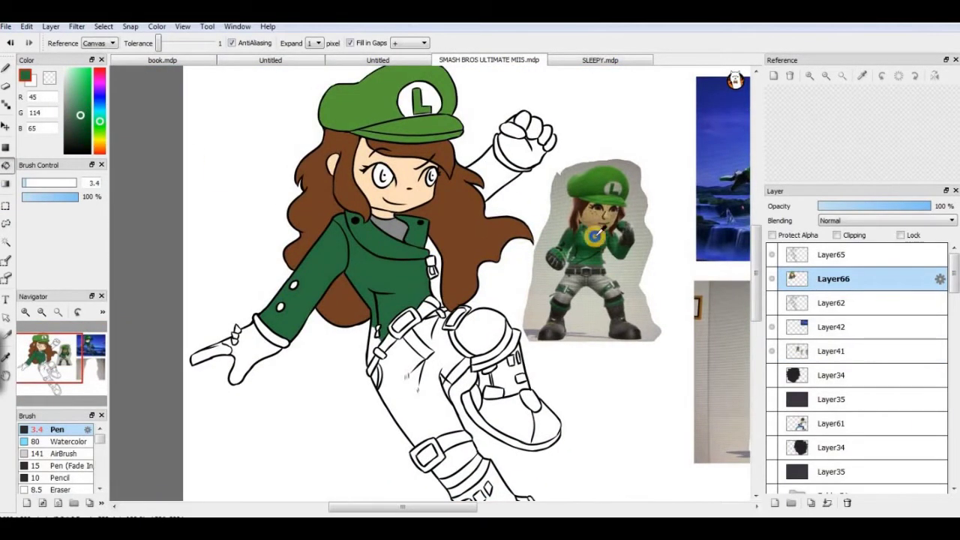
pyautogui.keyDown('alt'); pyautogui.click(596, 235); pyautogui.keyUp('alt')
pyautogui.click(397, 247)
pyautogui.click(442, 258)
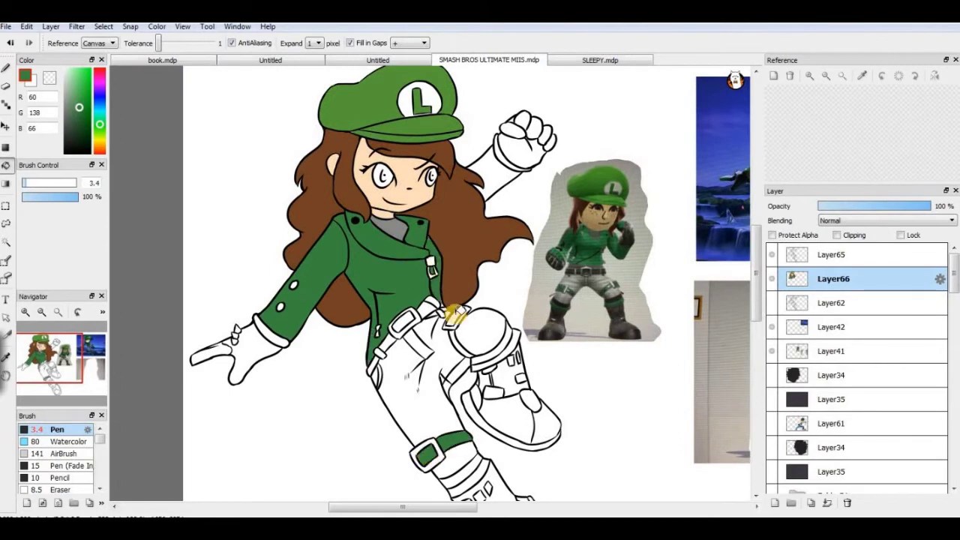
# Fill the belt's buckle and loop with light grey (RGB 220, 220, 220).
pyautogui.keyDown('alt'); pyautogui.click(586, 267); pyautogui.keyUp('alt')
pyautogui.scroll(3, 339, 342)
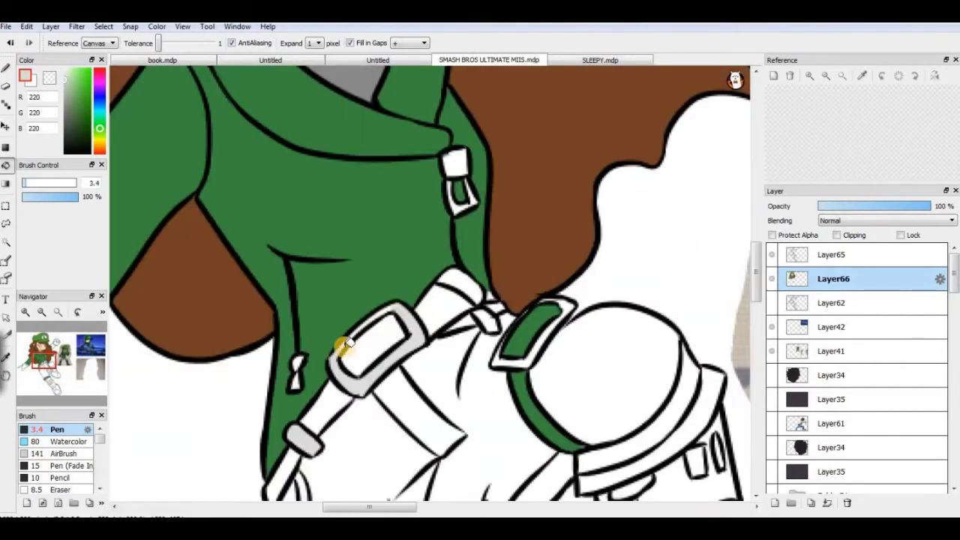
pyautogui.press('b')
pyautogui.scroll(-2, 349, 341)
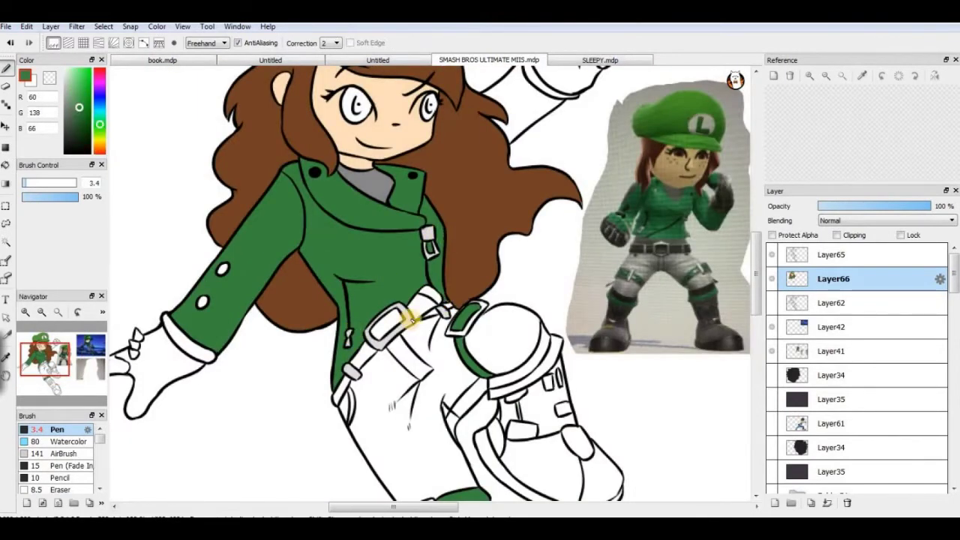
# Fill the belt strap with near-black and touch up the buckles in light grey.
pyautogui.press('g')
pyautogui.keyDown('alt'); pyautogui.click(360, 352); pyautogui.keyUp('alt')
pyautogui.click(364, 355)
pyautogui.click(388, 323)
pyautogui.press('b')
pyautogui.keyDown('alt'); pyautogui.click(482, 306); pyautogui.keyUp('alt')
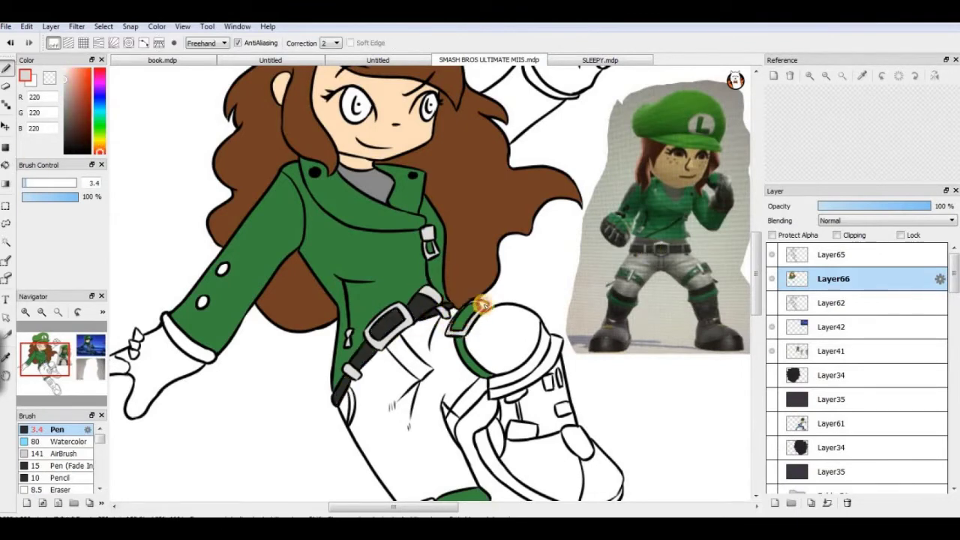
# Fill the trousers with grey (RGB 143, 144, 137) and touch up the gaps near the hip pocket.
pyautogui.press('g')
pyautogui.click(398, 390)
pyautogui.click(502, 334)
pyautogui.press('b')
pyautogui.keyDown('alt'); pyautogui.click(346, 420); pyautogui.keyUp('alt')
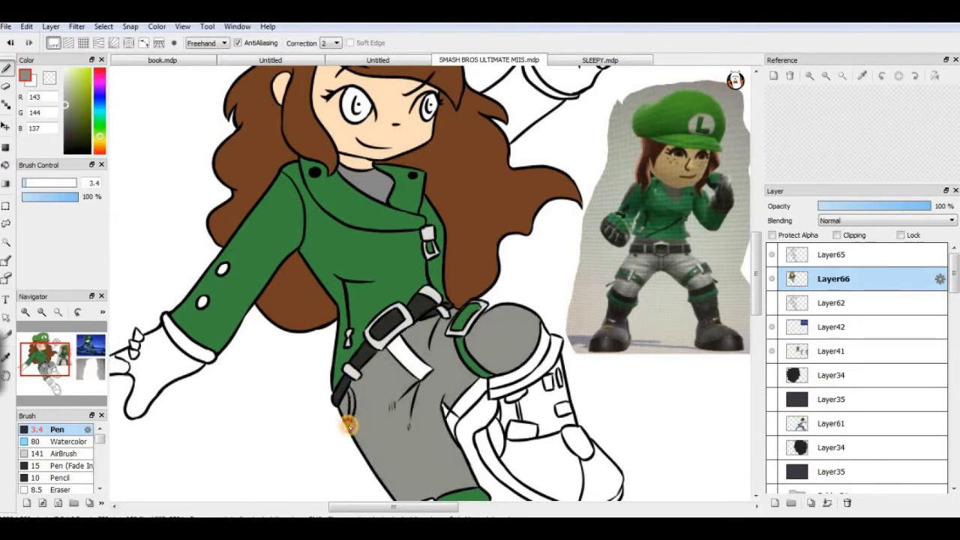
# Fill the boot cuffs with green and near-black bands and the boot panels with dark blue-grey (RGB 70, 72, 81).
pyautogui.press('g')
pyautogui.scroll(-3, 405, 397)
pyautogui.click(491, 251)
pyautogui.click(435, 433)
pyautogui.keyDown('alt'); pyautogui.click(652, 190); pyautogui.keyUp('alt')
pyautogui.click(491, 263)
pyautogui.click(450, 453)
pyautogui.click(474, 472)
# Color the toe patches golden brown and continue filling the boot panels with dark blue-grey.
pyautogui.keyDown('alt'); pyautogui.click(558, 332); pyautogui.keyUp('alt')
pyautogui.moveTo(557, 332); pyautogui.dragTo(618, 180)
pyautogui.keyDown('alt'); pyautogui.click(480, 428); pyautogui.keyUp('alt')
pyautogui.click(465, 225)
# Fill the raised boot's sole and straps with a darker blue-grey (RGB 50, 52, 61).
pyautogui.press('b')
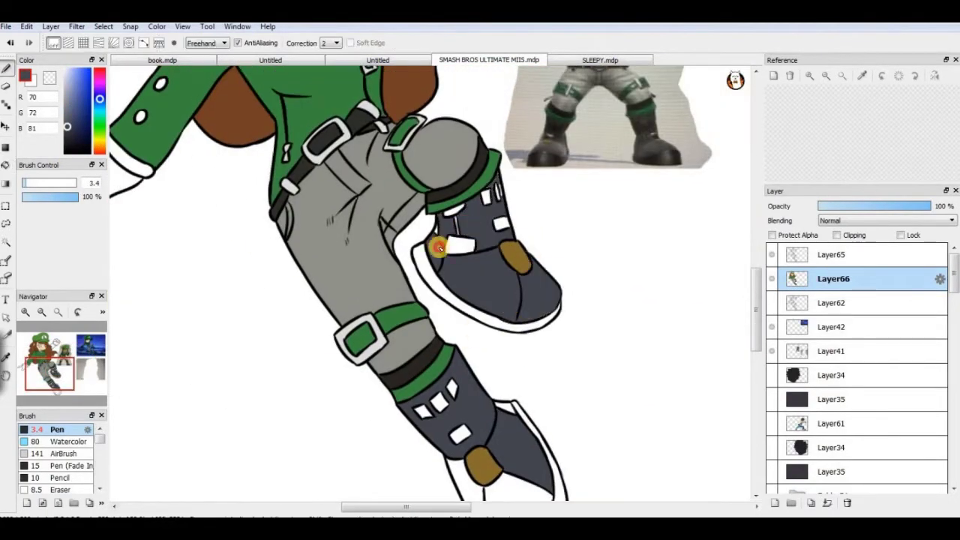
pyautogui.keyDown('alt'); pyautogui.click(510, 405); pyautogui.keyUp('alt')
pyautogui.press('g')
pyautogui.click(468, 277)
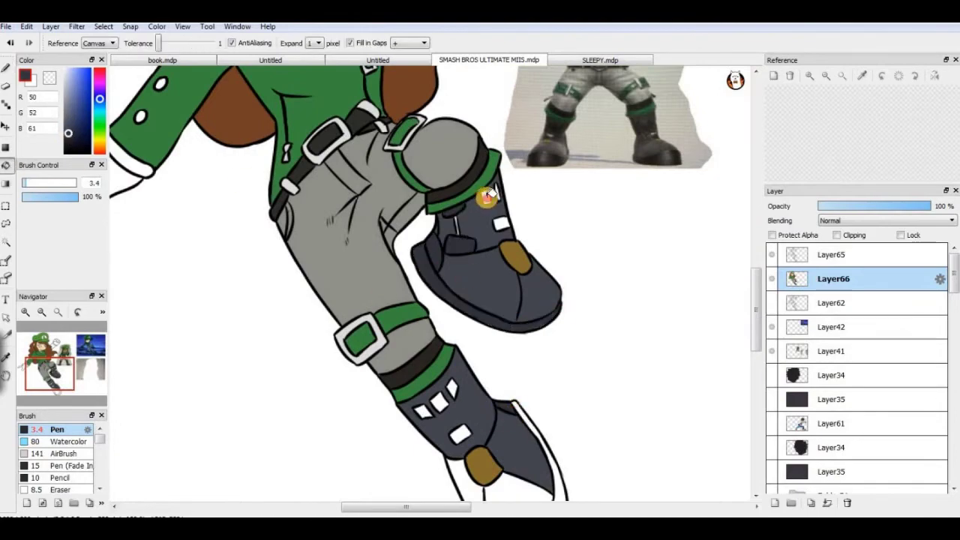
pyautogui.click(457, 232)
pyautogui.press('b')
# Fill the extended leg's boot buckles, sole and remaining toe panel in dark blue-grey tones.
pyautogui.press('g')
pyautogui.click(442, 405)
pyautogui.press('b')
pyautogui.scroll(-2, 450, 403)
pyautogui.press('g')
pyautogui.click(450, 403)
pyautogui.press('b')
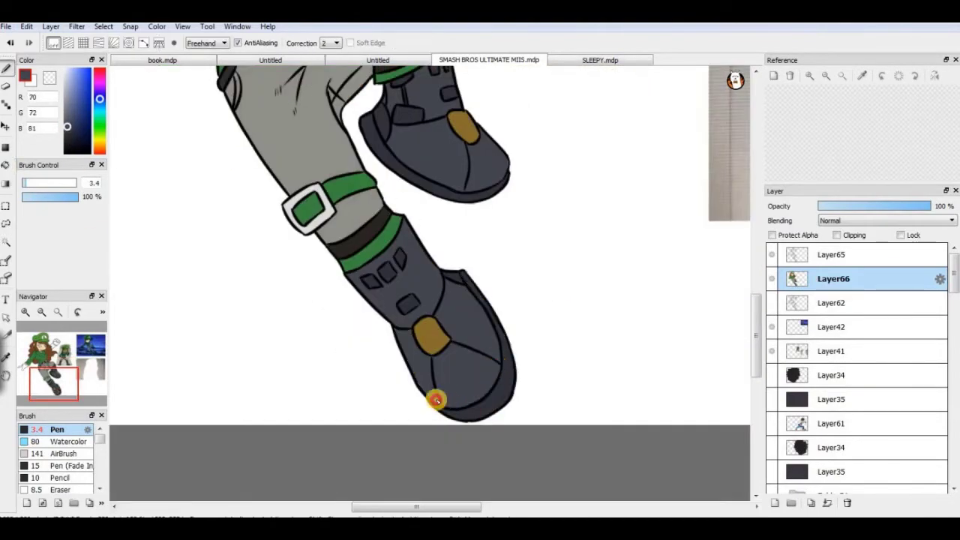
# Fill the glove fingers on both hands with the jacket's green (RGB 60, 138, 66).
pyautogui.scroll(5, 345, 135)
pyautogui.scroll(-3, 346, 135)
pyautogui.press('g')
pyautogui.click(488, 169)
pyautogui.scroll(2, 450, 169)
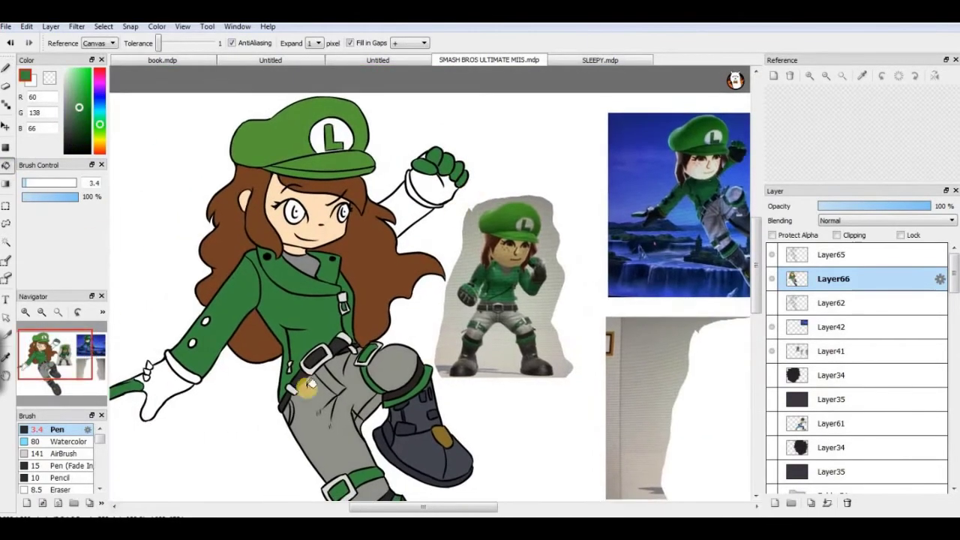
# Fill the glove palms black, the glove cuffs golden brown (RGB 138, 111, 48) and the raised arm's sleeve green.
pyautogui.keyDown('alt'); pyautogui.click(465, 166); pyautogui.keyUp('alt')
pyautogui.click(465, 180)
pyautogui.click(178, 375)
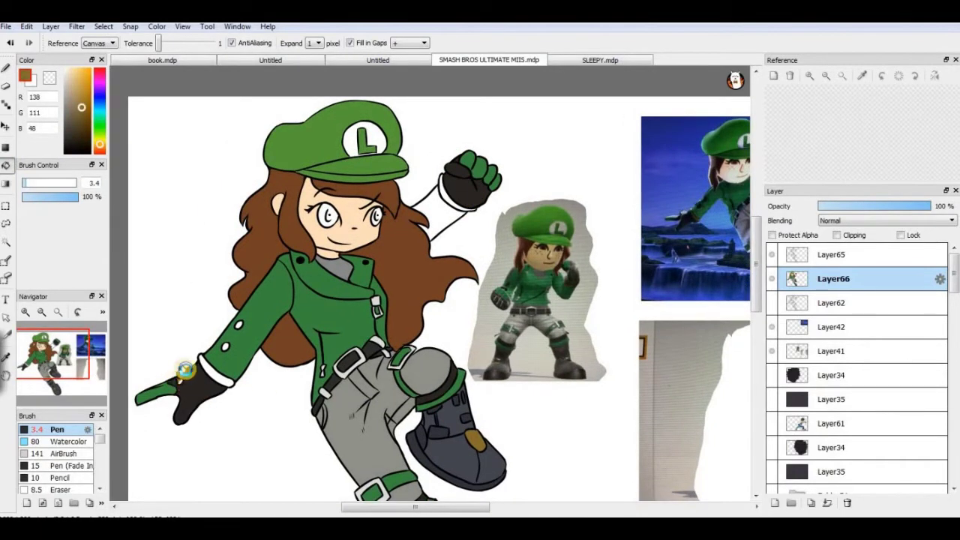
pyautogui.click(450, 194)
pyautogui.keyDown('alt'); pyautogui.click(427, 217); pyautogui.keyUp('alt')
# Color both irises brown and the surrounding eye areas white (RGB 255, 255, 255).
pyautogui.scroll(2, 448, 207)
pyautogui.press('b')
pyautogui.moveTo(264, 216); pyautogui.dragTo(274, 226)
pyautogui.moveTo(338, 213); pyautogui.dragTo(349, 225)
pyautogui.press('x')
pyautogui.keyDown('alt'); pyautogui.click(157, 156); pyautogui.keyUp('alt')
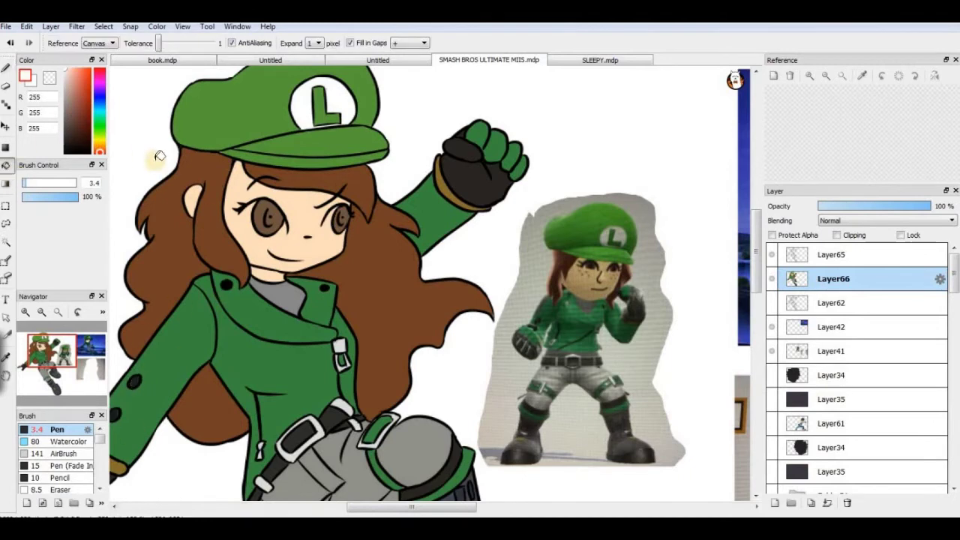
pyautogui.keyDown('alt'); pyautogui.click(338, 228); pyautogui.keyUp('alt')
# Add a new layer and touch up the face and hair edges with the sampled skin and hair brown (RGB 116, 67, 38).
pyautogui.hotkey('ctrl', 'shift', 'n')
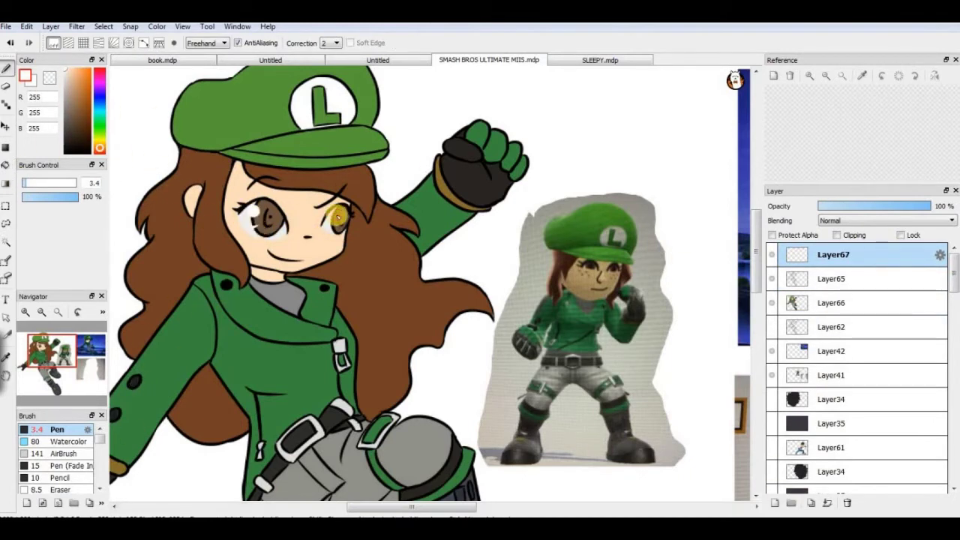
pyautogui.press('e')
pyautogui.scroll(-3, 362, 212)
pyautogui.scroll(3, 504, 218)
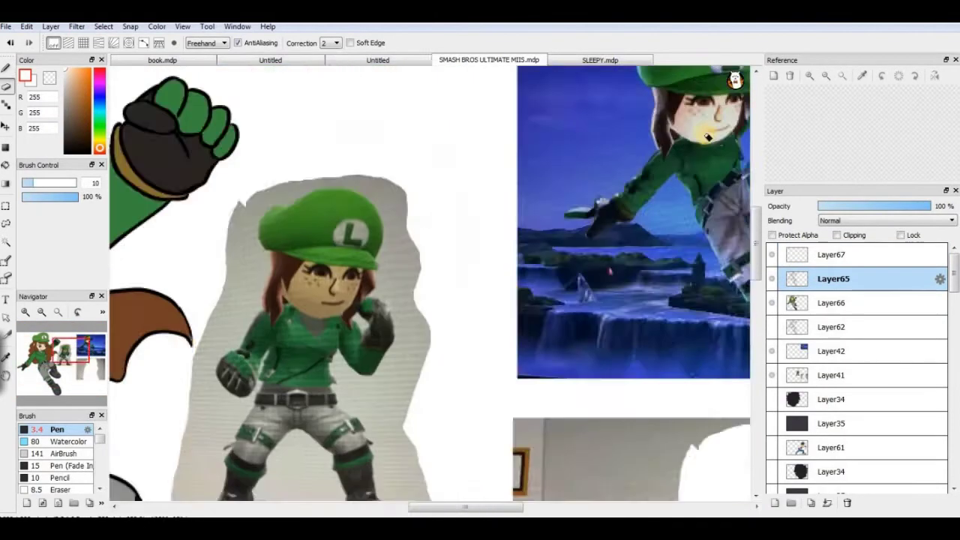
pyautogui.scroll(-3, 503, 219)
pyautogui.click(812, 375)
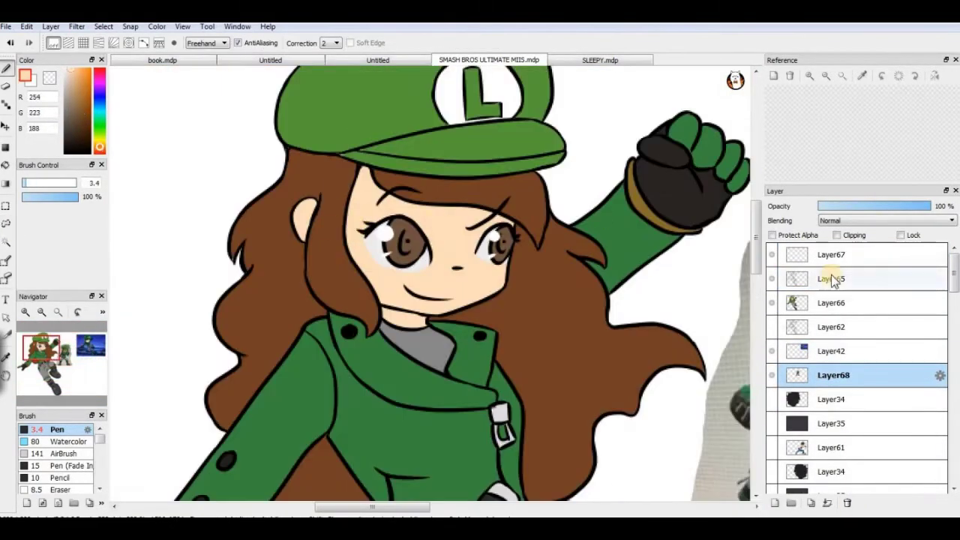
pyautogui.click(833, 279)
pyautogui.keyDown('alt'); pyautogui.click(231, 257); pyautogui.keyUp('alt')
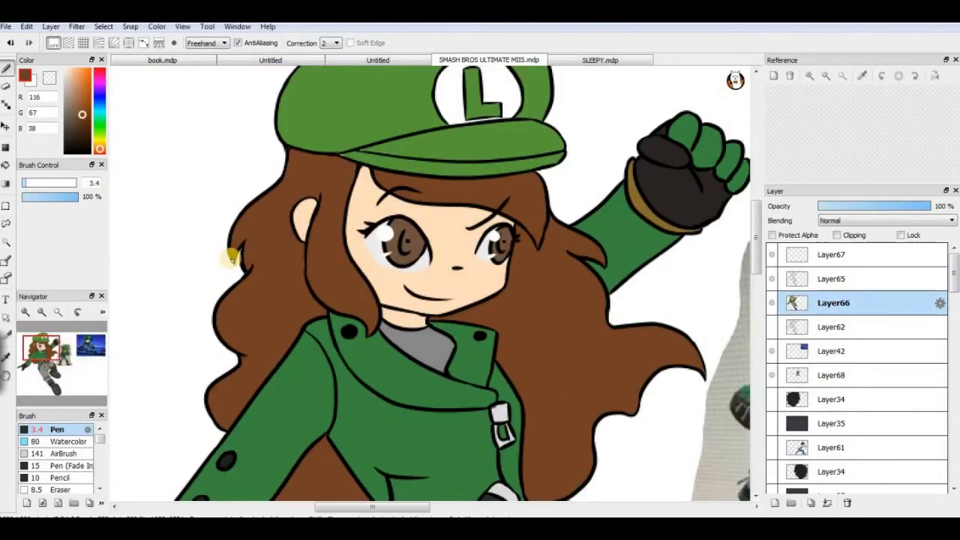
# Hide the two reference photo layers and select the whole character by inverting a selection of the blank background.
pyautogui.scroll(-3, 556, 268)
pyautogui.scroll(1, 546, 255)
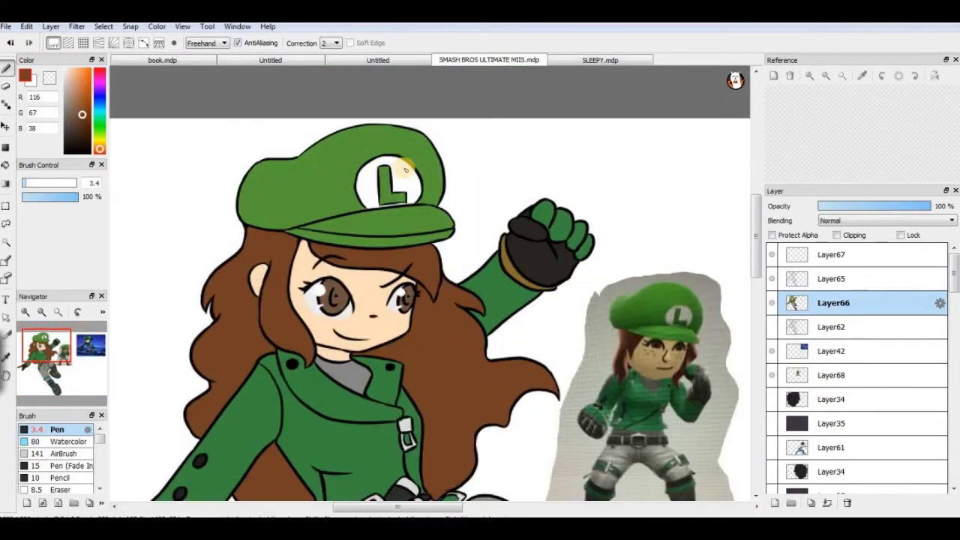
pyautogui.scroll(-2, 460, 267)
pyautogui.press('w')
pyautogui.click(583, 449)
pyautogui.click(772, 350)
pyautogui.click(771, 374)
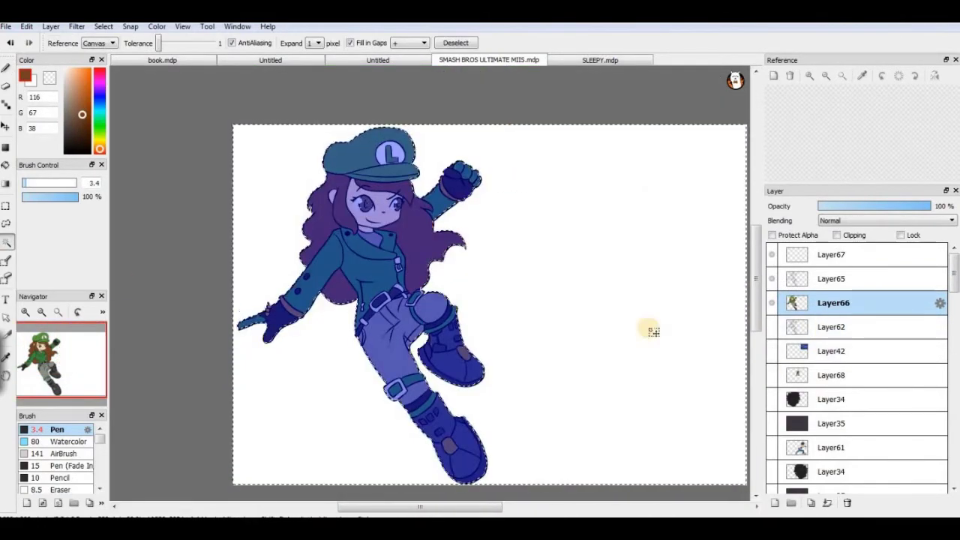
pyautogui.click(104, 26)
pyautogui.click(124, 64)
# Airbrush dark purple (RGB 65, 0, 88) shading at width 141 over the character on a new layer and adjust the layer's opacity.
pyautogui.click(775, 502)
pyautogui.doubleClick(66, 453)
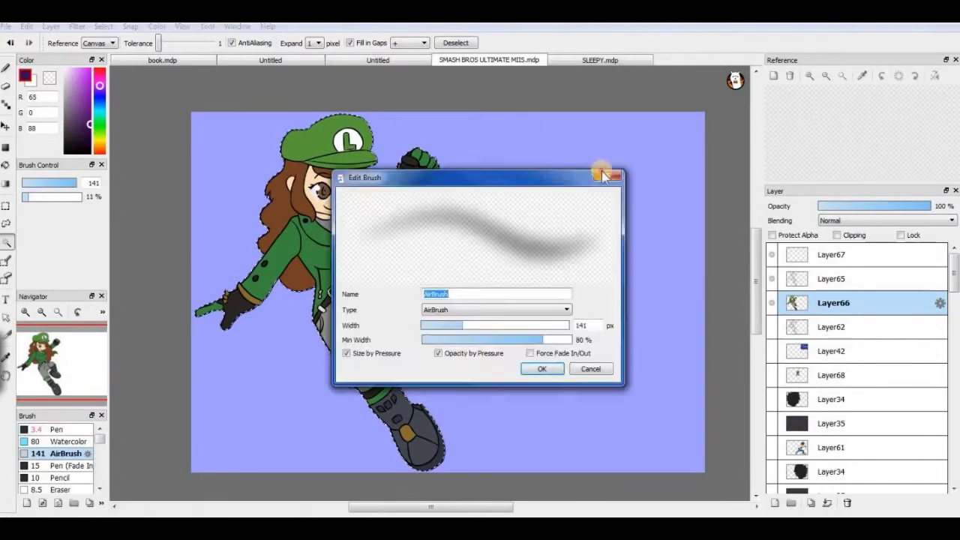
pyautogui.click(540, 367)
pyautogui.moveTo(285, 138); pyautogui.dragTo(308, 150)
pyautogui.click(853, 209)
pyautogui.moveTo(274, 180)
pyautogui.mouseDown()
pyautogui.moveTo(299, 300)
pyautogui.moveTo(450, 457)
pyautogui.moveTo(332, 368)
pyautogui.moveTo(299, 261)
pyautogui.moveTo(285, 169)
pyautogui.moveTo(315, 330)
pyautogui.mouseUp()
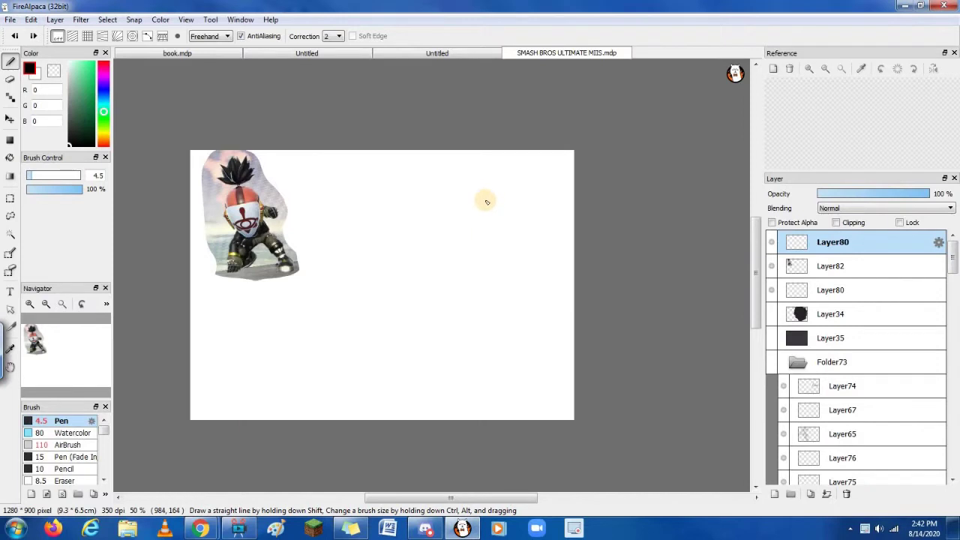
# Sketch the masked ninja's head with the eye emblem in black beside the reference photo and transform its size.
pyautogui.moveTo(450, 192)
pyautogui.mouseDown()
pyautogui.moveTo(437, 221)
pyautogui.moveTo(420, 225)
pyautogui.mouseUp()
pyautogui.moveTo(414, 206)
pyautogui.mouseDown()
pyautogui.moveTo(424, 264)
pyautogui.moveTo(454, 236)
pyautogui.moveTo(424, 274)
pyautogui.moveTo(428, 243)
pyautogui.moveTo(461, 255)
pyautogui.mouseUp()
pyautogui.hotkey('ctrl', 't')
pyautogui.press('Return')
pyautogui.press('b')
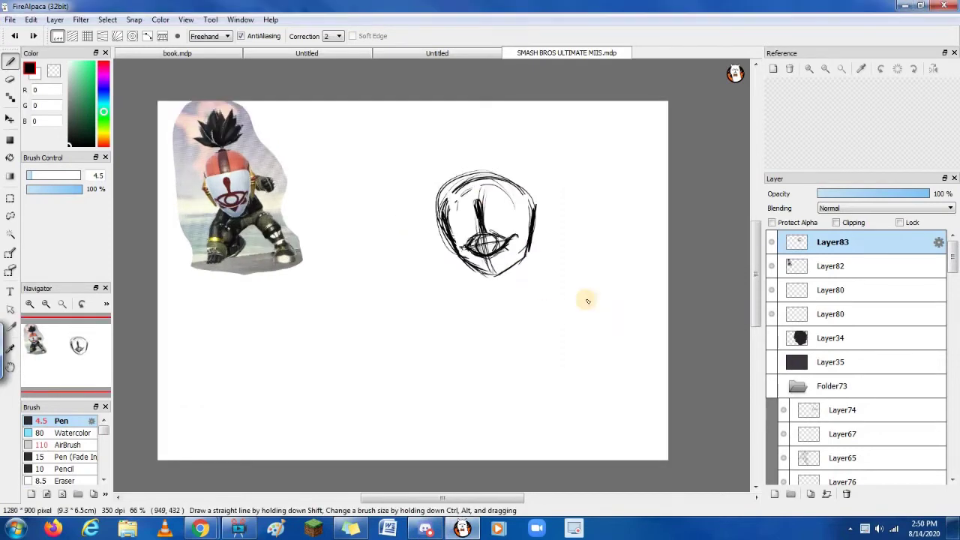
# Sketch the helmet's center band, the mask's upper edge and the spiky topknot above the head.
pyautogui.moveTo(457, 202)
pyautogui.mouseDown()
pyautogui.moveTo(495, 247)
pyautogui.moveTo(465, 174)
pyautogui.moveTo(525, 180)
pyautogui.moveTo(460, 172)
pyautogui.moveTo(478, 172)
pyautogui.moveTo(506, 130)
pyautogui.mouseUp()
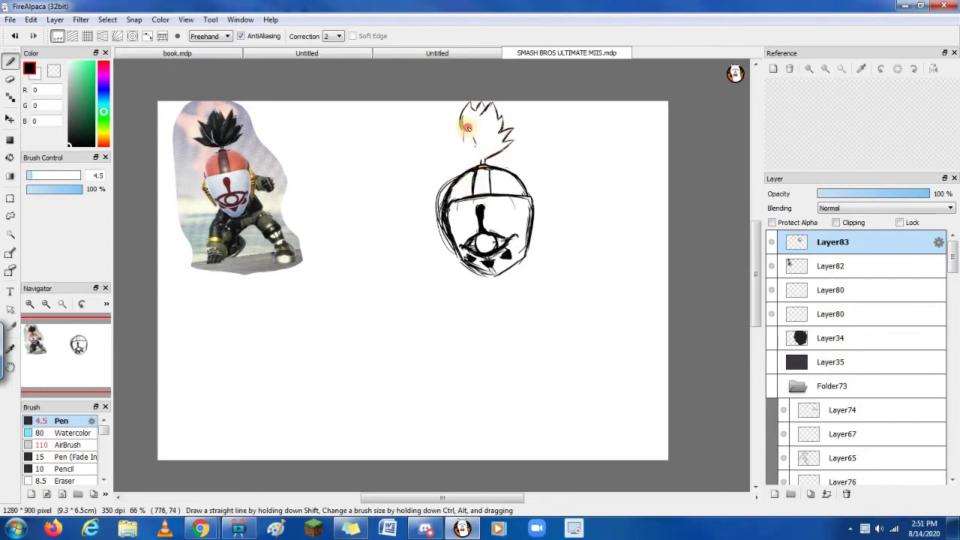
pyautogui.moveTo(445, 120)
pyautogui.mouseDown()
pyautogui.moveTo(444, 154)
pyautogui.moveTo(480, 159)
pyautogui.moveTo(475, 111)
pyautogui.moveTo(456, 144)
pyautogui.mouseUp()
pyautogui.moveTo(471, 119); pyautogui.dragTo(446, 144)
pyautogui.hotkey('ctrl', 'shift', 'n')
pyautogui.press('b')
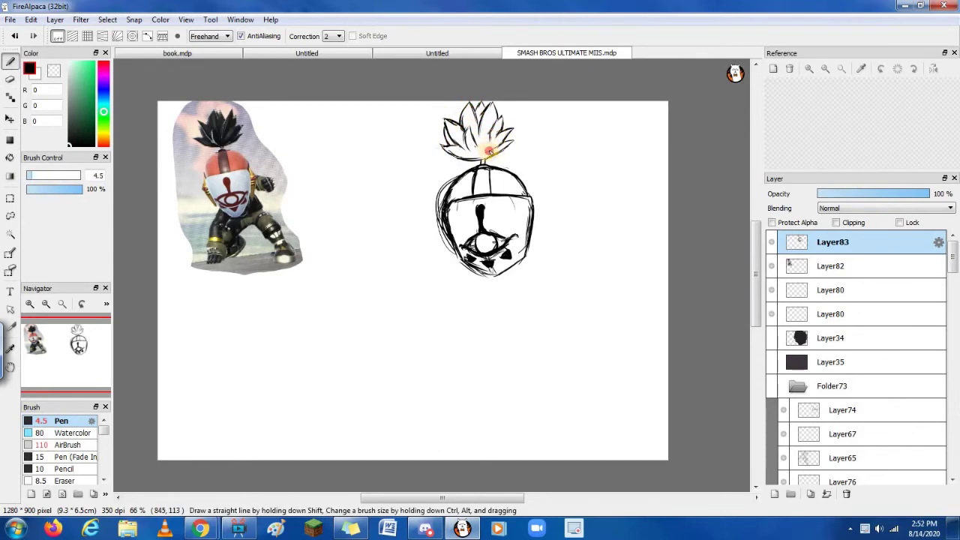
# Clean up the stray lines around the head and sketch the side straps and the clenched fist beside it.
pyautogui.press('e')
pyautogui.moveTo(443, 180)
pyautogui.mouseDown()
pyautogui.moveTo(445, 253)
pyautogui.moveTo(440, 220)
pyautogui.moveTo(454, 257)
pyautogui.mouseUp()
pyautogui.press('b')
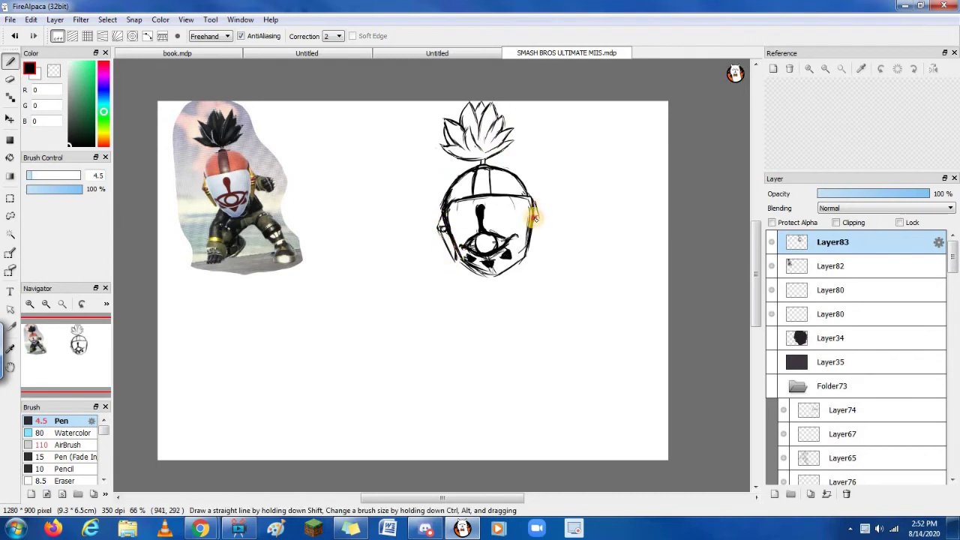
pyautogui.moveTo(547, 227)
pyautogui.mouseDown()
pyautogui.moveTo(565, 259)
pyautogui.moveTo(563, 227)
pyautogui.moveTo(572, 255)
pyautogui.moveTo(556, 268)
pyautogui.moveTo(546, 232)
pyautogui.mouseUp()
pyautogui.press('e')
pyautogui.press('b')
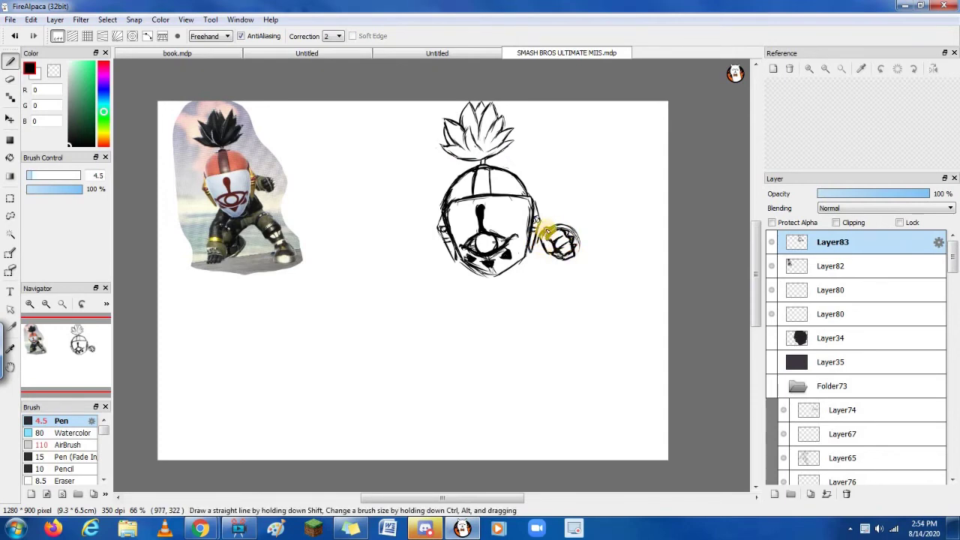
# Sketch the lowered arm, the buckled belt and the thighs with knee bands, erasing the guide lines.
pyautogui.moveTo(450, 272); pyautogui.dragTo(425, 332)
pyautogui.moveTo(480, 275); pyautogui.dragTo(460, 300)
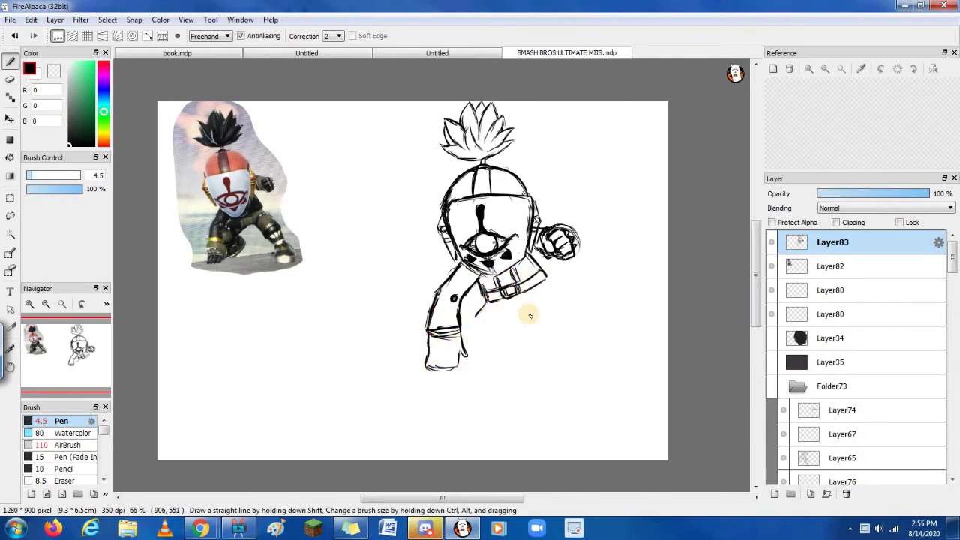
pyautogui.moveTo(572, 328)
pyautogui.mouseDown()
pyautogui.moveTo(515, 307)
pyautogui.moveTo(456, 325)
pyautogui.moveTo(538, 315)
pyautogui.mouseUp()
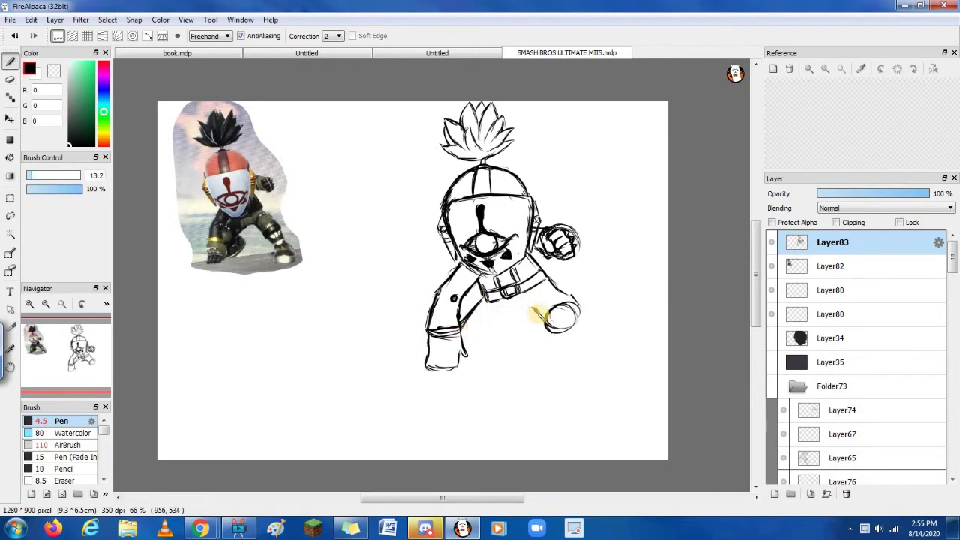
pyautogui.press('e')
pyautogui.moveTo(472, 330)
pyautogui.mouseDown()
pyautogui.moveTo(544, 311)
pyautogui.moveTo(471, 343)
pyautogui.moveTo(583, 311)
pyautogui.moveTo(552, 336)
pyautogui.mouseUp()
pyautogui.press('b')
# Lasso the ninja's head and topknot and transform them to adjust their placement on the body.
pyautogui.press('l')
pyautogui.moveTo(551, 105)
pyautogui.mouseDown()
pyautogui.moveTo(428, 193)
pyautogui.moveTo(553, 282)
pyautogui.mouseUp()
pyautogui.hotkey('ctrl', 't')
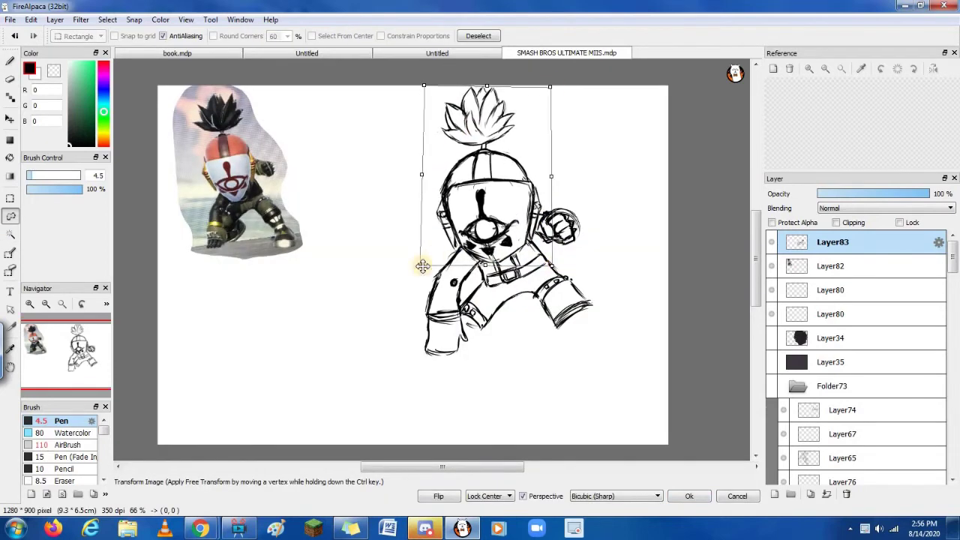
pyautogui.press('Return')
# Sketch the extended leg's armored shin guard and boot, cleaning up the sole's outline.
pyautogui.press('b')
pyautogui.moveTo(562, 353)
pyautogui.mouseDown()
pyautogui.moveTo(599, 326)
pyautogui.moveTo(586, 370)
pyautogui.moveTo(604, 345)
pyautogui.moveTo(579, 359)
pyautogui.moveTo(598, 345)
pyautogui.moveTo(592, 373)
pyautogui.mouseUp()
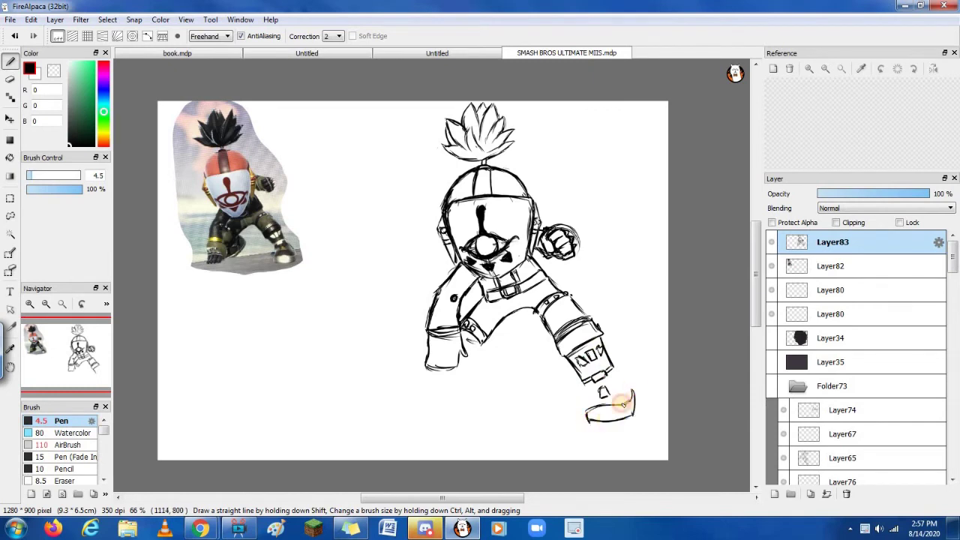
pyautogui.moveTo(588, 392)
pyautogui.mouseDown()
pyautogui.moveTo(590, 419)
pyautogui.moveTo(638, 401)
pyautogui.moveTo(626, 422)
pyautogui.mouseUp()
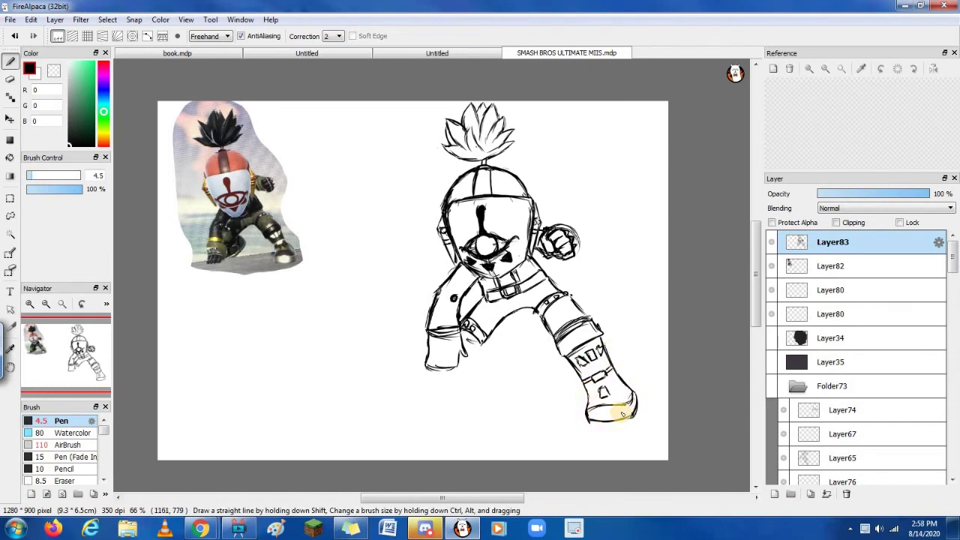
pyautogui.click(621, 407)
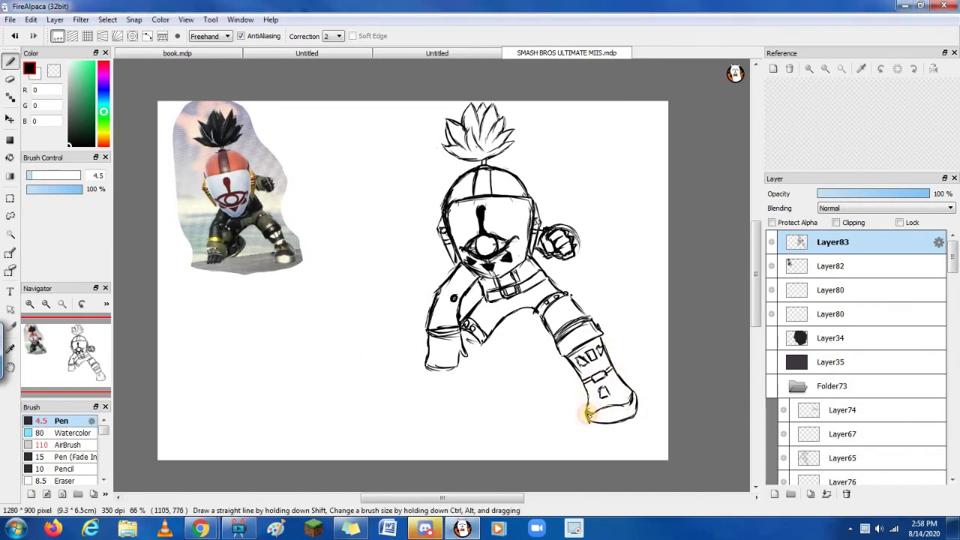
pyautogui.press('e')
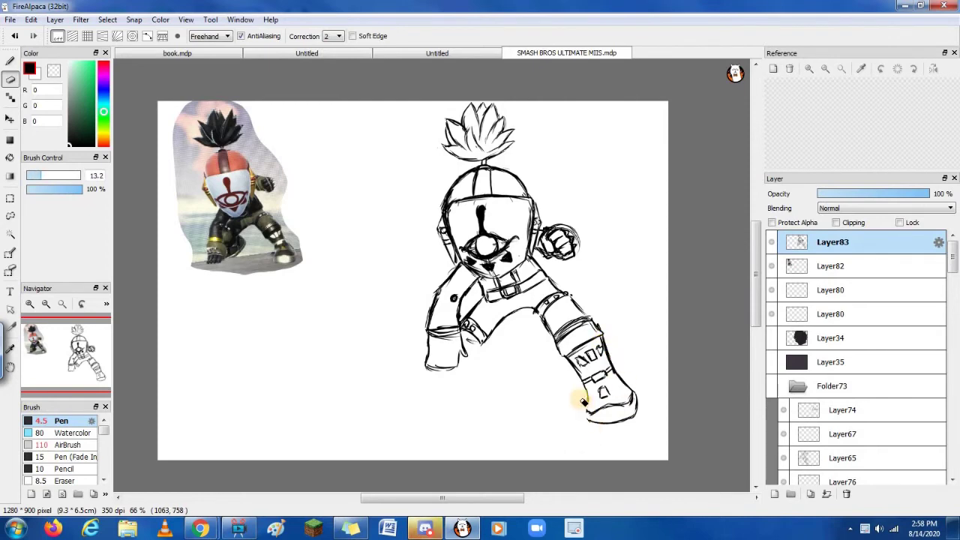
pyautogui.press('b')
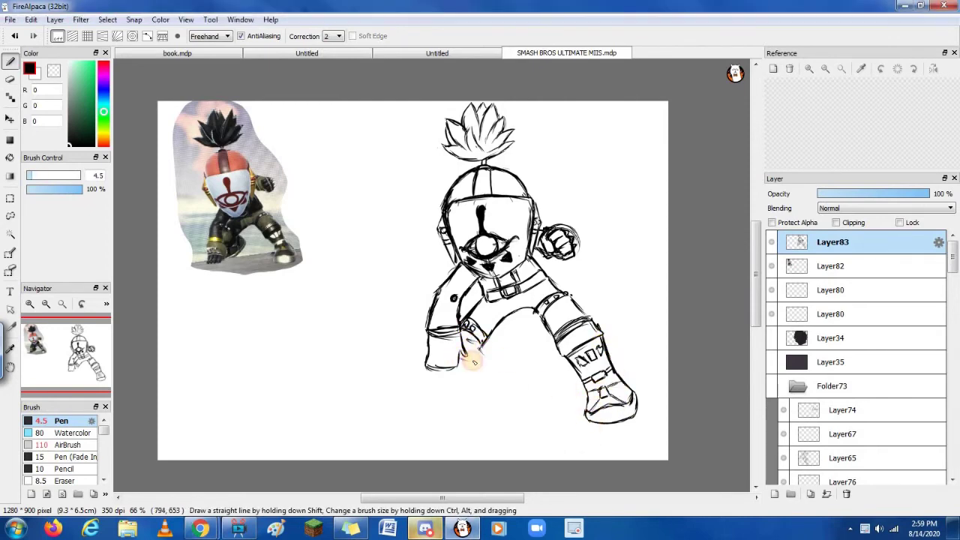
# Transform the ninja sketch to scale it down slightly on the canvas.
pyautogui.hotkey('ctrl', 't')
pyautogui.moveTo(626, 364); pyautogui.dragTo(683, 448)
pyautogui.press('Return')
# Lasso the lowered forearm and hand and transform them into a better position.
pyautogui.press('l')
pyautogui.moveTo(410, 315); pyautogui.dragTo(474, 357)
pyautogui.hotkey('ctrl', 't')
pyautogui.moveTo(407, 386); pyautogui.dragTo(455, 306)
pyautogui.press('Return')
# Redraw the lowered arm's cuff line and the lines joining the arm to the bent leg.
pyautogui.press('b')
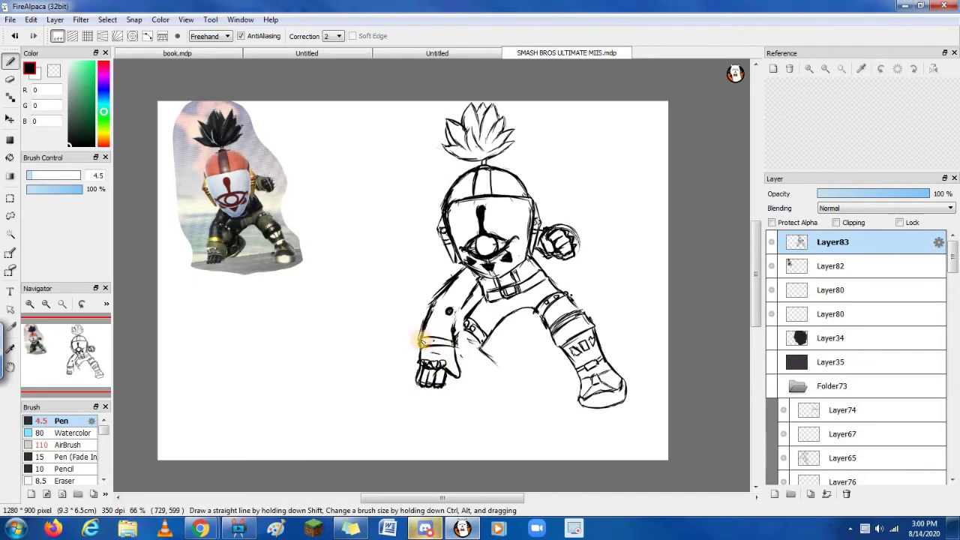
pyautogui.moveTo(417, 338); pyautogui.dragTo(454, 343)
pyautogui.moveTo(465, 300)
pyautogui.mouseDown()
pyautogui.moveTo(459, 325)
pyautogui.moveTo(490, 355)
pyautogui.moveTo(435, 363)
pyautogui.moveTo(482, 361)
pyautogui.mouseUp()
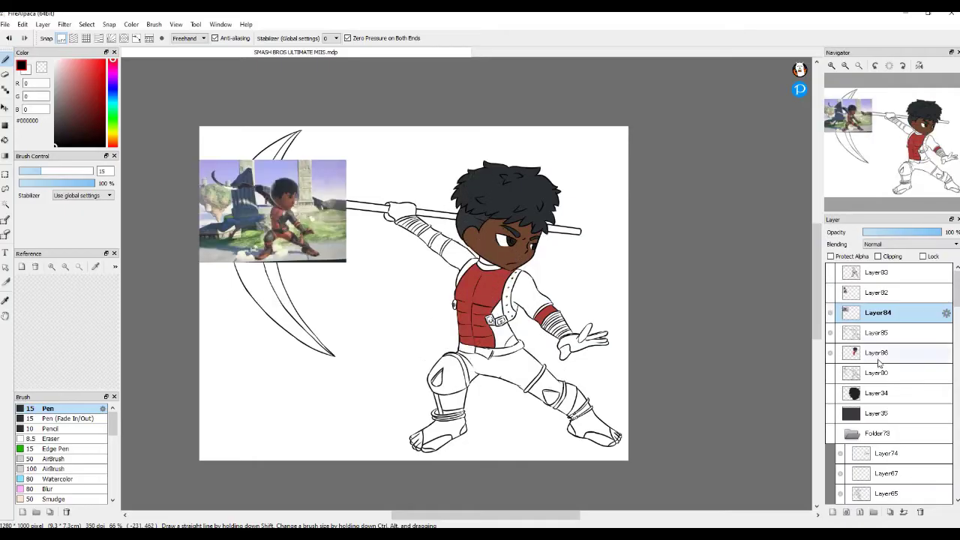
# Fill the red-vested fighter's sleeves and knee pads dark grey (#3A3E41) and the glove, lower legs and foot wraps brown (#574647).
pyautogui.scroll(3, 528, 345)
pyautogui.click(404, 415)
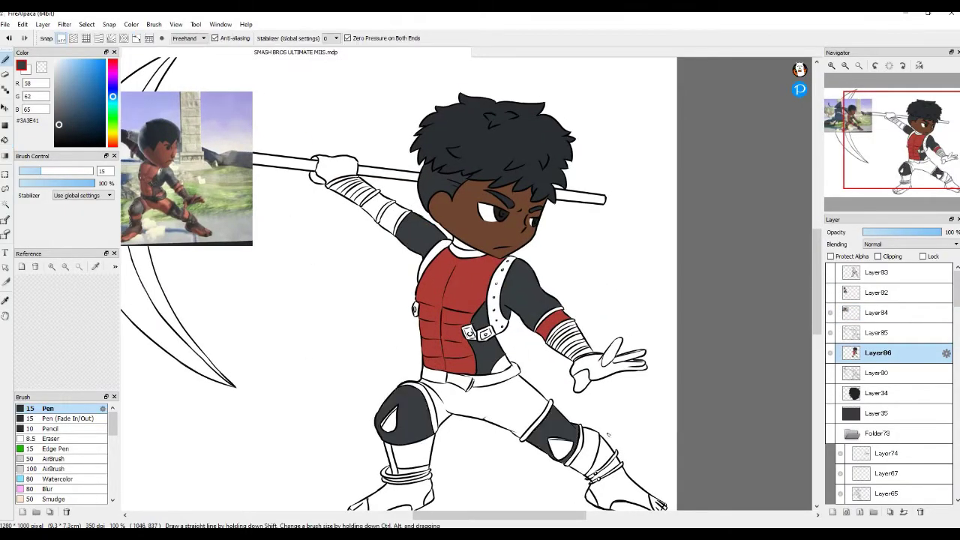
pyautogui.click(621, 489)
pyautogui.press('b')
pyautogui.moveTo(287, 261); pyautogui.dragTo(246, 216)
pyautogui.press('g')
pyautogui.click(578, 319)
pyautogui.click(375, 405)
pyautogui.click(360, 457)
pyautogui.press('e')
pyautogui.press('b')
# Fill the trousers and exposed parts of the feet red (#AD3D38) and color the toe tips dark brown (#574647).
pyautogui.press('g')
pyautogui.click(450, 360)
pyautogui.click(592, 465)
pyautogui.press('b')
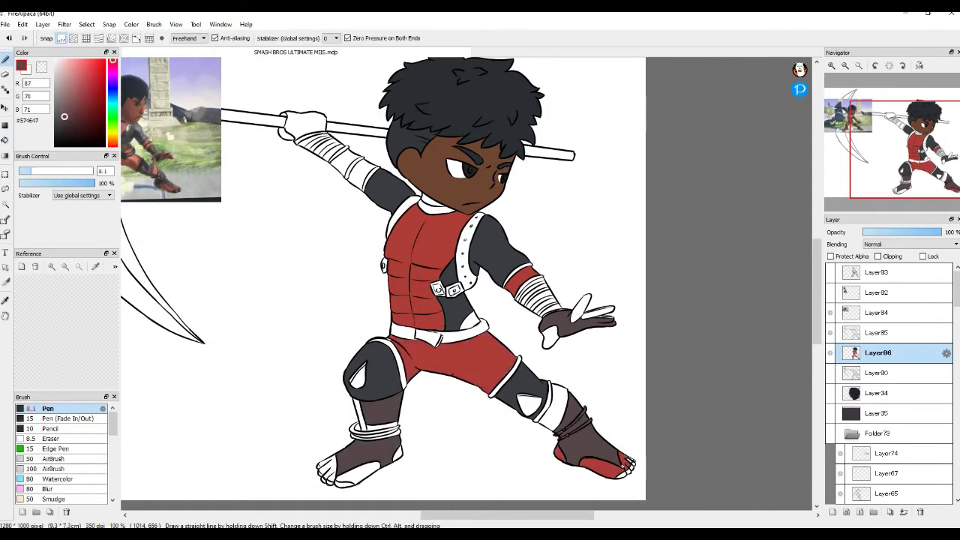
pyautogui.keyDown('alt'); pyautogui.click(624, 470); pyautogui.keyUp('alt')
pyautogui.click(322, 480)
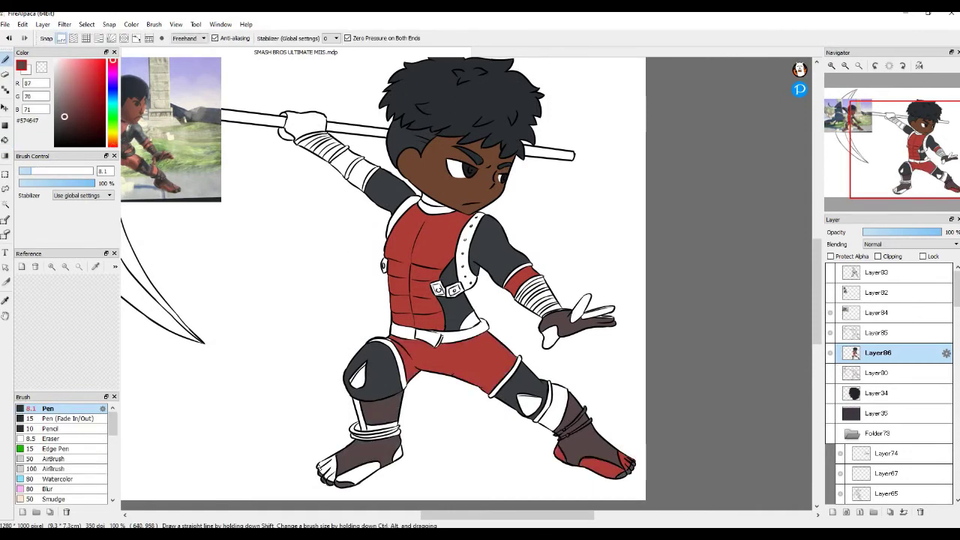
pyautogui.click(337, 470)
# Fill the patches on both knee pads and the bands around the knees and ankles dark brown (#574647).
pyautogui.press('g')
pyautogui.moveTo(361, 379); pyautogui.dragTo(388, 358)
pyautogui.click(388, 358)
pyautogui.press('b')
pyautogui.keyDown('alt'); pyautogui.click(390, 353); pyautogui.keyUp('alt')
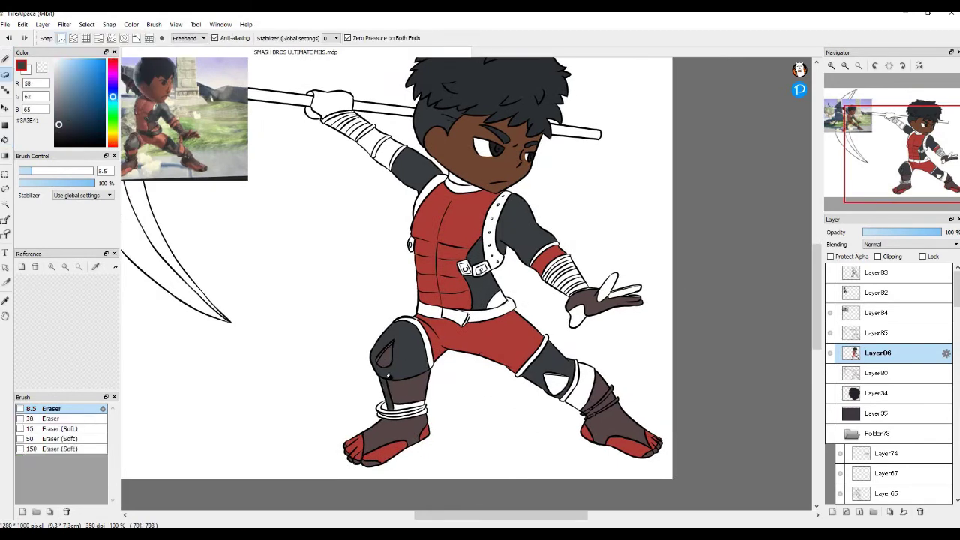
pyautogui.press('g')
pyautogui.click(555, 383)
pyautogui.press('b')
# Fill the shin panels and the extended hand's fingers red (#AD3D38) and the forearm wraps brown (#574647).
pyautogui.keyDown('alt'); pyautogui.click(444, 332); pyautogui.keyUp('alt')
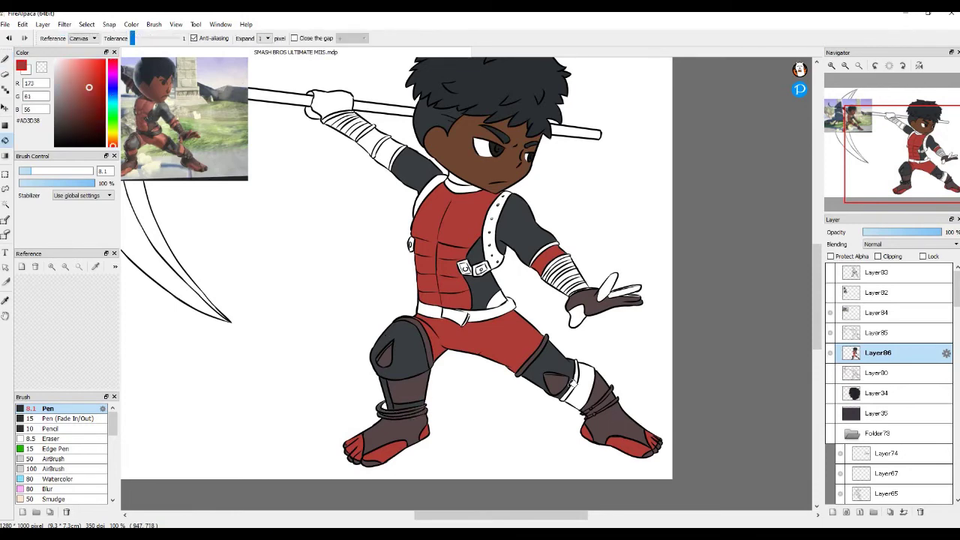
pyautogui.click(405, 390)
pyautogui.press('g')
pyautogui.click(623, 293)
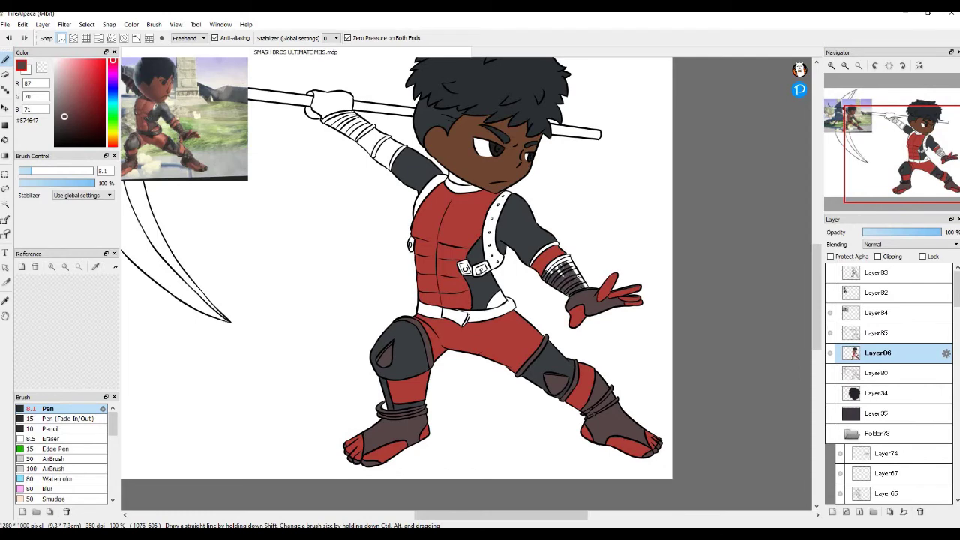
pyautogui.press('g')
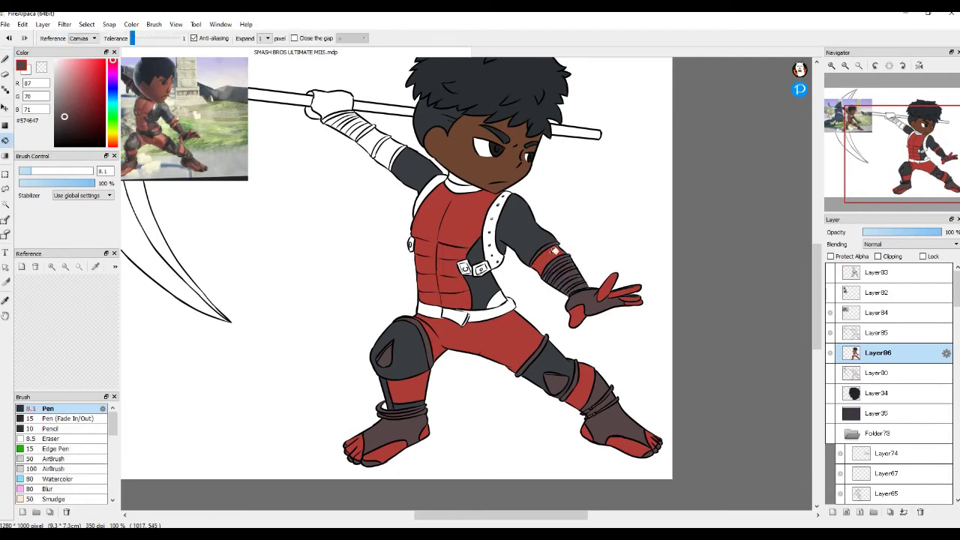
# Fill the belt and buckle insets dark grey (#323334) and the chest harness and buckles medium grey.
pyautogui.click(465, 314)
pyautogui.click(495, 225)
pyautogui.scroll(2, 473, 263)
pyautogui.click(455, 271)
pyautogui.click(480, 273)
pyautogui.keyDown('alt'); pyautogui.click(450, 120); pyautogui.keyUp('alt')
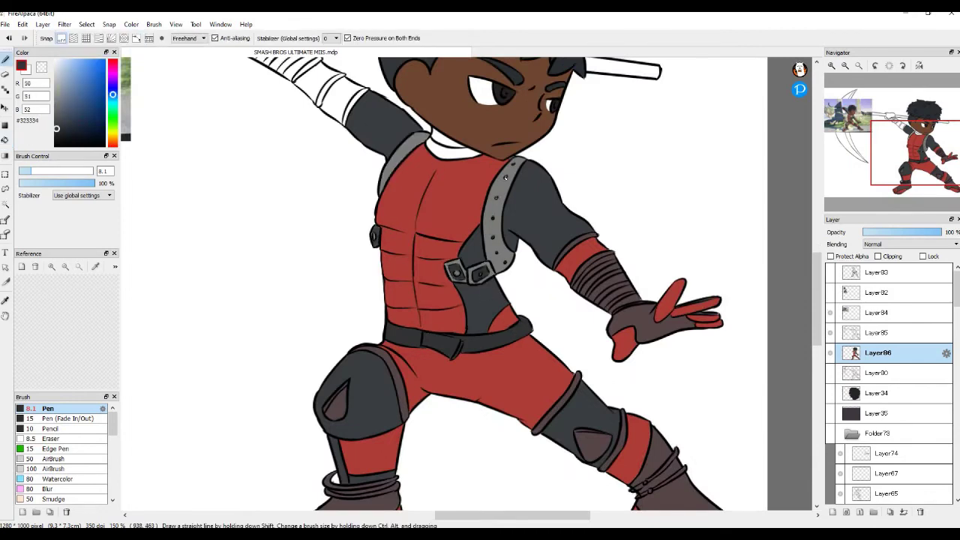
# Fill the collar dark grey and the raised arm's forearm sections red (#AD3D38).
pyautogui.scroll(-3, 450, 225)
pyautogui.scroll(2, 419, 87)
pyautogui.keyDown('alt'); pyautogui.click(450, 217); pyautogui.keyUp('alt')
pyautogui.click(405, 150)
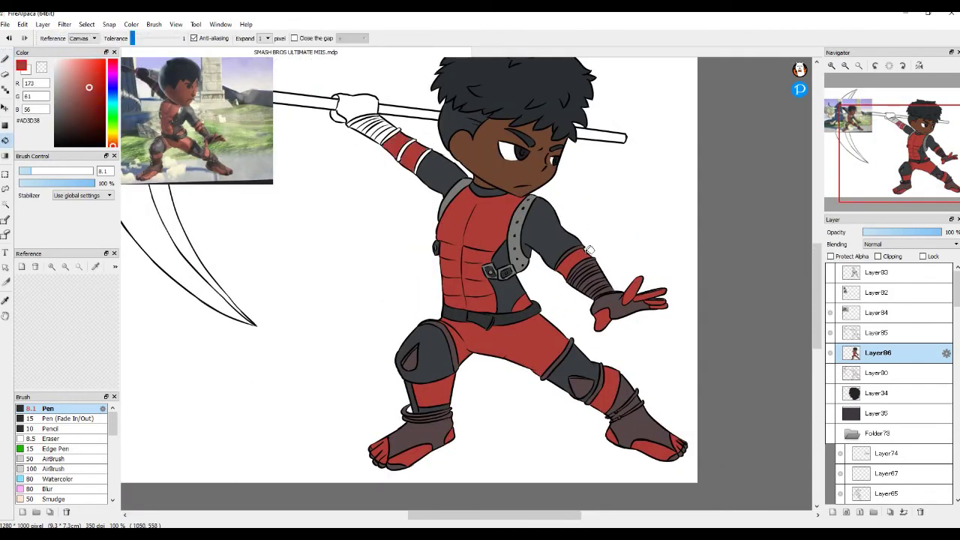
# Fill the raised arm's glove, wrist wraps and forearm bands with the other glove's brown (#574647).
pyautogui.click(370, 101)
pyautogui.scroll(2, 370, 101)
pyautogui.click(360, 156)
pyautogui.click(323, 131)
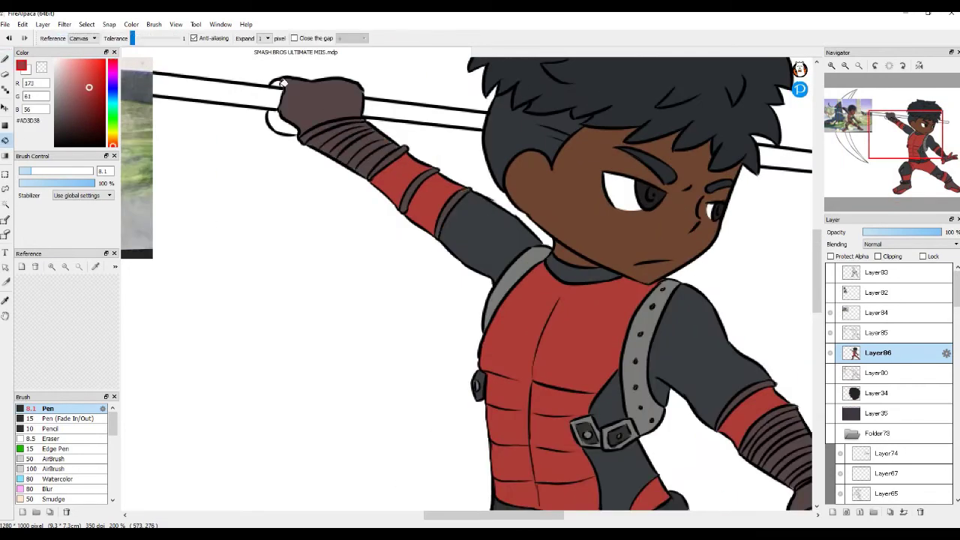
# Fill the raised hand's remaining fingers red (#AD3D38) and the scythe's shaft dark brown.
pyautogui.click(283, 123)
pyautogui.scroll(-1, 441, 164)
pyautogui.click(389, 139)
pyautogui.scroll(3, 461, 428)
pyautogui.press('b')
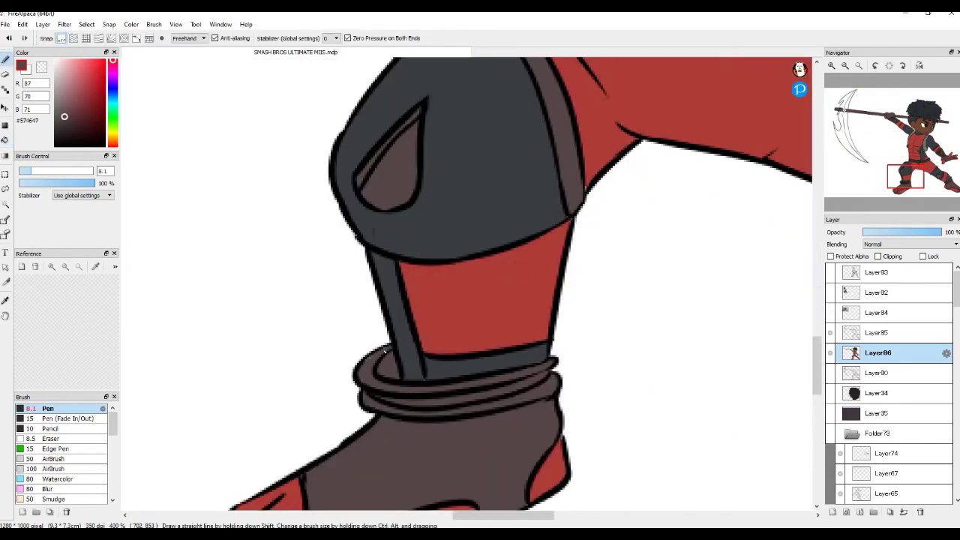
# Fill the scythe's blade light grey and its inner band dark blue-grey on the flat-color layer.
pyautogui.scroll(-2, 725, 298)
pyautogui.click(877, 332)
pyautogui.scroll(-2, 399, 270)
pyautogui.scroll(3, 225, 188)
pyautogui.press('g')
pyautogui.click(55, 105)
pyautogui.click(877, 353)
pyautogui.click(293, 338)
pyautogui.click(321, 322)
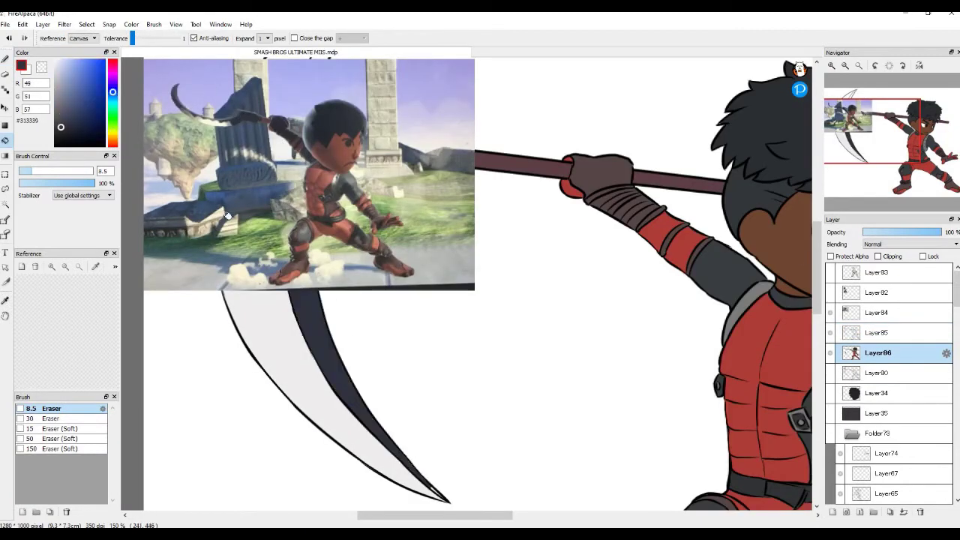
pyautogui.scroll(2, 306, 101)
pyautogui.click(297, 186)
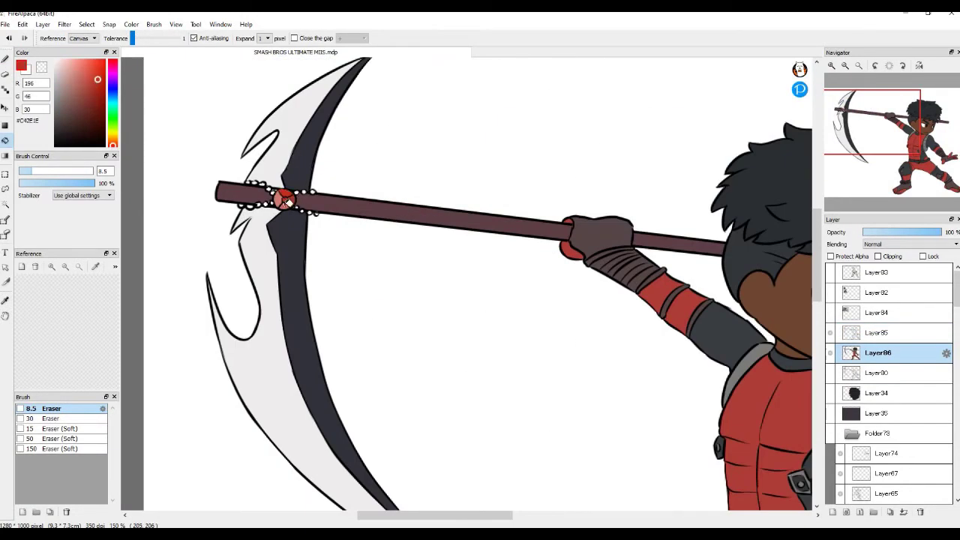
# Color the scythe's round gem red (#C42E1E) and the beads around it yellow.
pyautogui.press('b')
pyautogui.keyDown('alt'); pyautogui.click(317, 213); pyautogui.keyUp('alt')
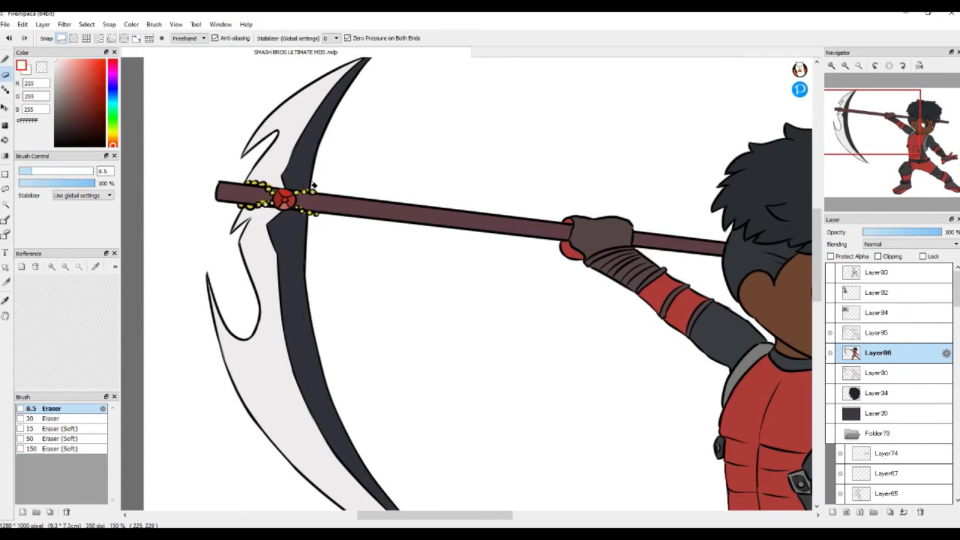
pyautogui.press('g')
pyautogui.hotkey('ctrl', '-')
pyautogui.hotkey('ctrl', '-')
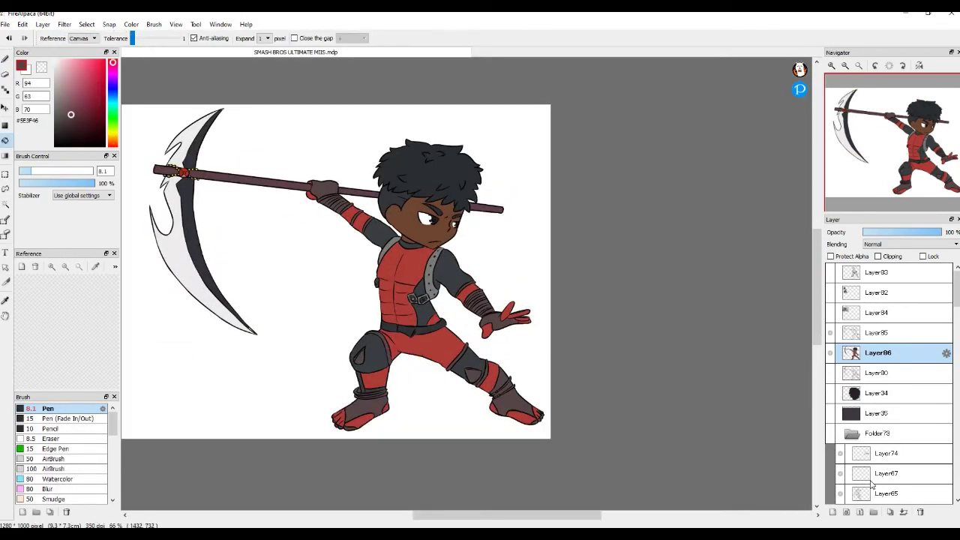
# Add a shading layer above the flats, matching an earlier drawing's Multiply blending, 41% opacity and purple shade (#370855).
pyautogui.scroll(-5, 893, 375)
pyautogui.click(892, 411)
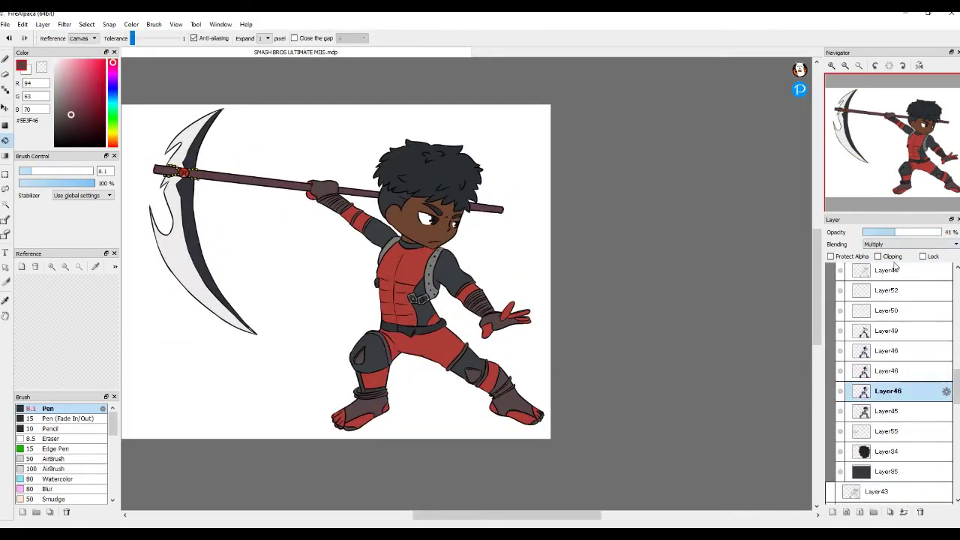
pyautogui.scroll(-5, 946, 376)
pyautogui.click(893, 318)
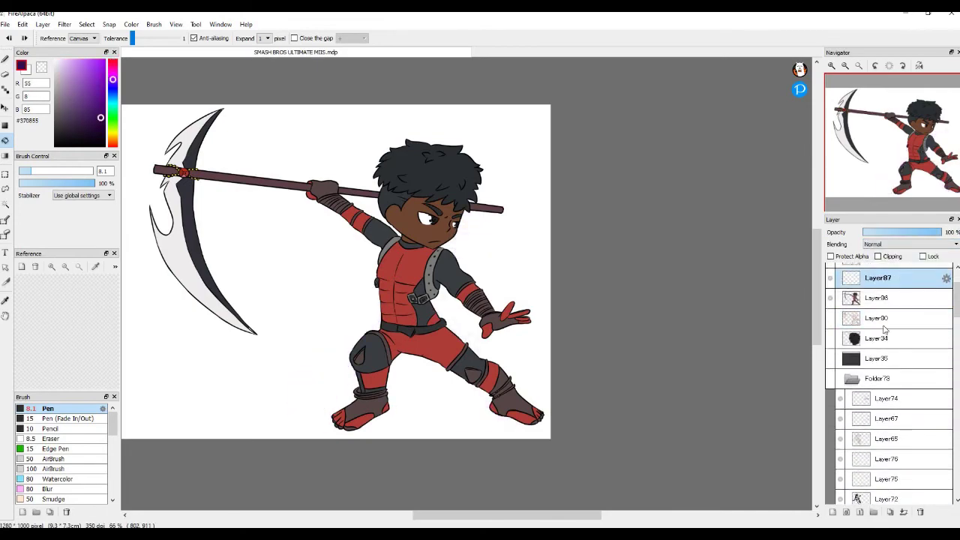
pyautogui.press('b')
pyautogui.scroll(3, 956, 307)
pyautogui.click(893, 353)
# Select the whole figure by inverting a background selection, and airbrush soft purple shadows over it at size 131.
pyautogui.press('g')
pyautogui.click(281, 365)
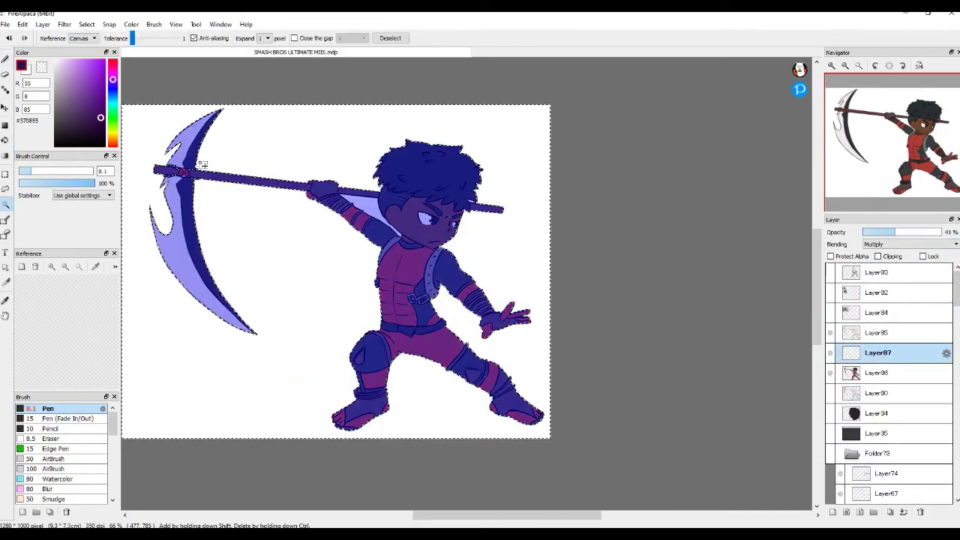
pyautogui.press('b')
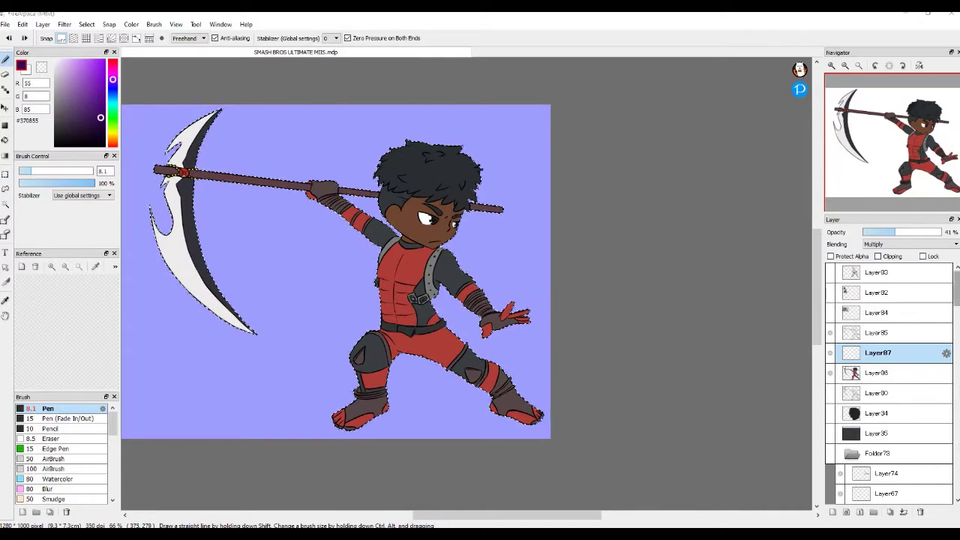
pyautogui.scroll(5, 893, 375)
pyautogui.click(56, 458)
pyautogui.scroll(-5, 893, 375)
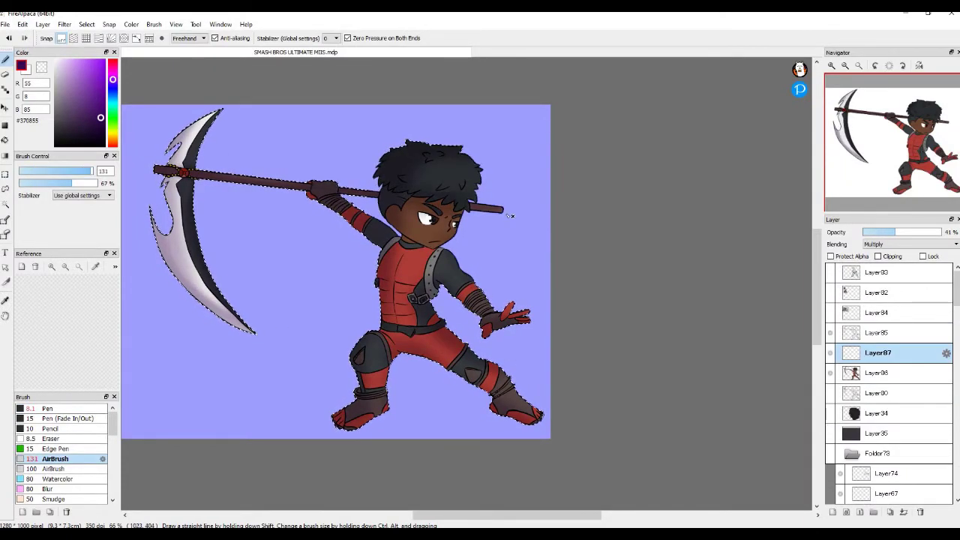
# Add a second airbrush layer above the soft shadows, set to Dodge blending at 20% opacity.
pyautogui.scroll(-5, 892, 375)
pyautogui.moveTo(878, 445); pyautogui.dragTo(893, 236)
pyautogui.press('e')
pyautogui.hotkey('ctrl', 'z')
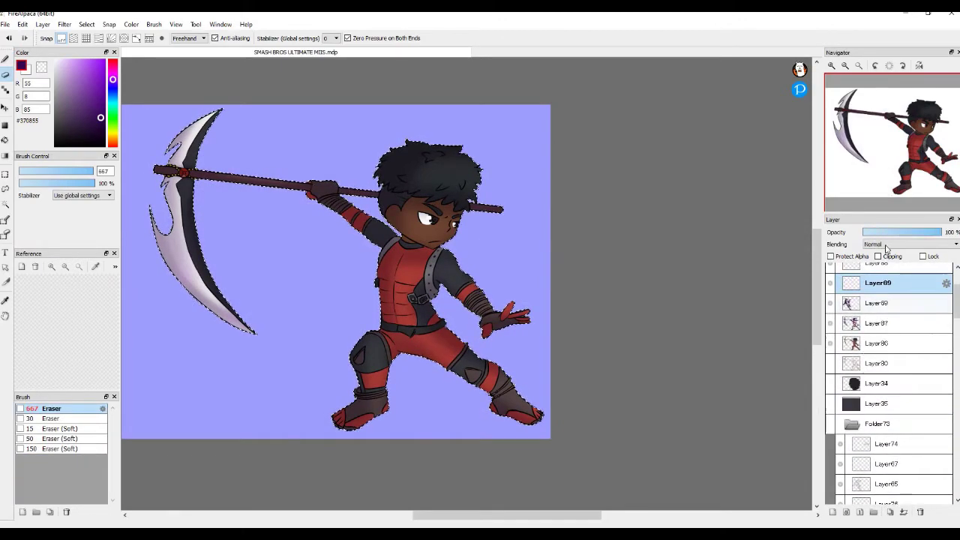
pyautogui.press('b')
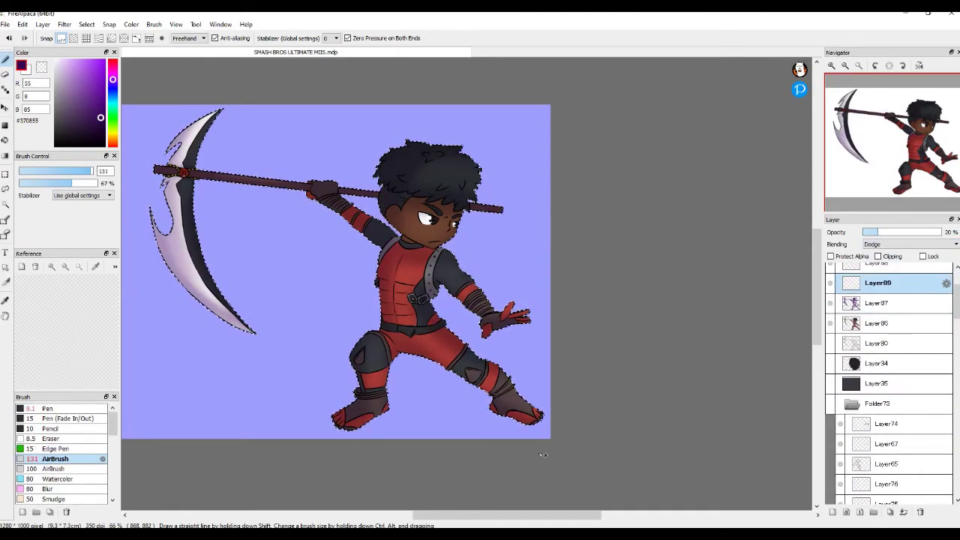
# Add a new layer for hard-edged shadows, set to Multiply blending at 17% opacity.
pyautogui.click(832, 512)
pyautogui.click(911, 244)
pyautogui.click(874, 330)
pyautogui.click(867, 232)
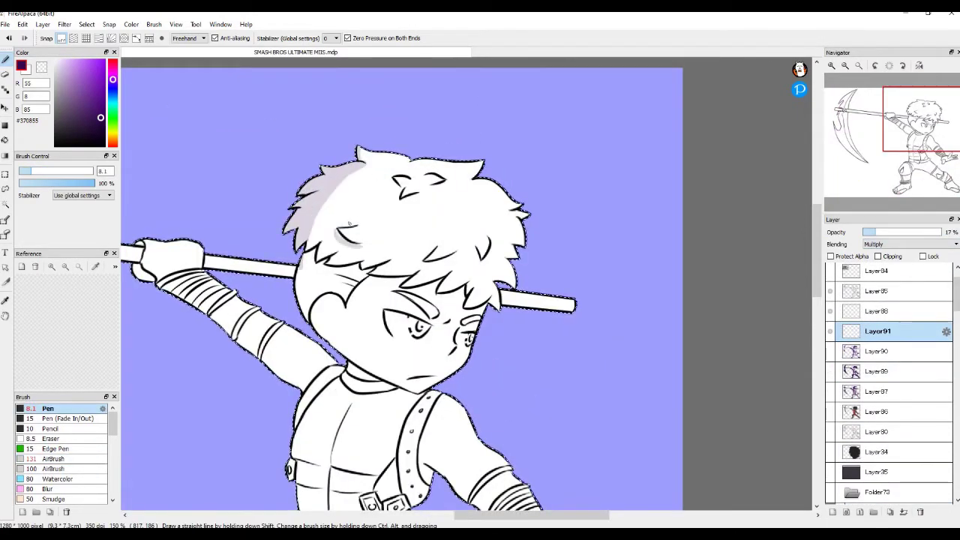
# Paint hard-edged purple shadows on the hair, face, neck, raised arm and upper chest with the 8.1 px Pen.
pyautogui.moveTo(308, 251); pyautogui.dragTo(351, 222)
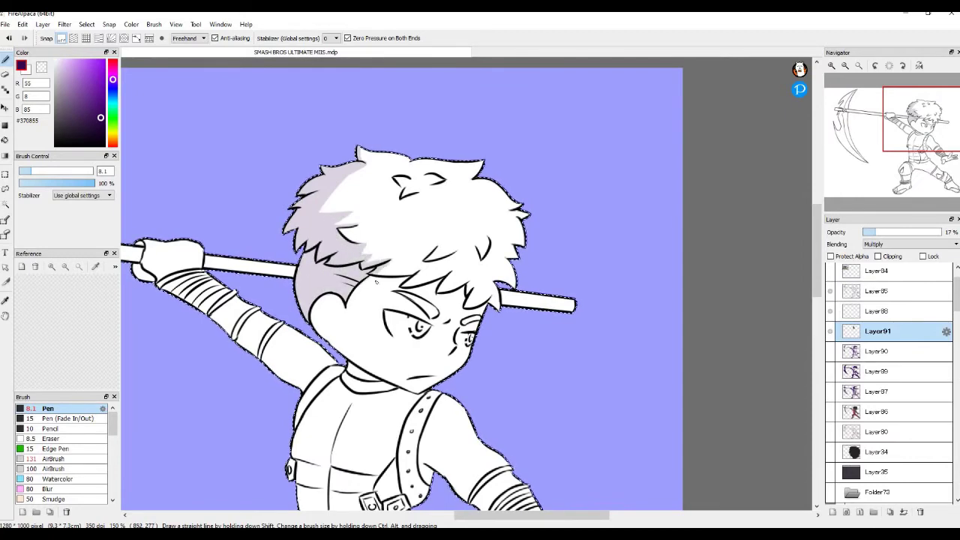
pyautogui.moveTo(454, 264); pyautogui.dragTo(424, 256)
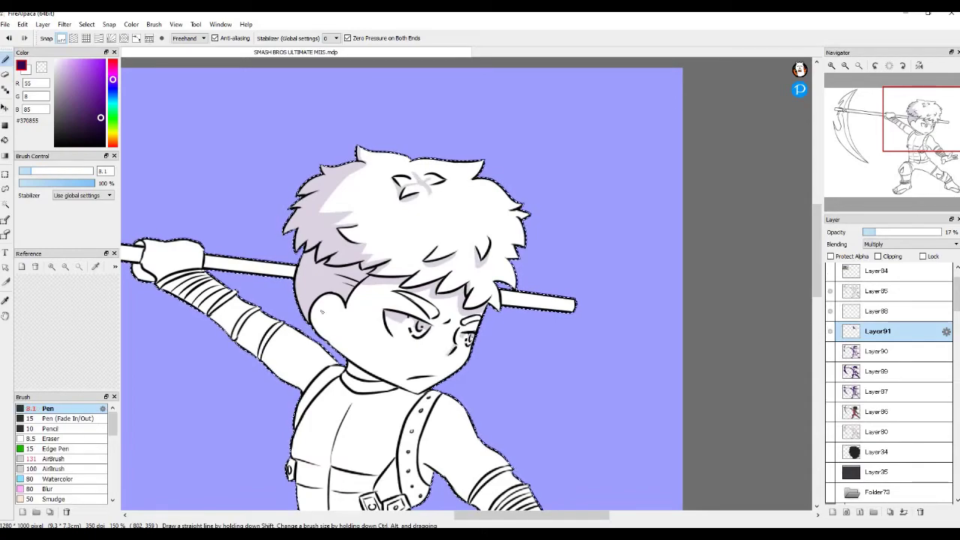
pyautogui.hotkey('ctrl', '+')
pyautogui.moveTo(228, 237)
pyautogui.mouseDown()
pyautogui.moveTo(271, 302)
pyautogui.moveTo(460, 450)
pyautogui.moveTo(466, 486)
pyautogui.mouseUp()
pyautogui.hotkey('ctrl', '+')
pyautogui.moveTo(596, 375); pyautogui.dragTo(545, 396)
pyautogui.hotkey('ctrl', '-')
pyautogui.hotkey('ctrl', '-')
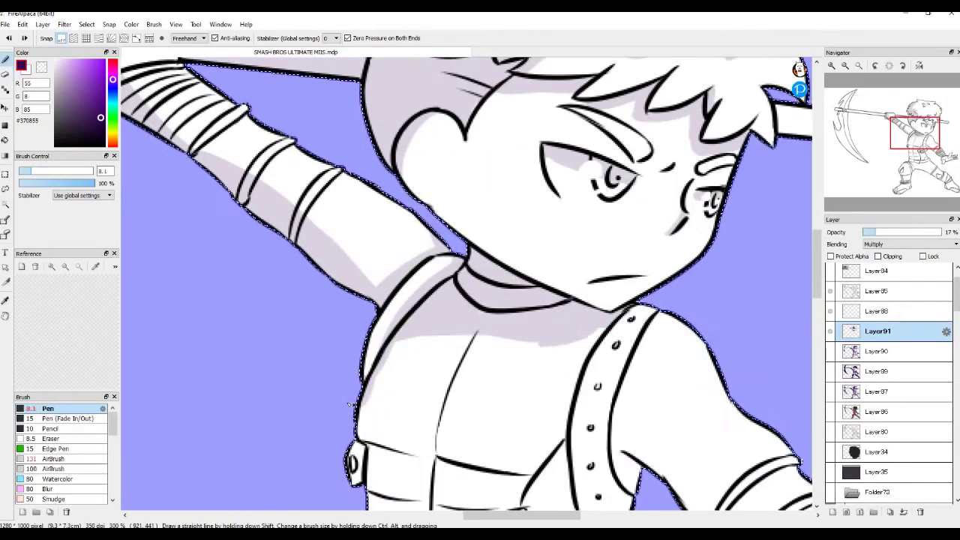
# Paint hard-edged purple shadows on the extended arm and glove, the torso around the harness, and the legs.
pyautogui.hotkey('ctrl', '-')
pyautogui.moveTo(578, 272)
pyautogui.mouseDown()
pyautogui.moveTo(666, 366)
pyautogui.moveTo(719, 347)
pyautogui.mouseUp()
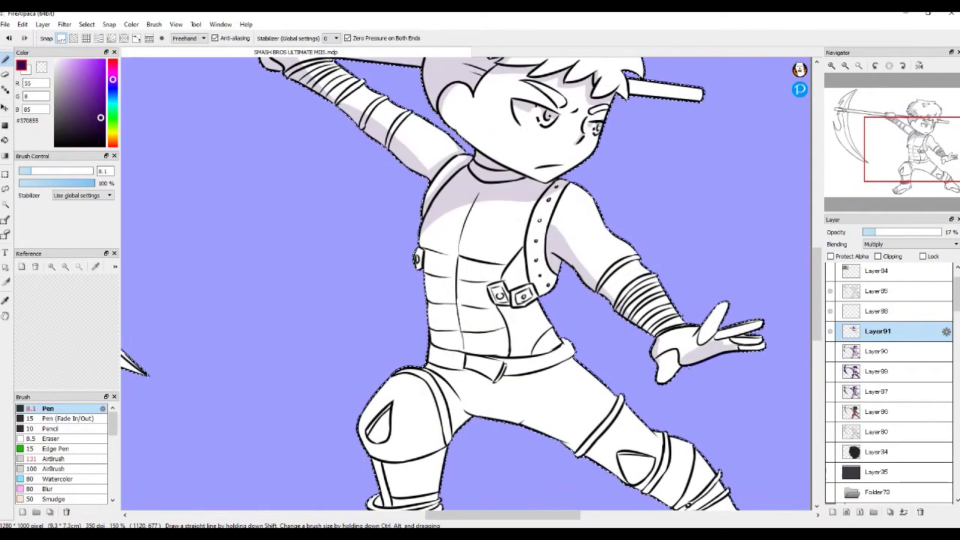
pyautogui.moveTo(530, 204)
pyautogui.mouseDown()
pyautogui.moveTo(525, 285)
pyautogui.moveTo(516, 267)
pyautogui.mouseUp()
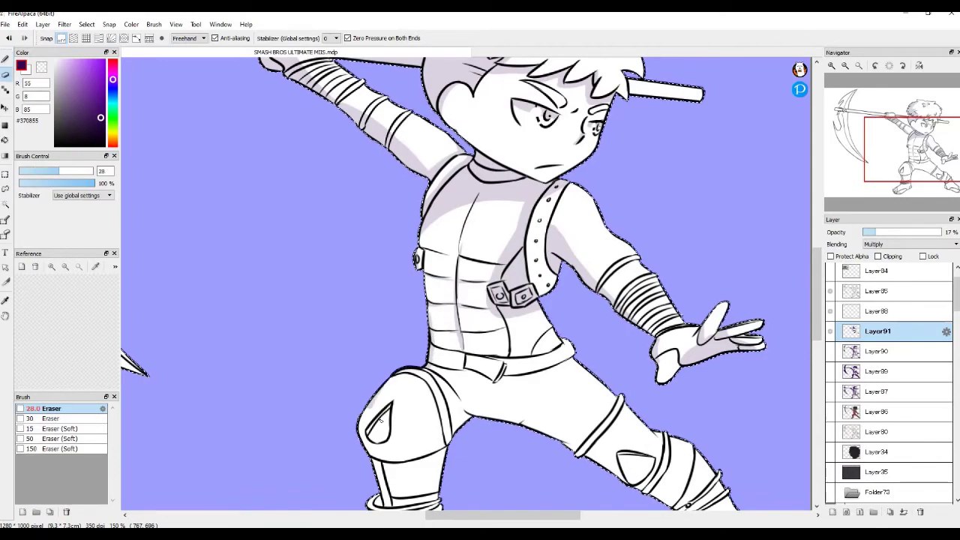
pyautogui.scroll(-3, 359, 356)
pyautogui.moveTo(428, 383); pyautogui.dragTo(389, 413)
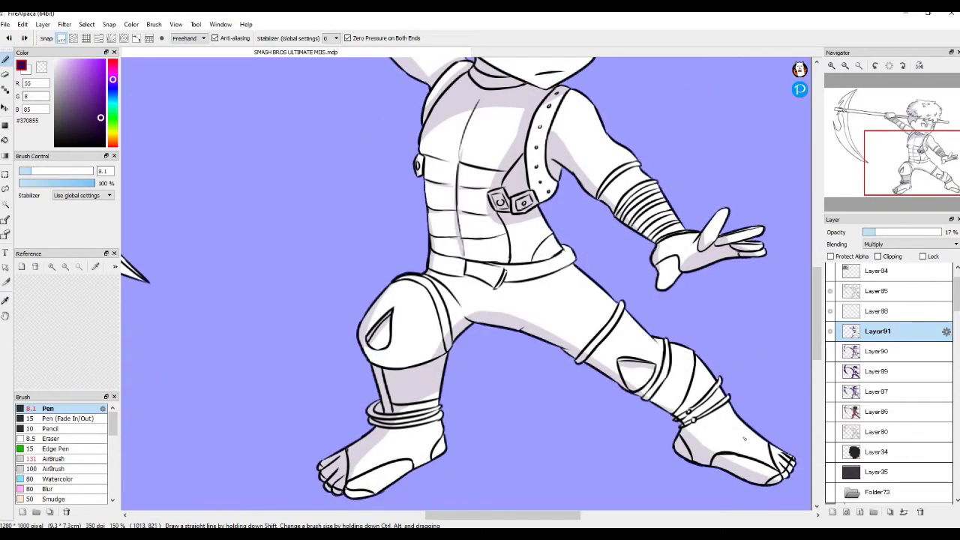
# Paint cream highlights (#F2E4C1) on an Add layer at 25% opacity, and set up an airbrushed glow layer (#FEE7B9) at 19%.
pyautogui.scroll(-2, 613, 486)
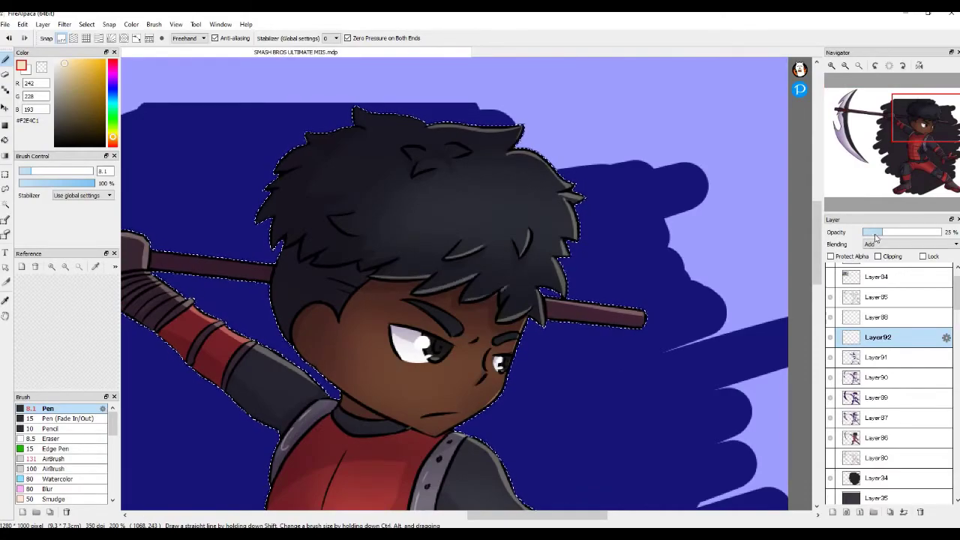
pyautogui.press('e')
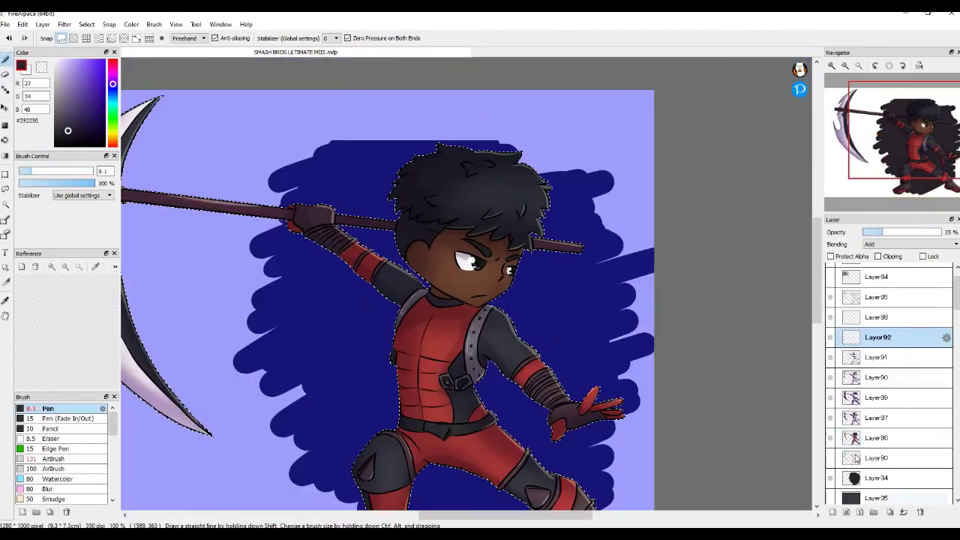
pyautogui.scroll(3, 643, 402)
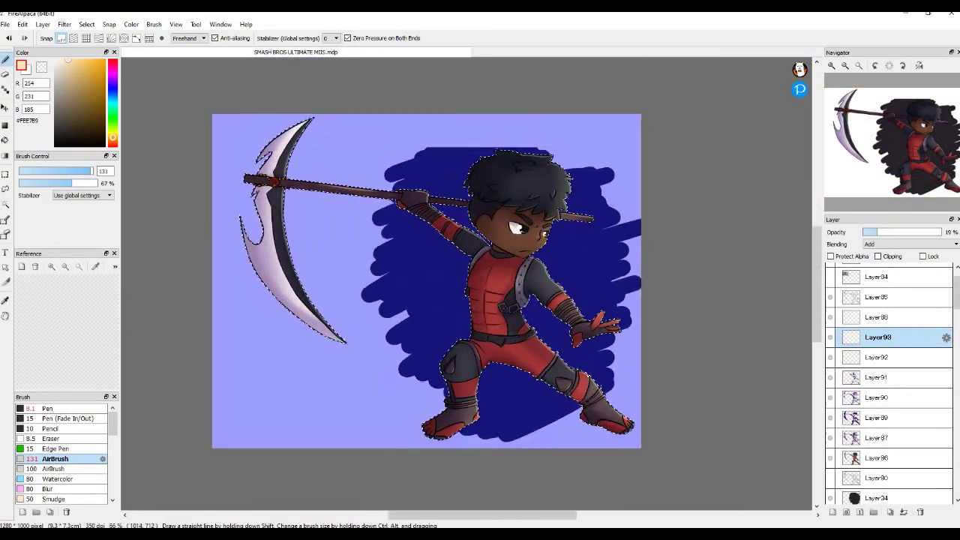